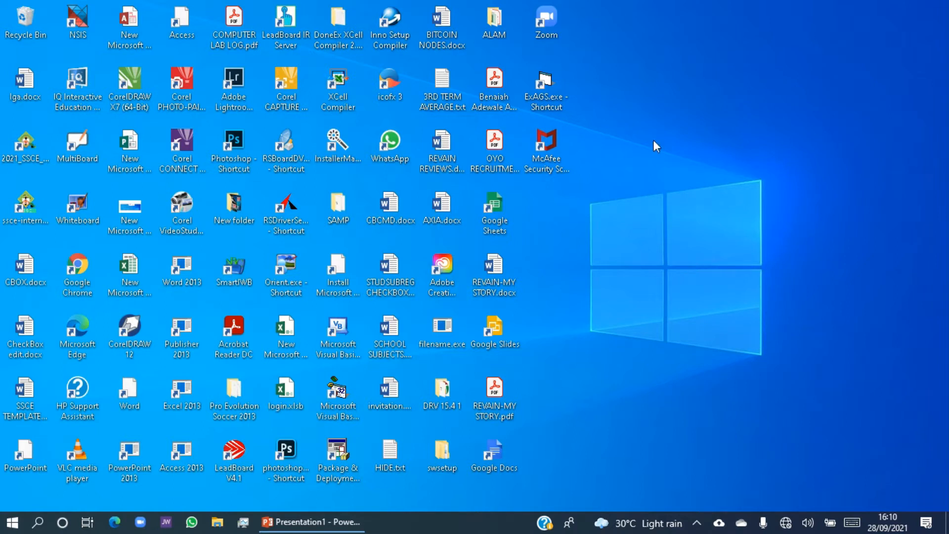
Launch ExAGS from the desktop.
double_click(557, 90)
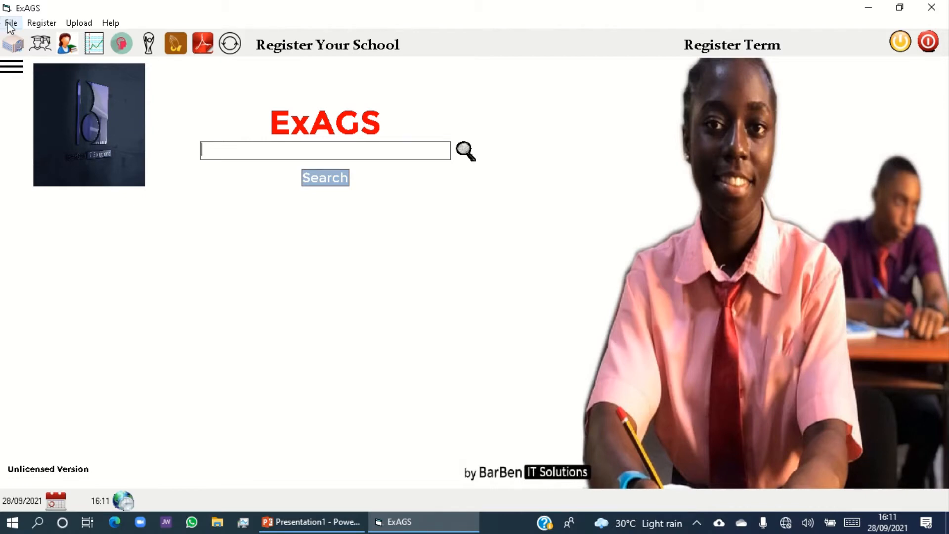
click(10, 25)
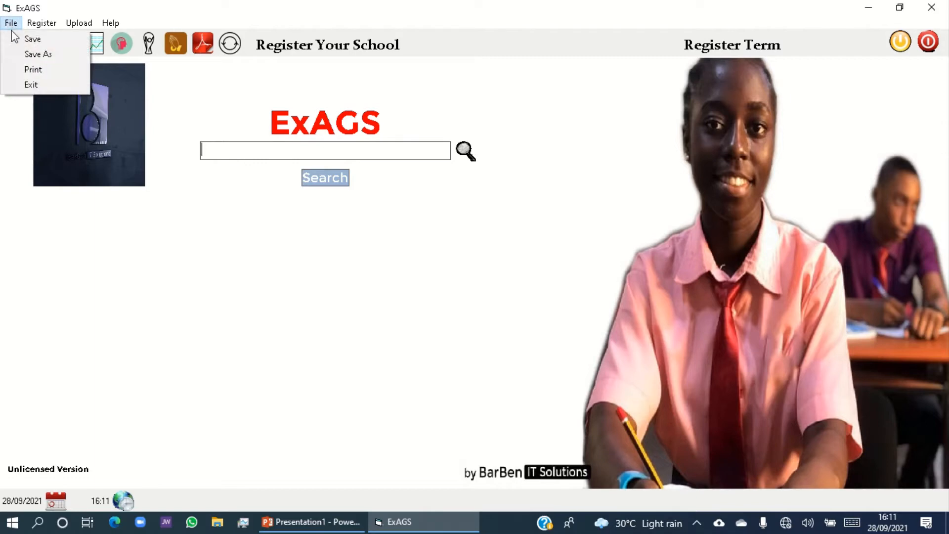
mouse_move(40, 31)
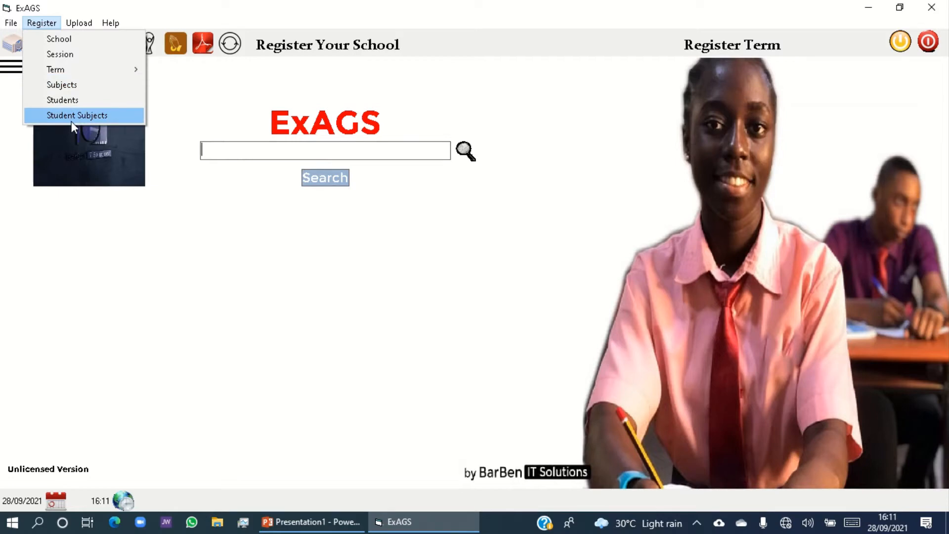
mouse_move(85, 25)
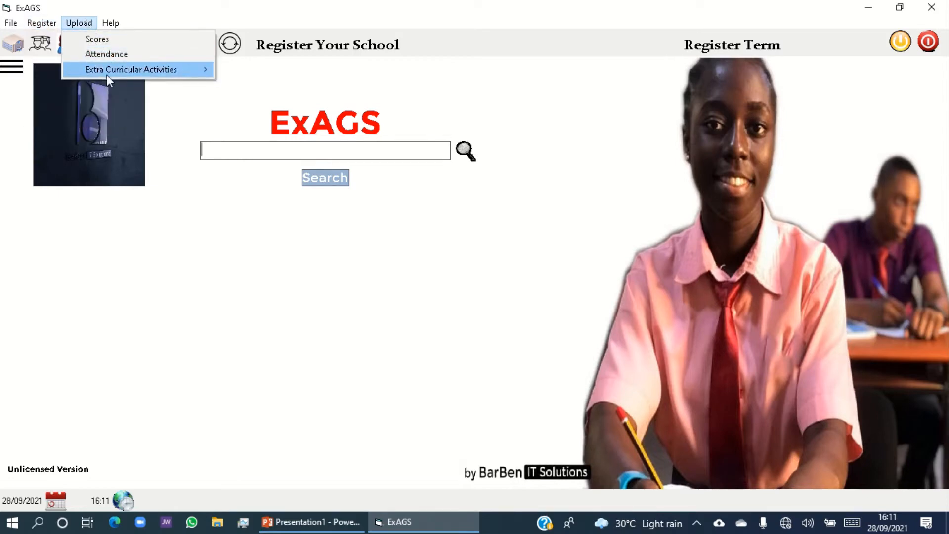
mouse_move(108, 73)
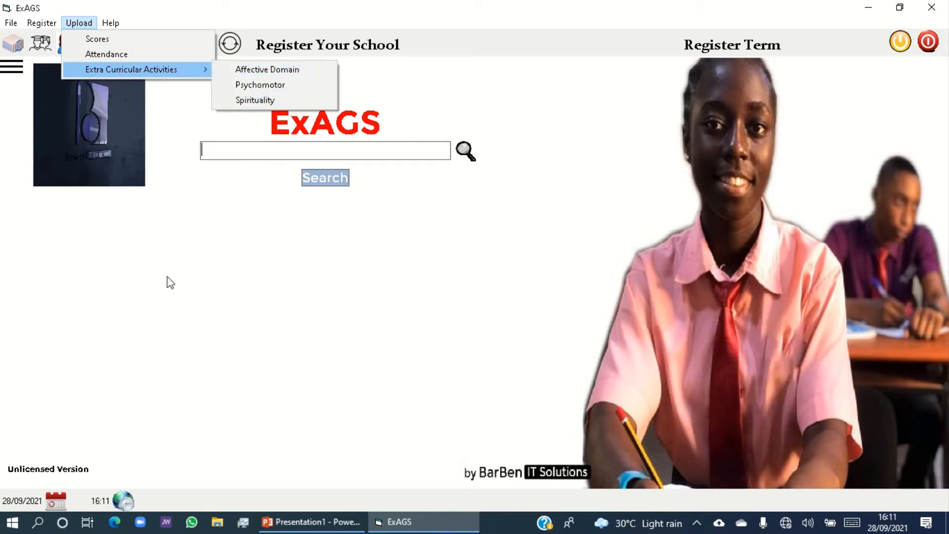
click(190, 262)
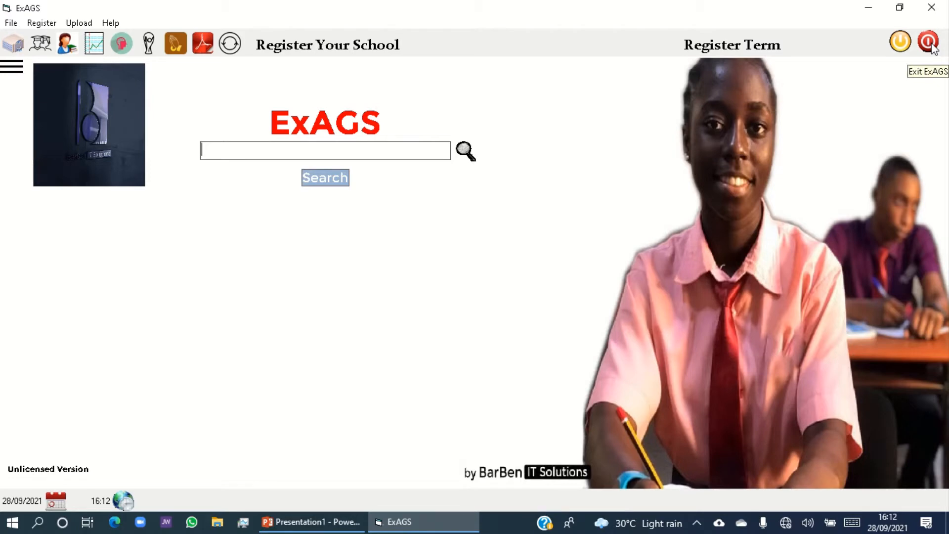
click(13, 68)
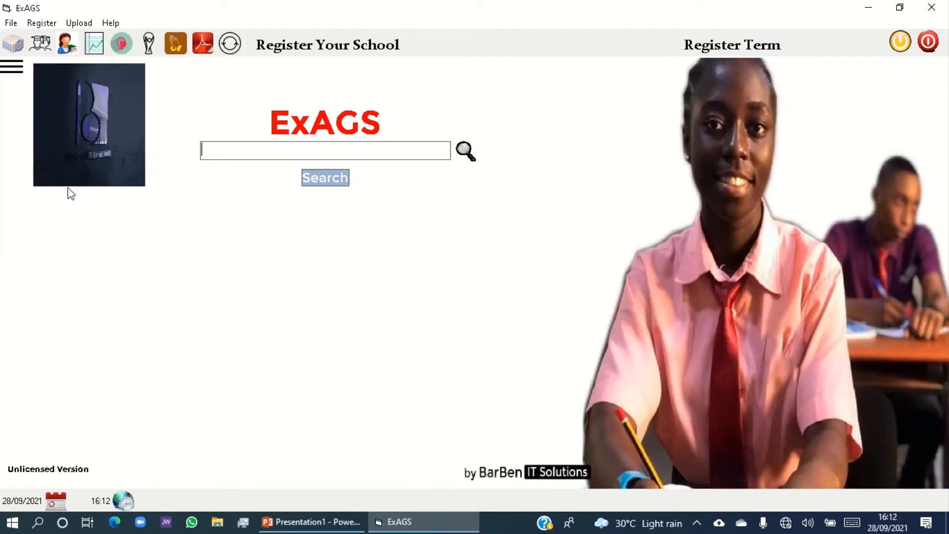
click(11, 68)
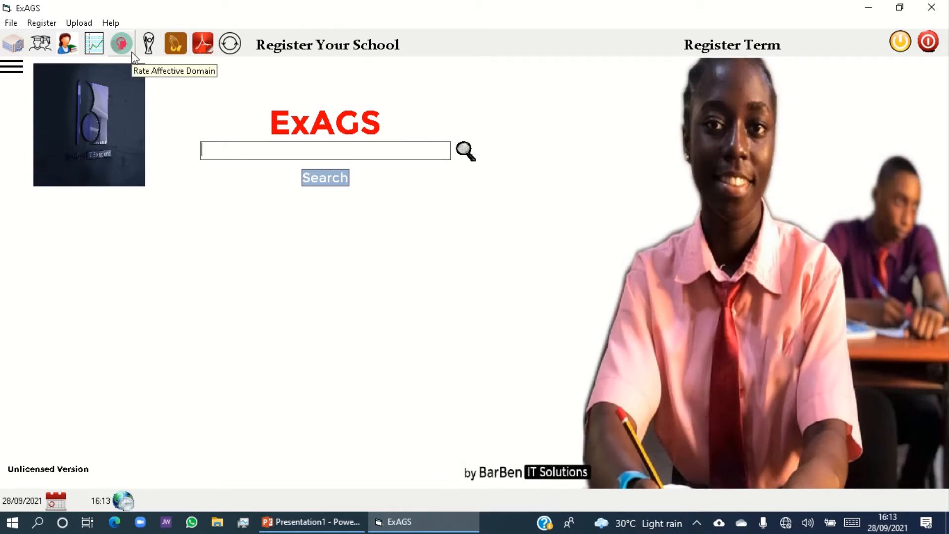
click(90, 46)
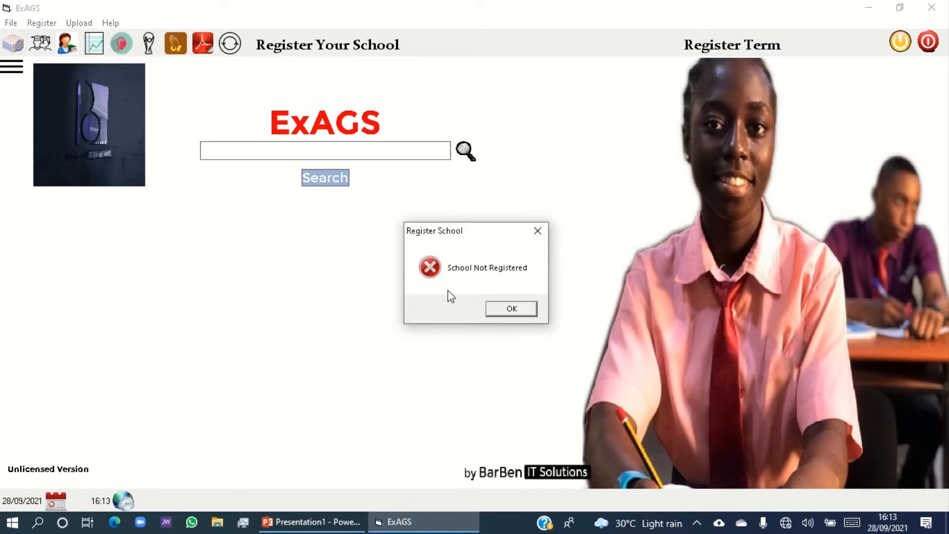
click(506, 309)
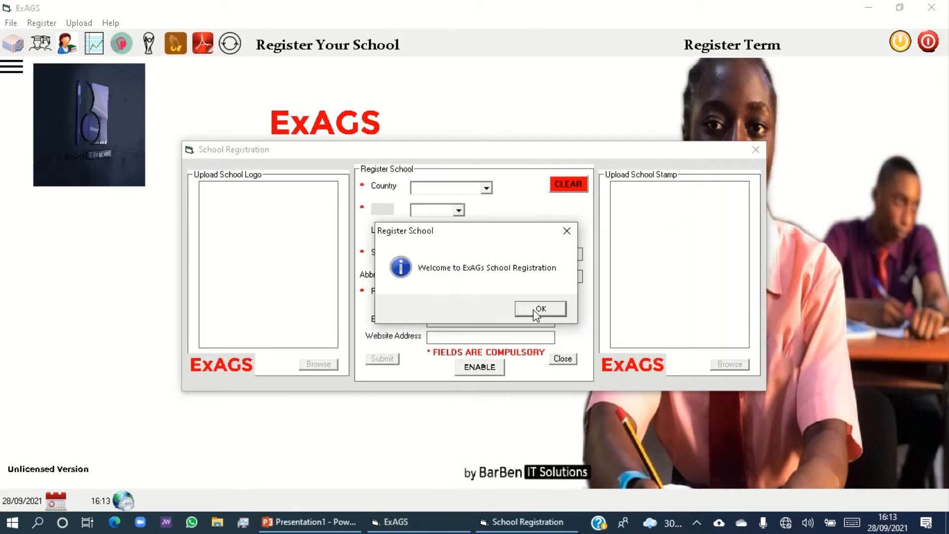
click(536, 311)
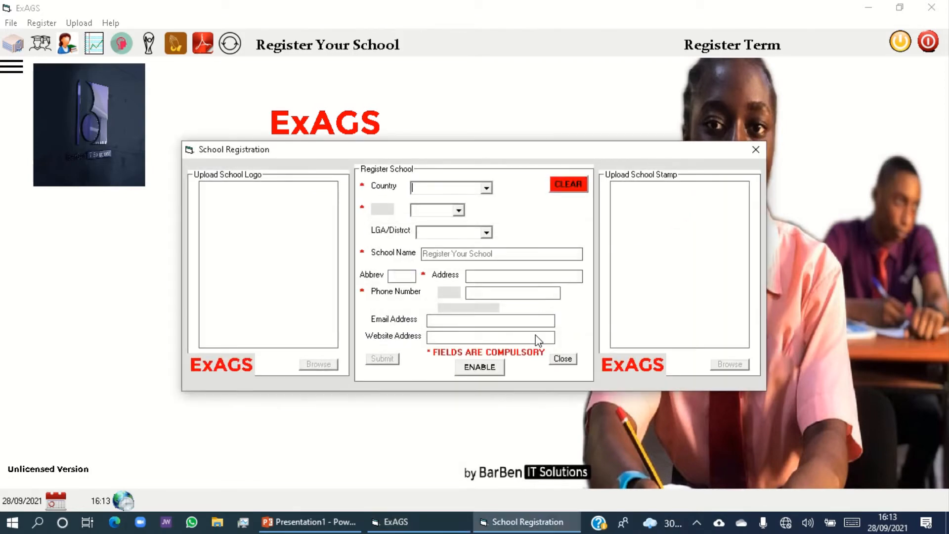
click(563, 360)
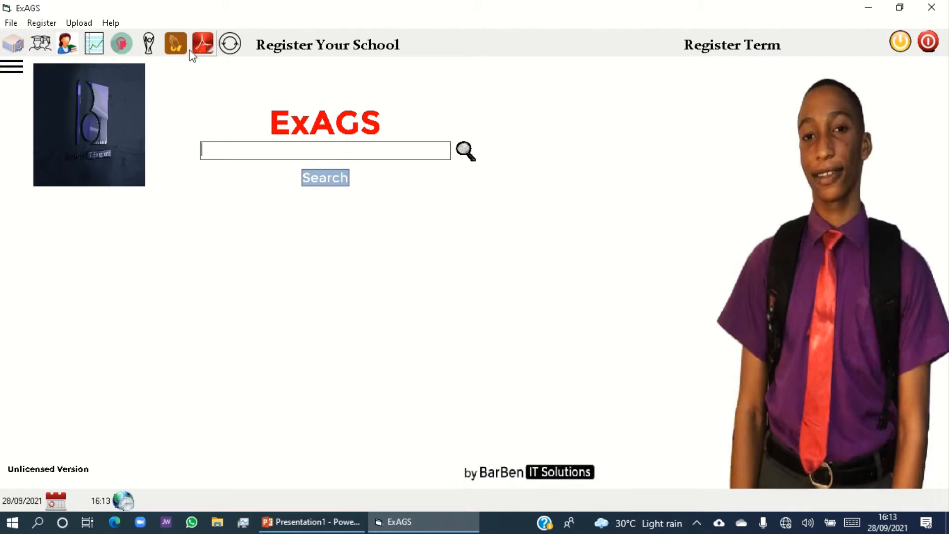
click(66, 49)
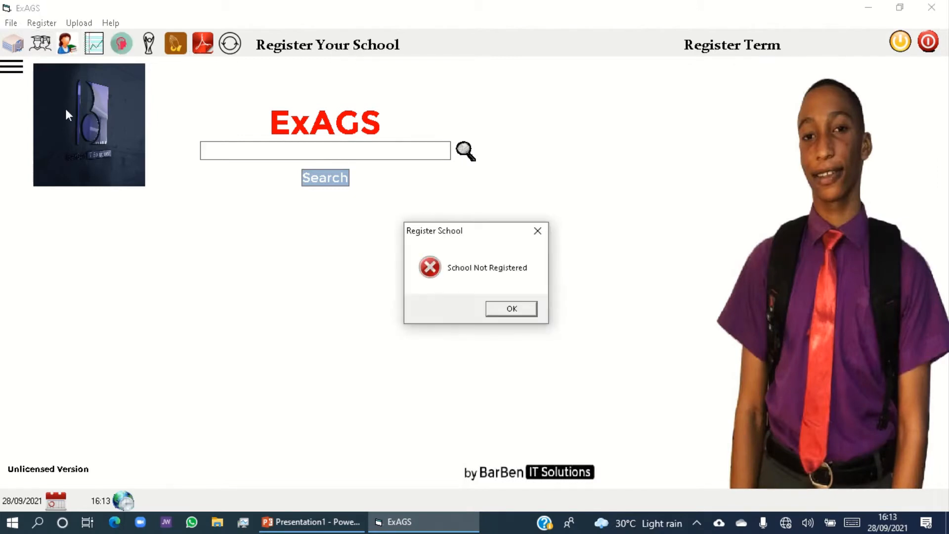
click(512, 309)
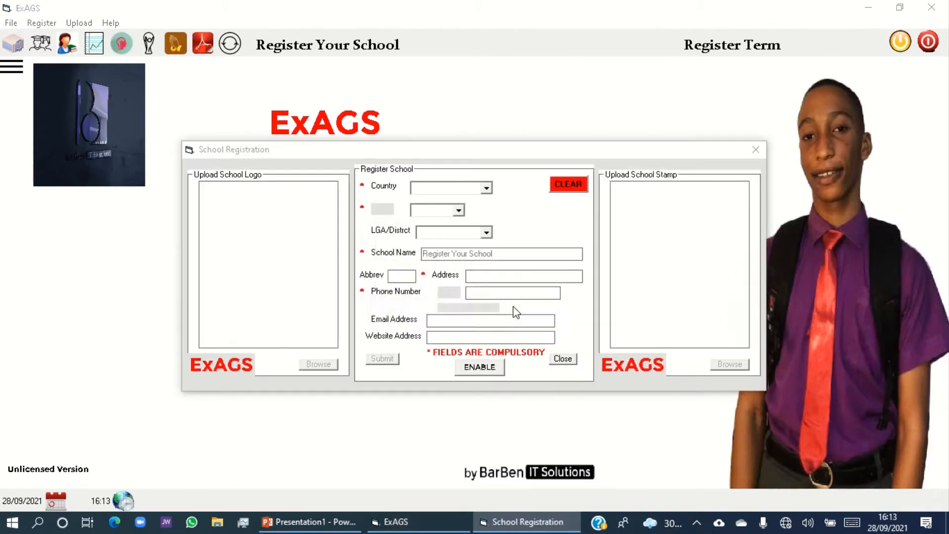
click(539, 308)
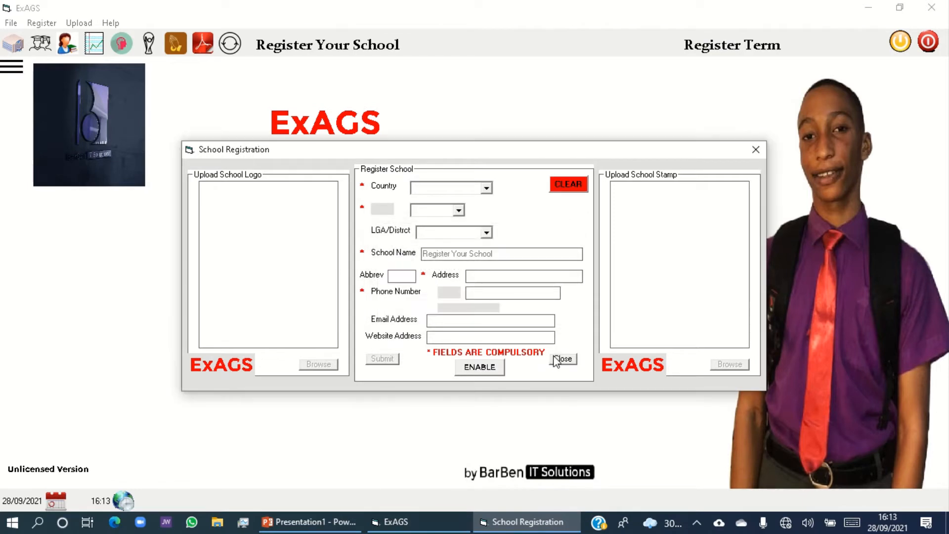
click(562, 358)
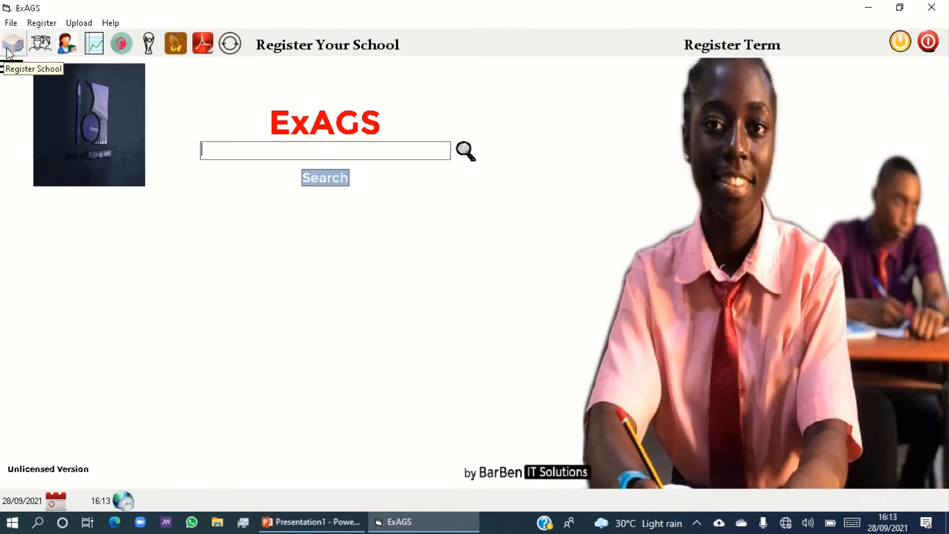
Open the school registration form and dismiss its welcome message.
click(31, 25)
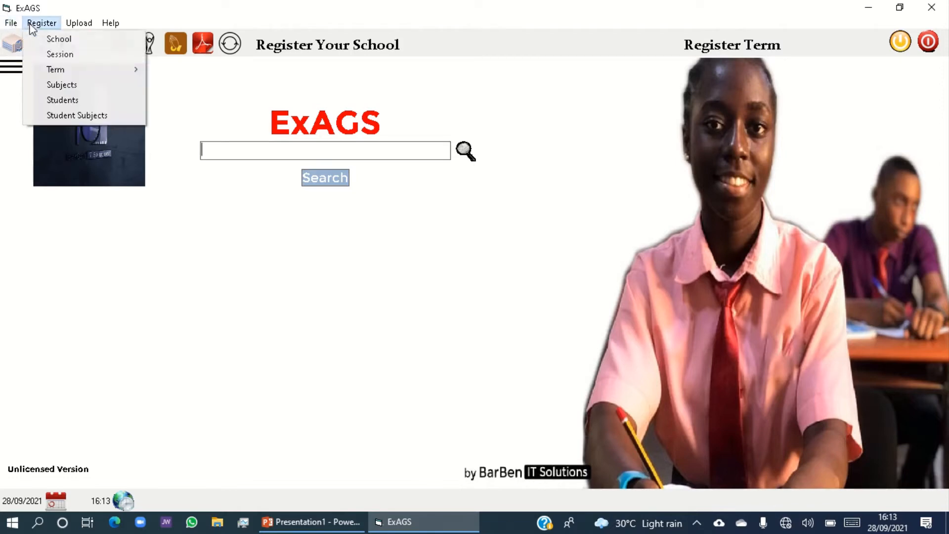
click(54, 39)
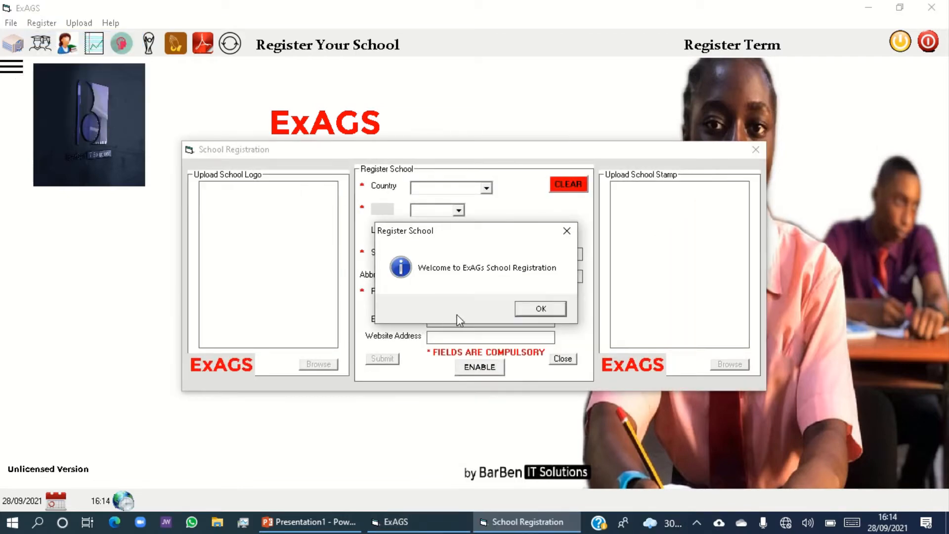
click(533, 311)
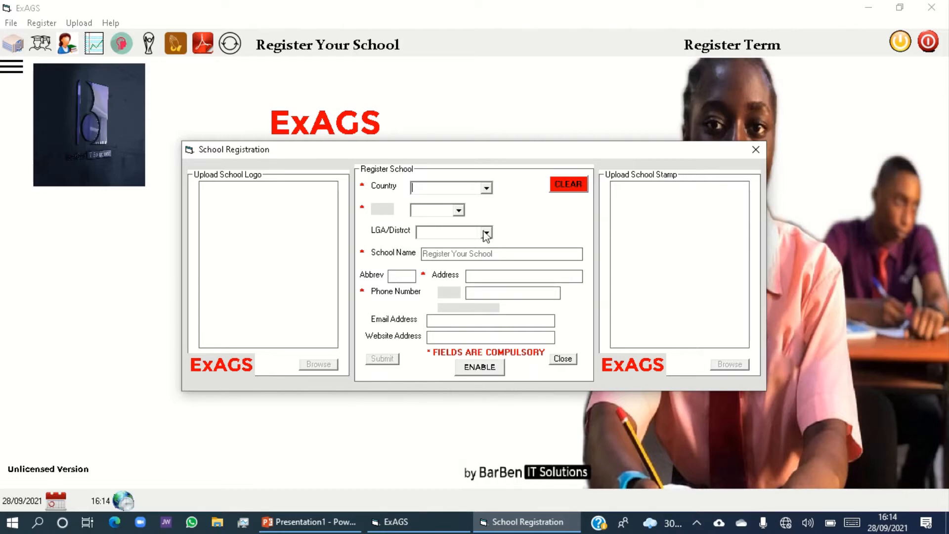
Try to set the school's country to NIGERIA in the registration form.
click(485, 186)
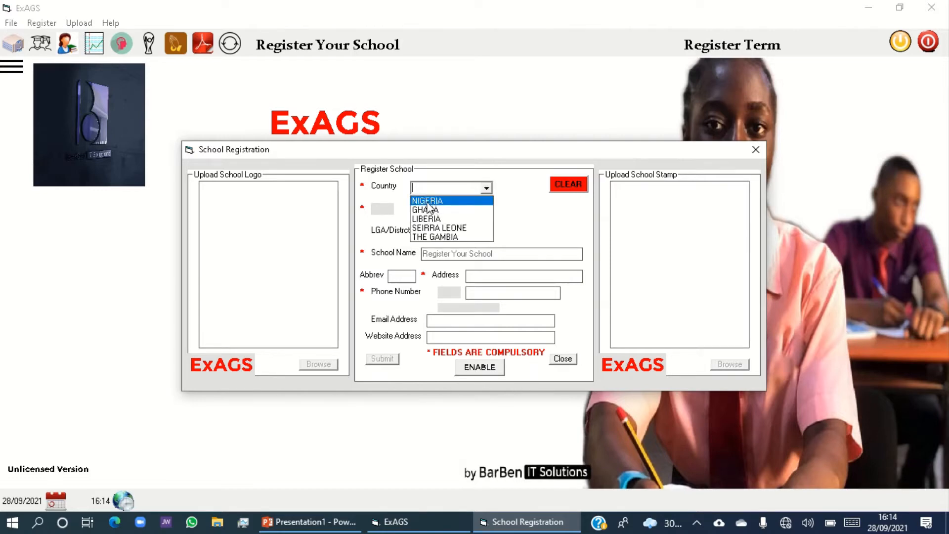
click(428, 202)
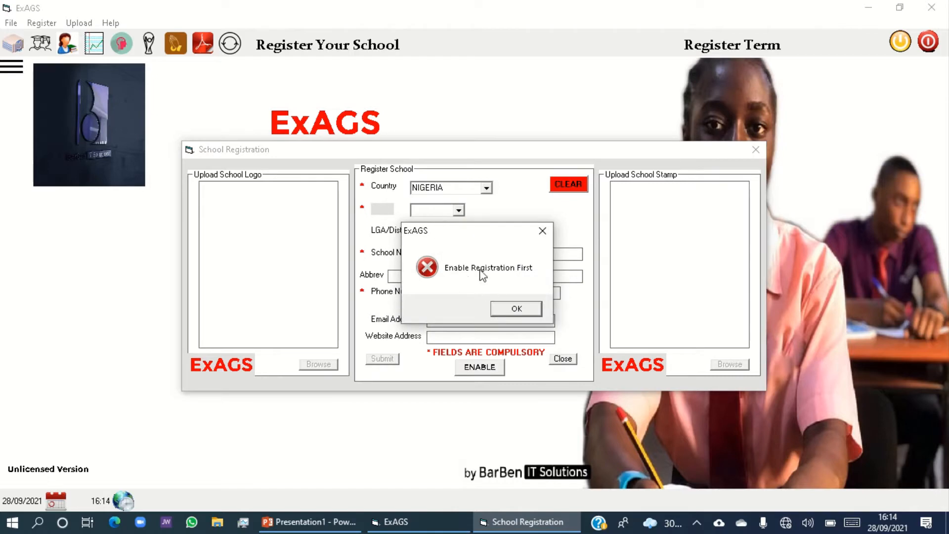
click(517, 309)
Enable the school registration and save the second Barben logo image from the Documents folder as the school logo.
click(488, 368)
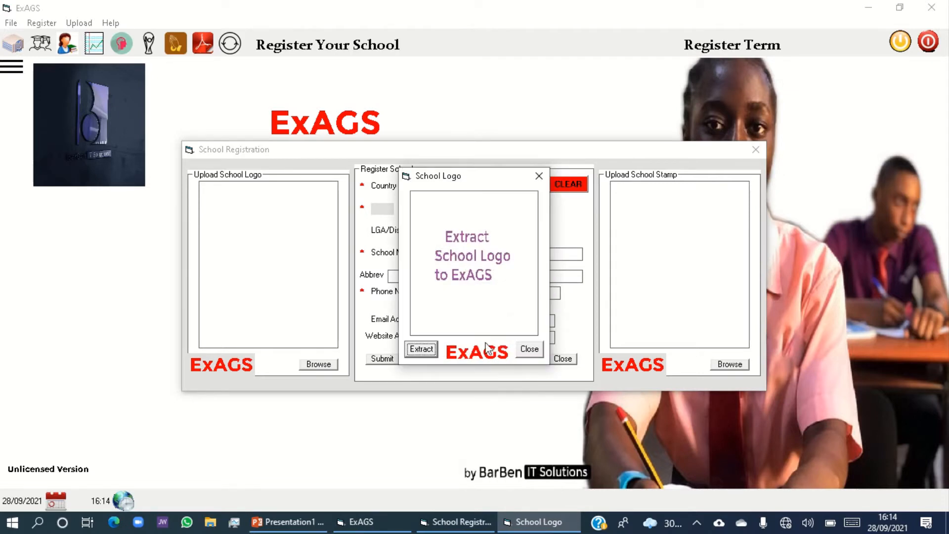
click(422, 349)
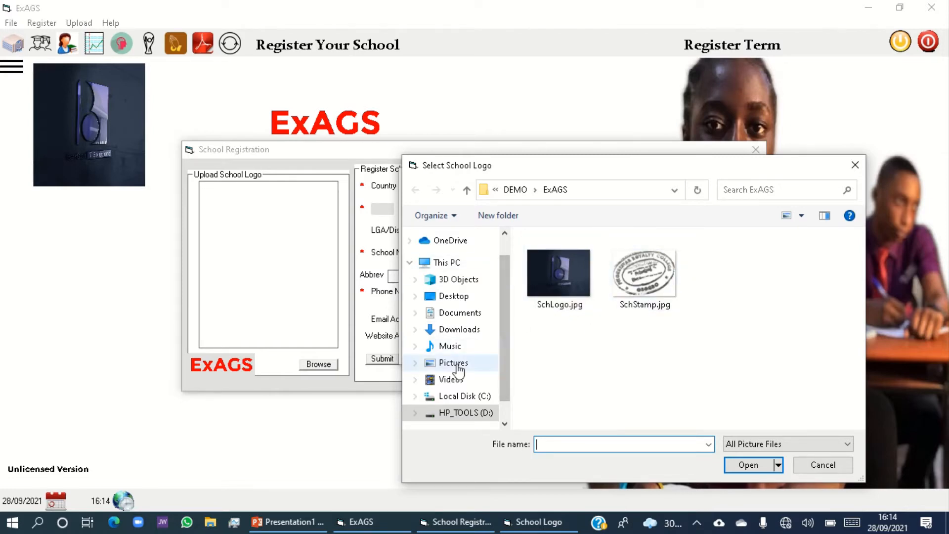
click(467, 320)
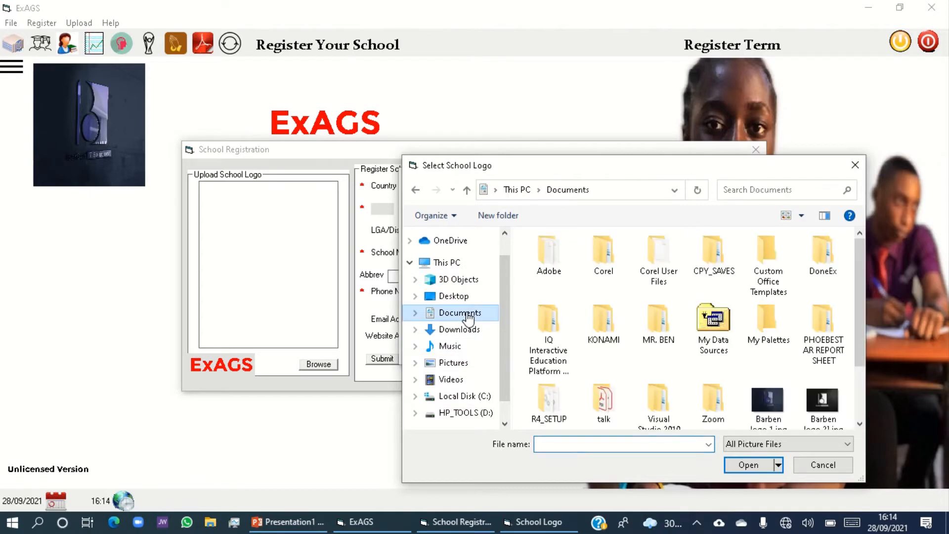
click(824, 410)
double_click(824, 410)
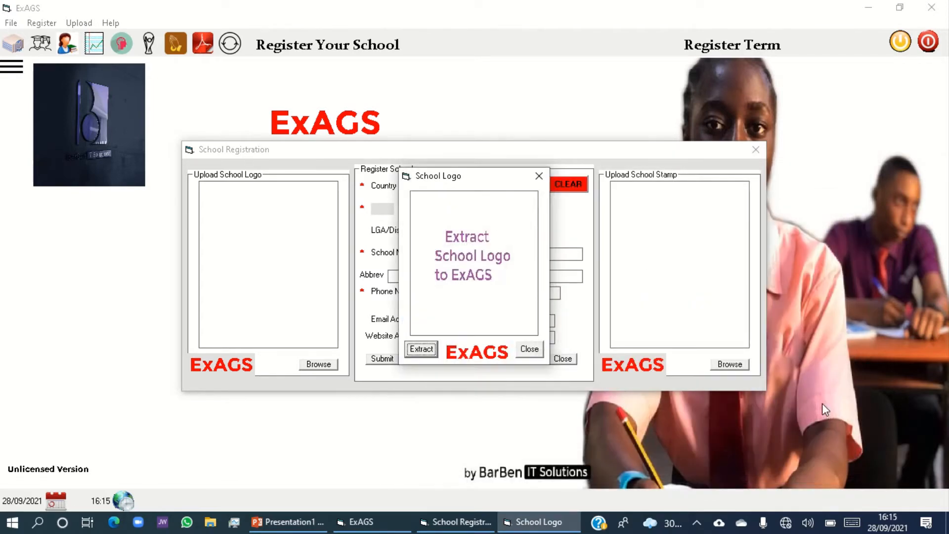
click(422, 350)
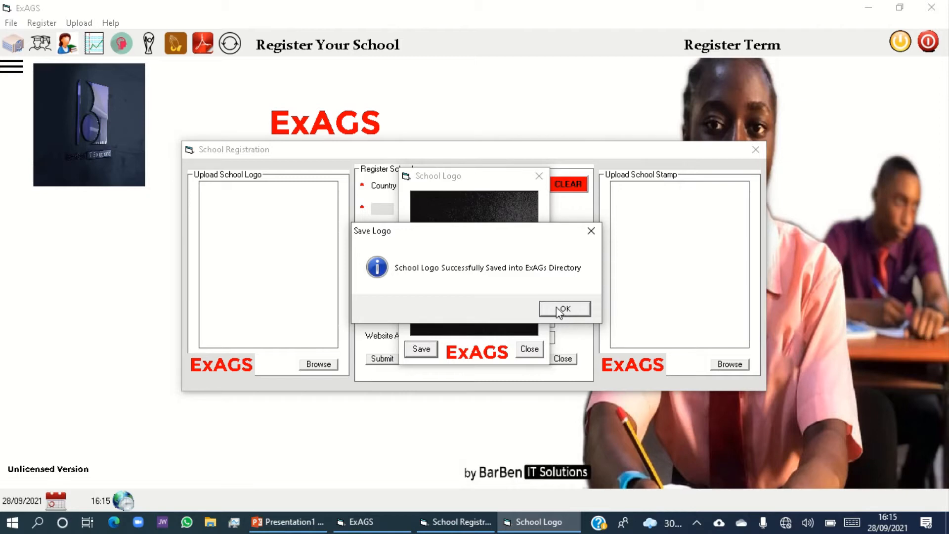
click(557, 312)
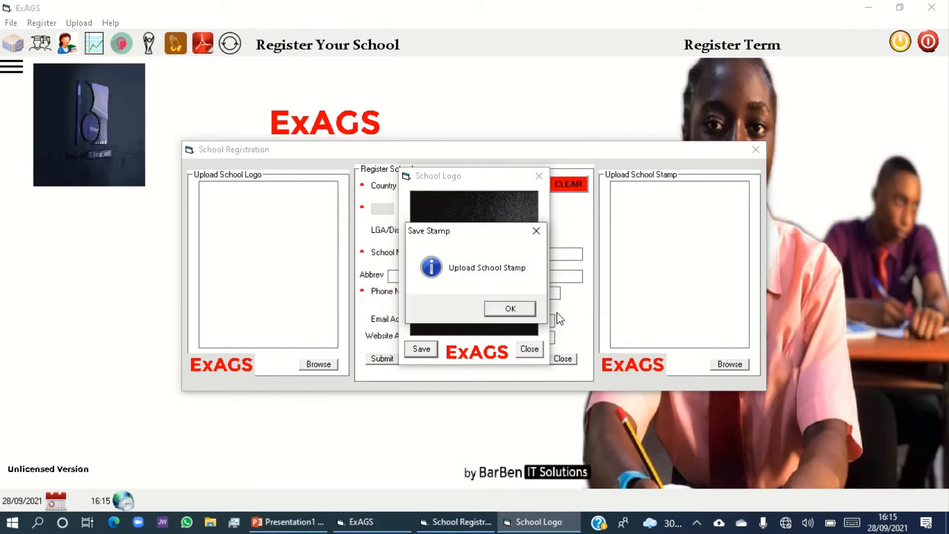
Extract SchStamp.jpg from the DEMO > ExAGS folder on drive D and save it as the school stamp.
click(511, 308)
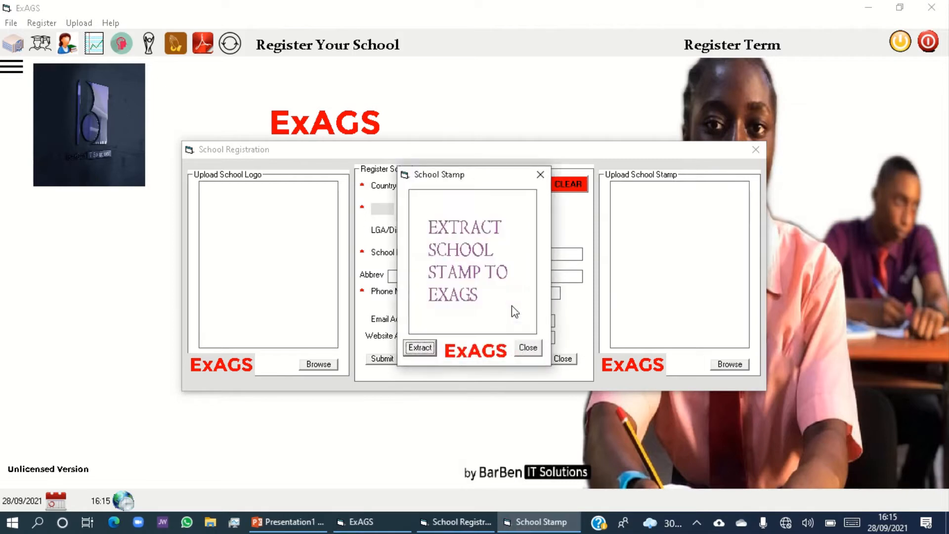
click(418, 348)
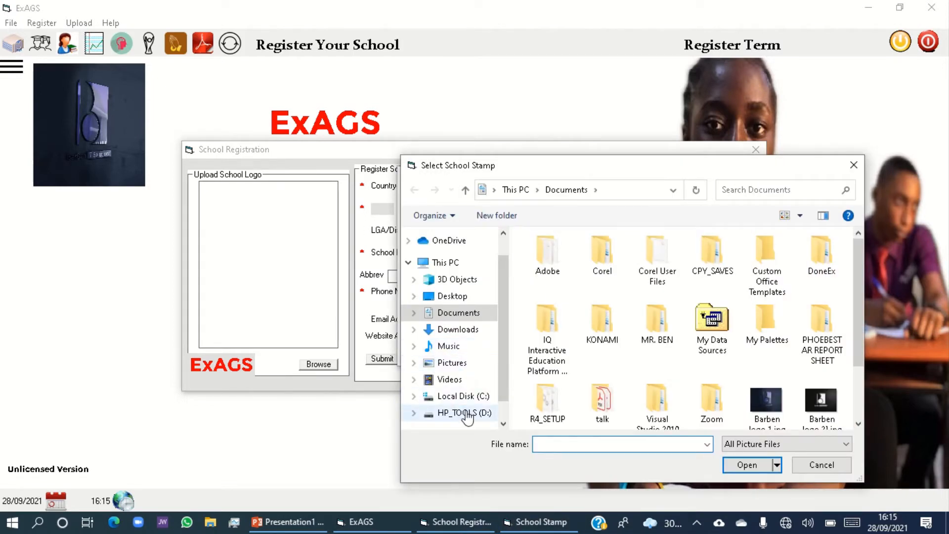
click(467, 413)
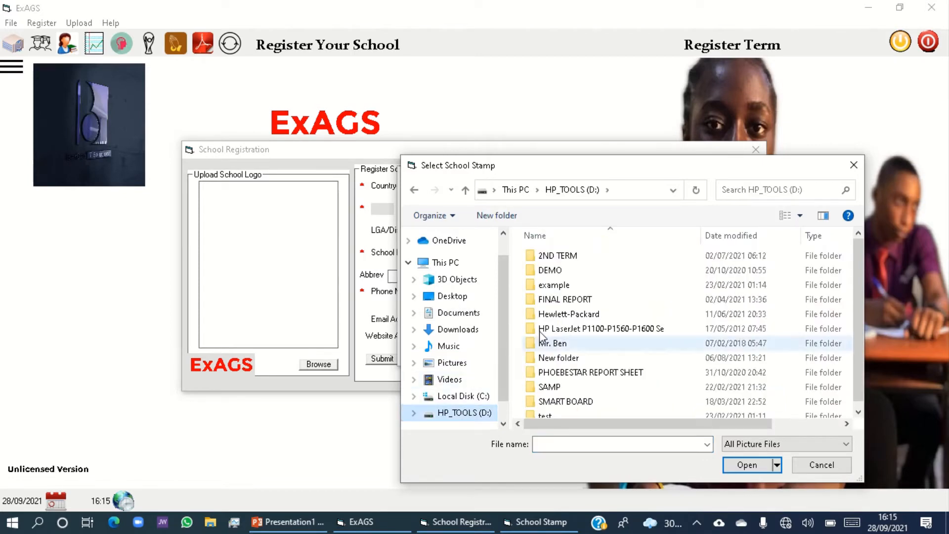
double_click(583, 271)
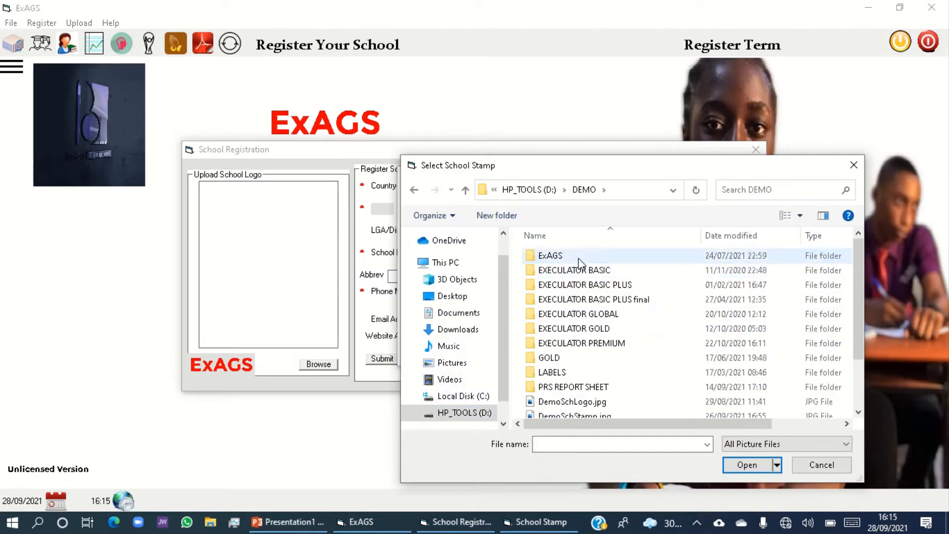
double_click(580, 261)
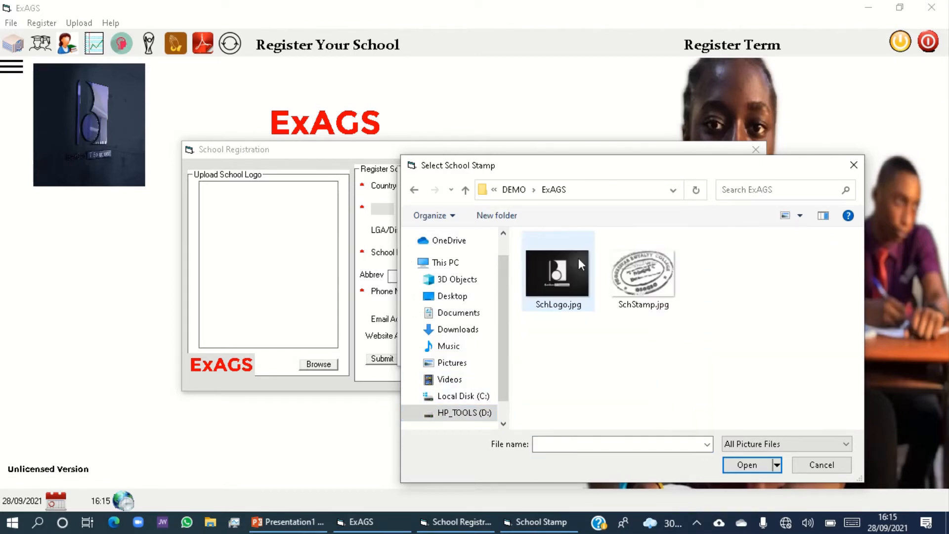
double_click(661, 287)
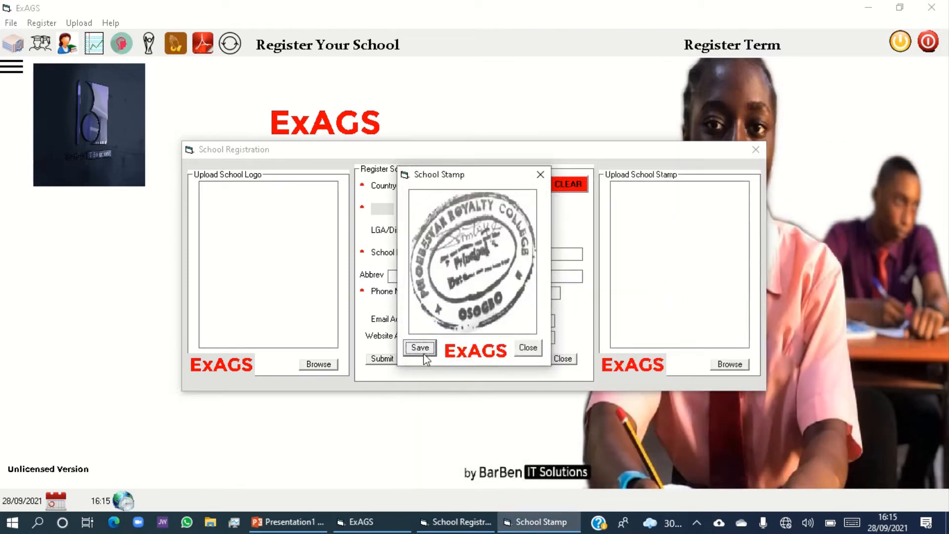
click(420, 347)
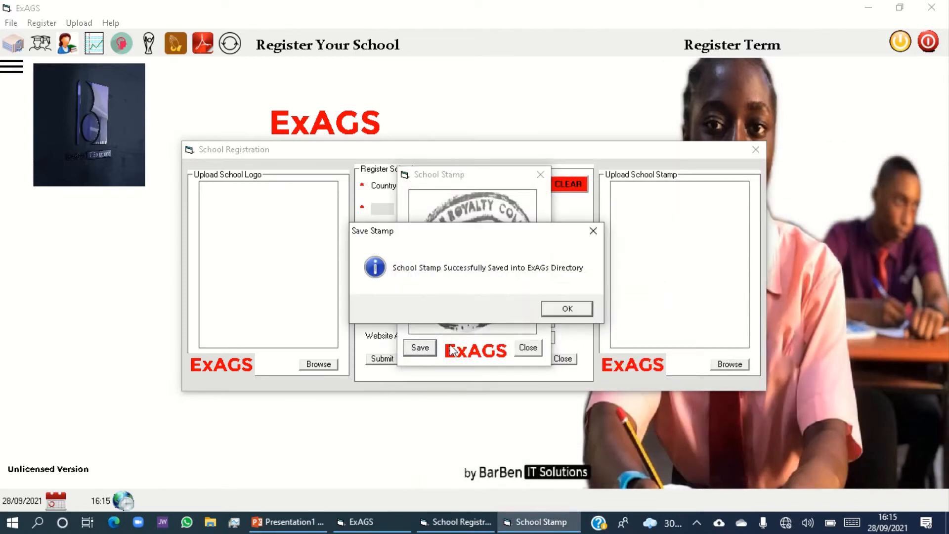
click(555, 315)
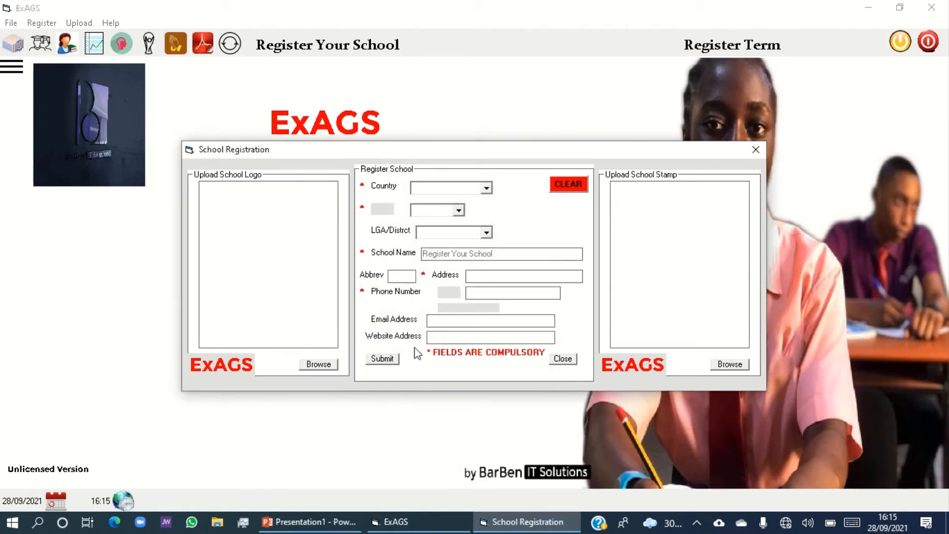
Load SchLogo.jpg as the school logo and SchStamp.jpg as the school stamp in the registration form.
click(320, 366)
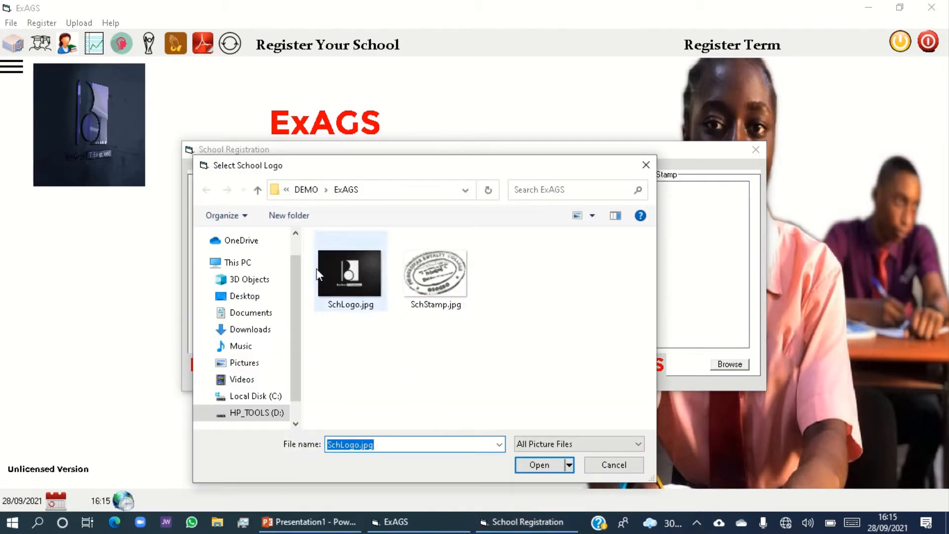
double_click(350, 267)
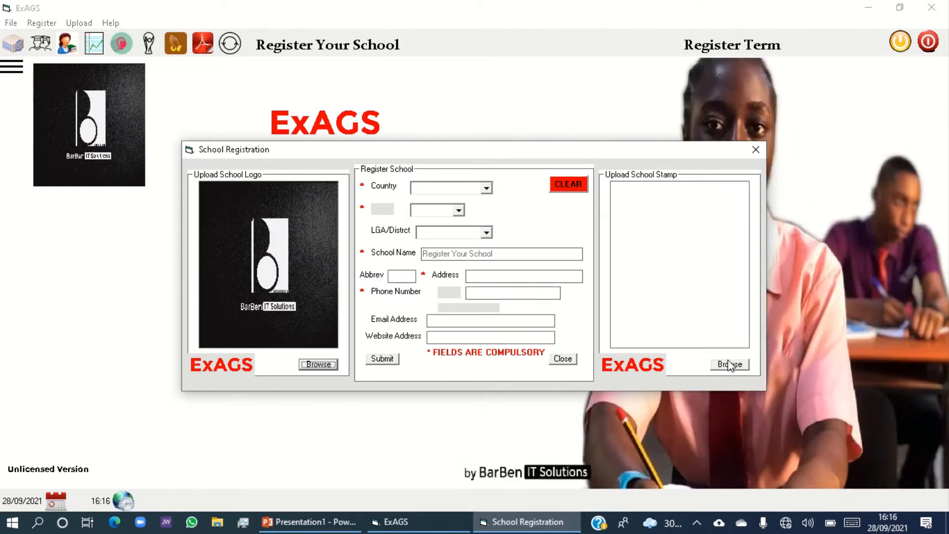
click(730, 367)
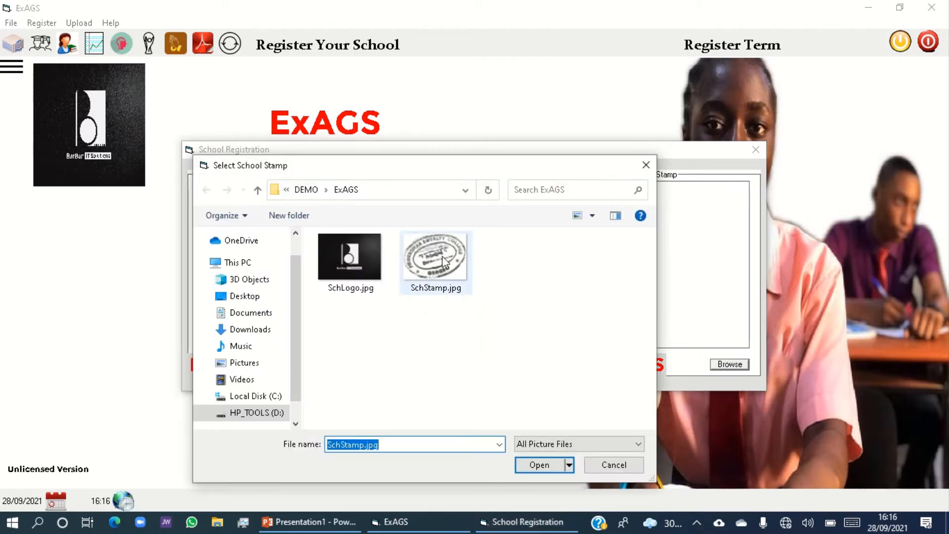
double_click(444, 262)
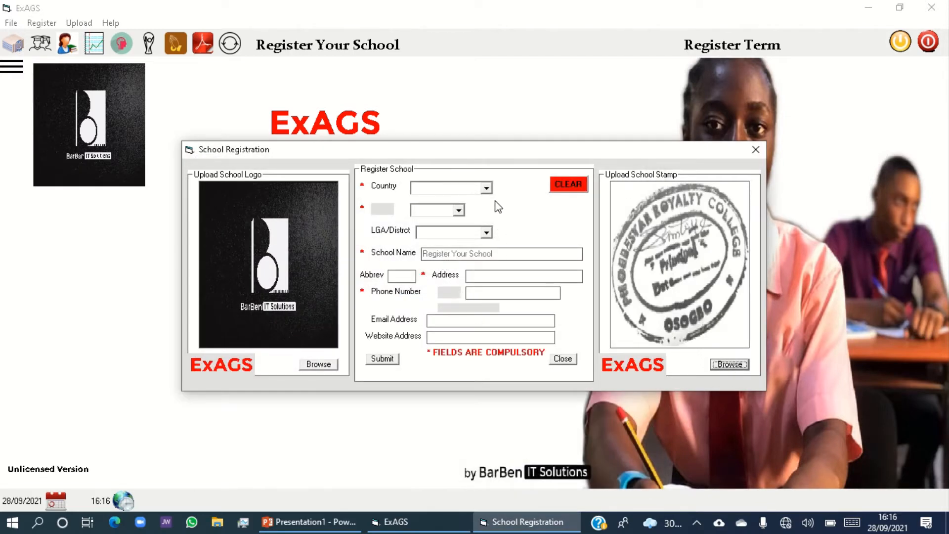
Set the school's country to NIGERIA, the state to Osun and the LGA/district to Egbedore.
click(487, 188)
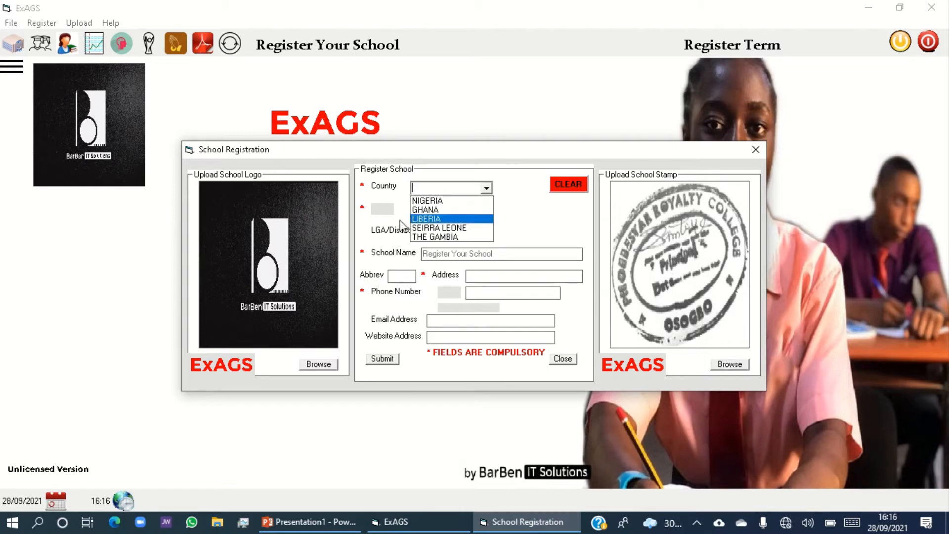
click(431, 202)
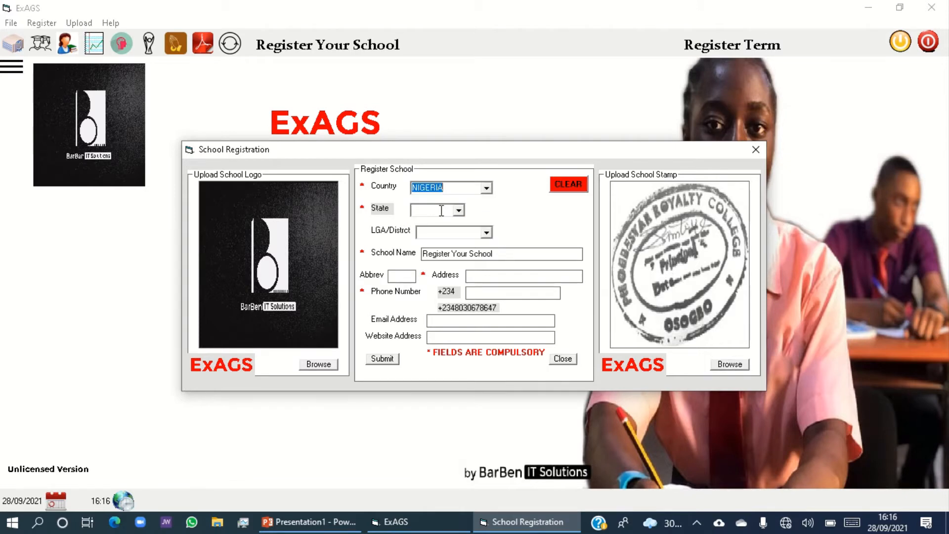
click(459, 211)
scroll(454, 272, down, 6)
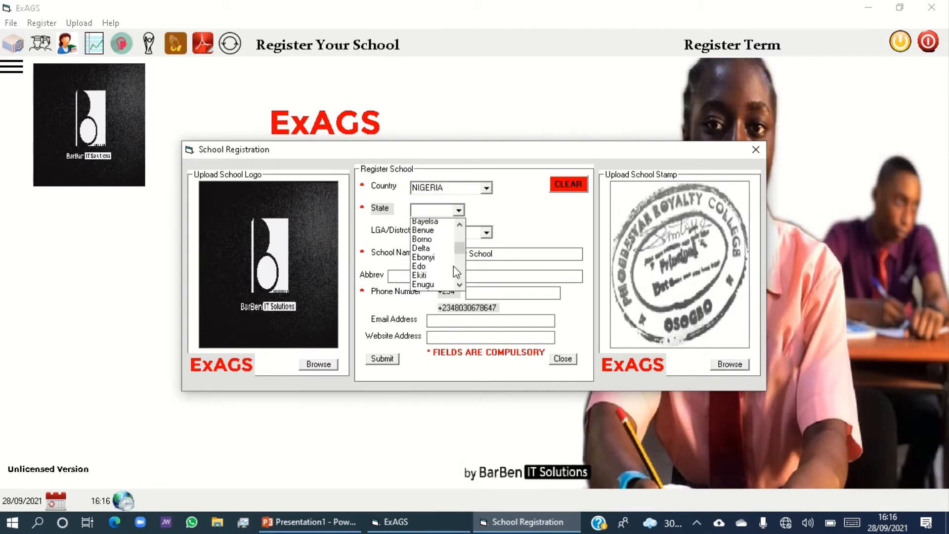
scroll(453, 266, down, 4)
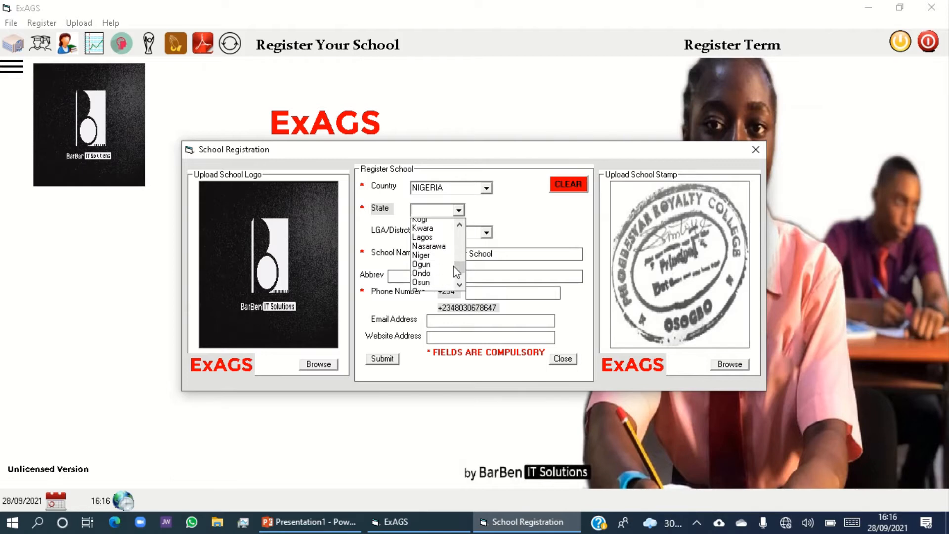
click(448, 257)
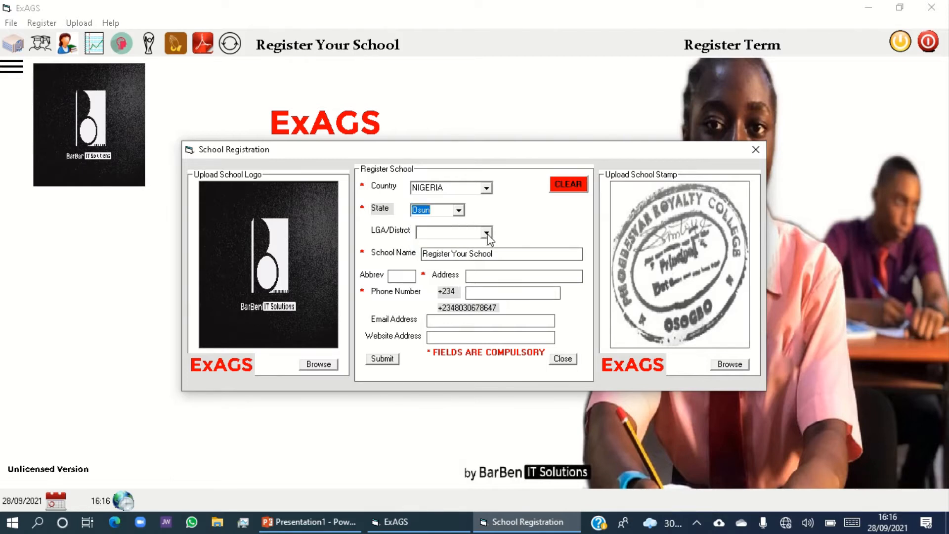
click(486, 233)
scroll(454, 272, down, 4)
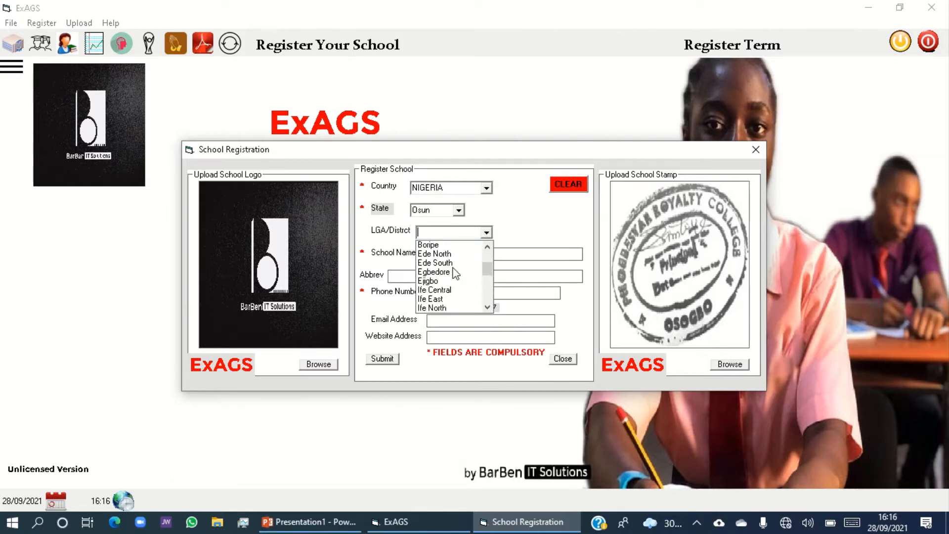
scroll(459, 277, up, 2)
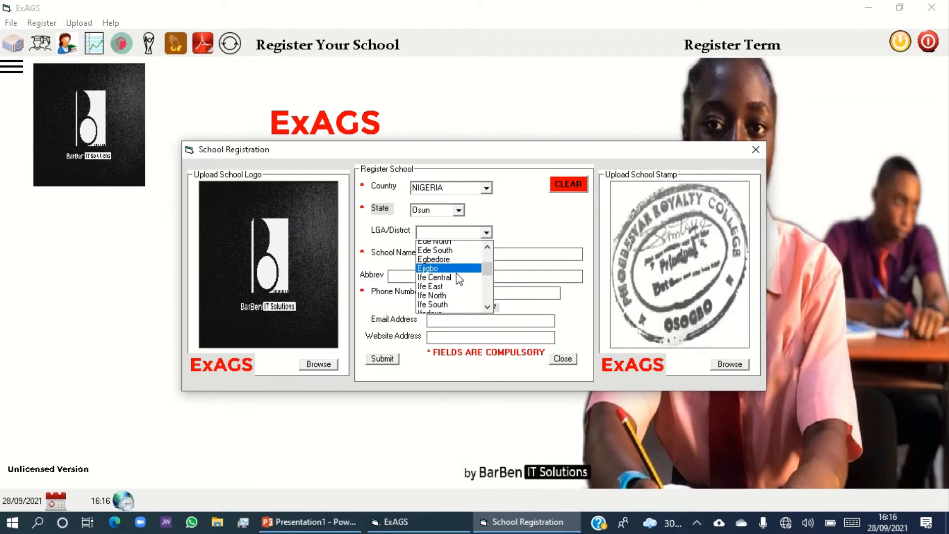
click(459, 269)
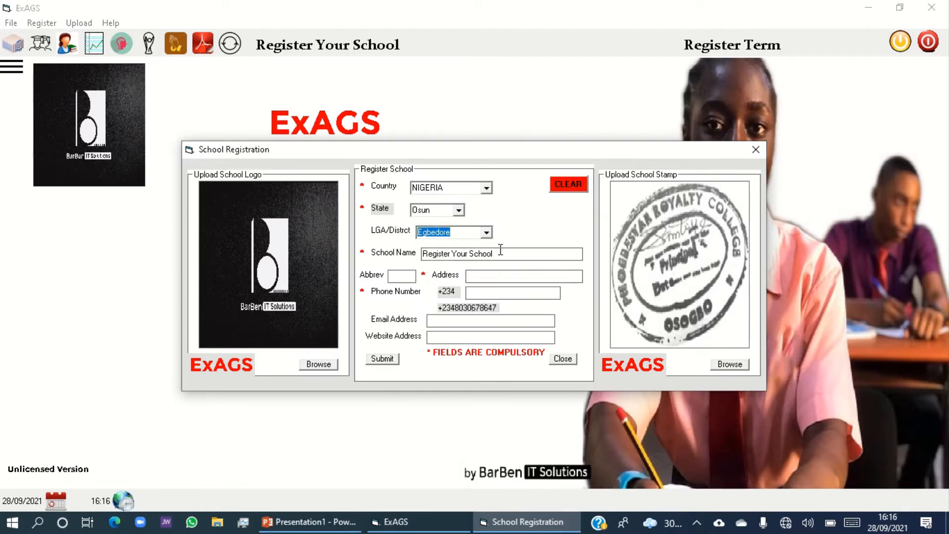
Replace the placeholder school name with BARBEN IT SCHOOLS and enter BITS as its abbreviation.
drag(500, 254, 405, 253)
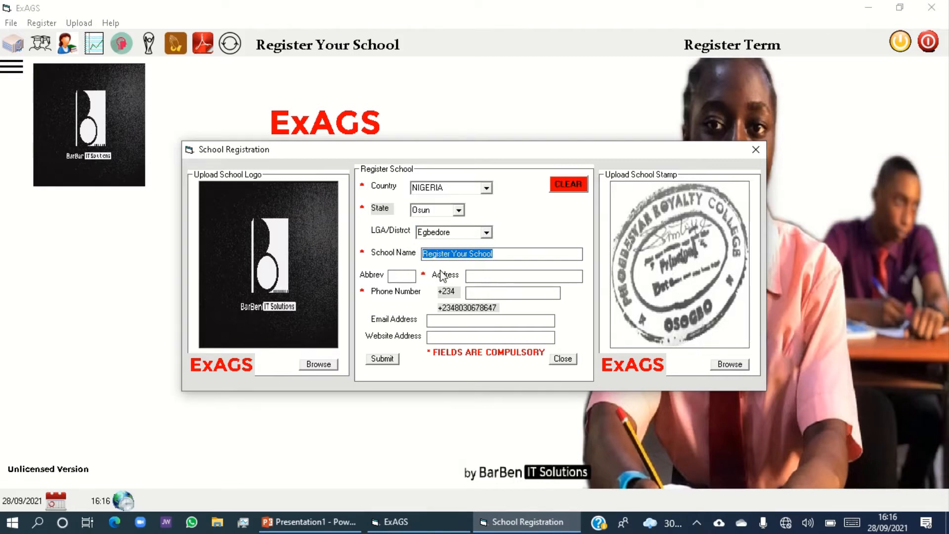
text(bARBEN)
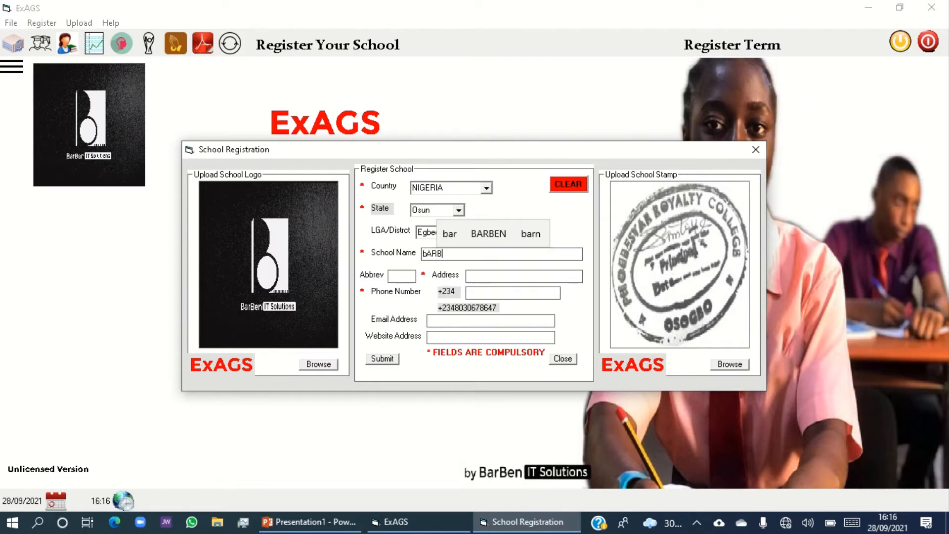
key(BackSpace)
key(BackSpace)
key(BackSpace)
key(BackSpace)
key(BackSpace)
key(BackSpace)
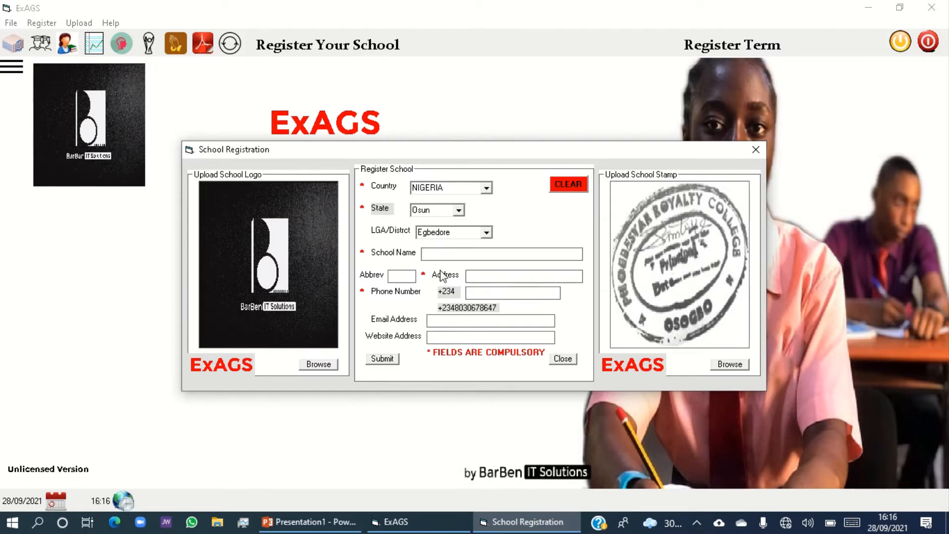
text(BARBEN IT)
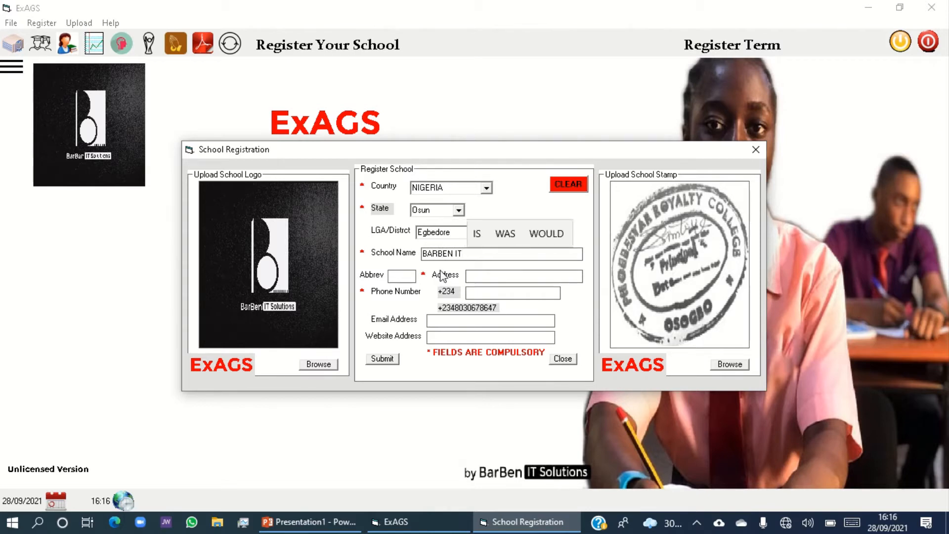
text( SCHOO)
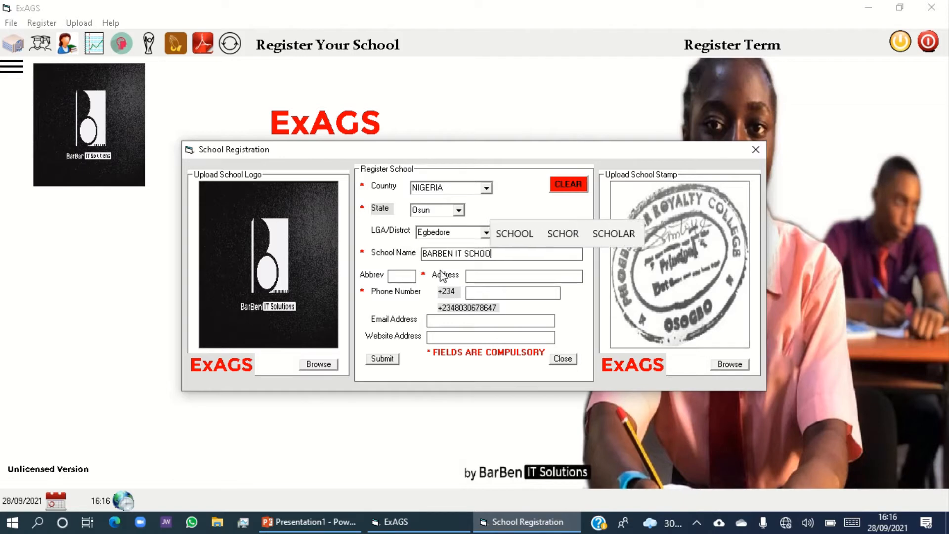
text(LS)
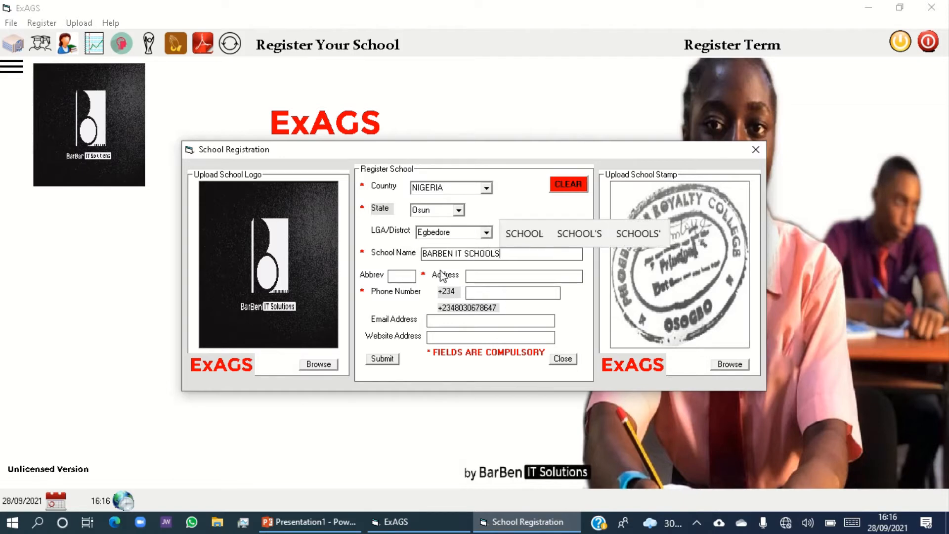
click(409, 275)
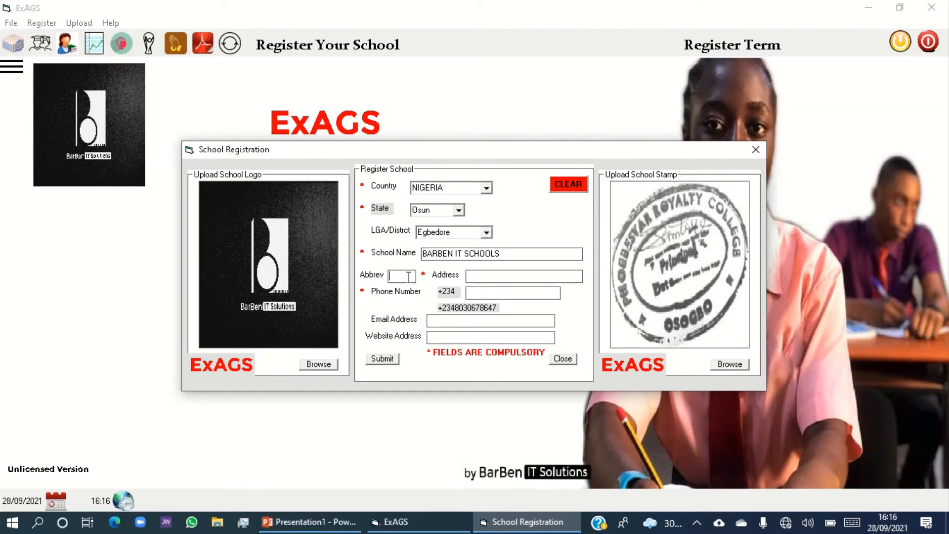
text(BITS)
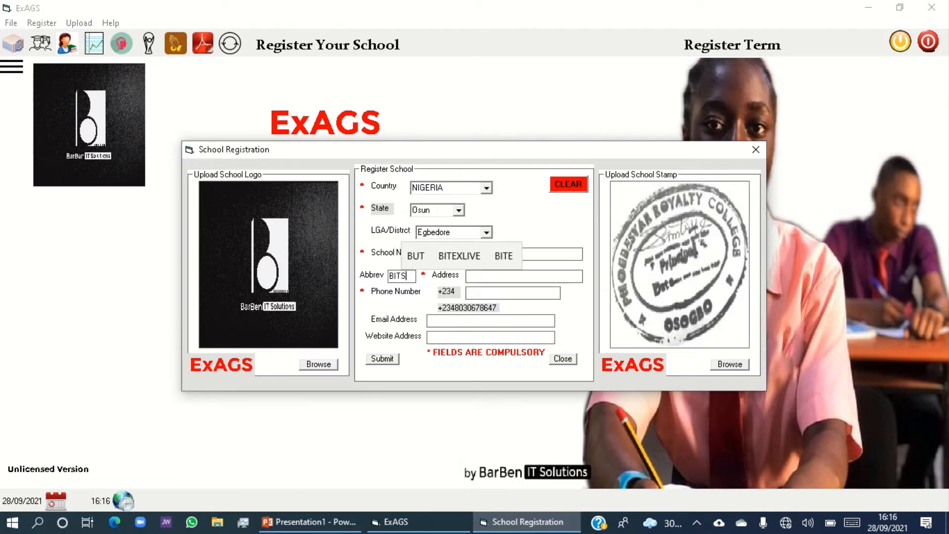
Fill in the school's address and its phone number without the country code.
click(470, 276)
text(OSO)
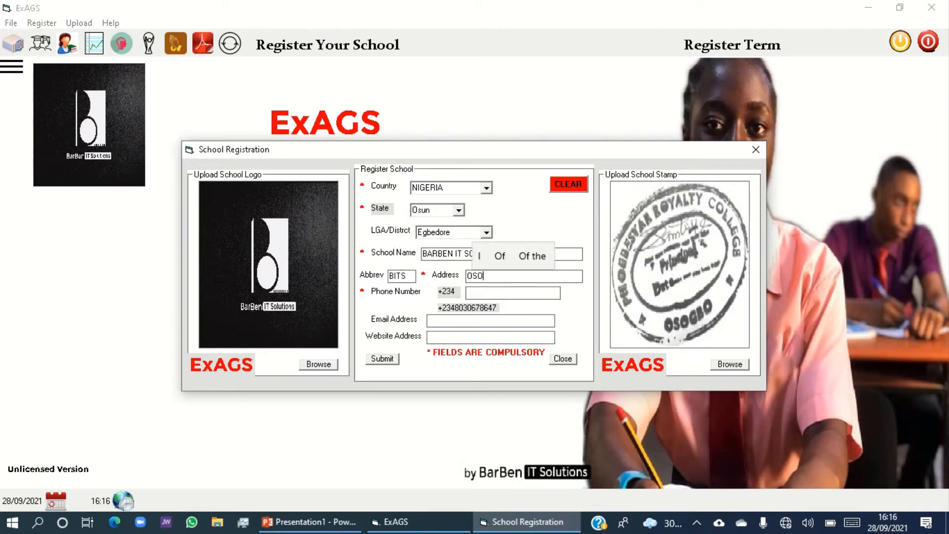
text(GBO)
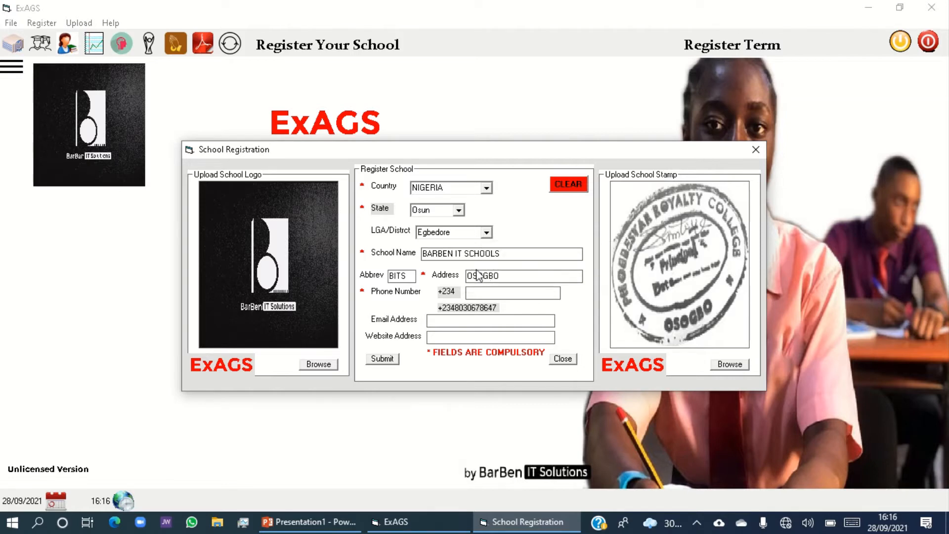
click(506, 292)
click(512, 321)
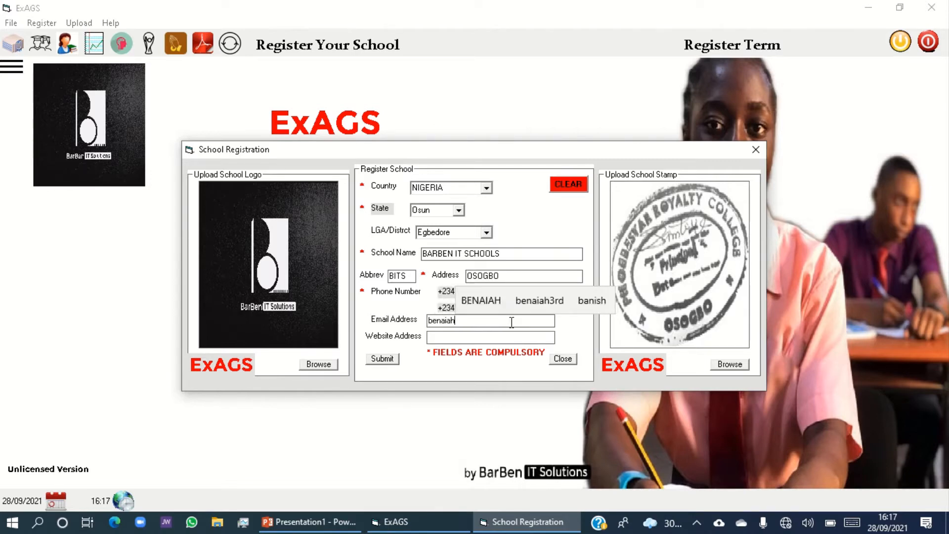
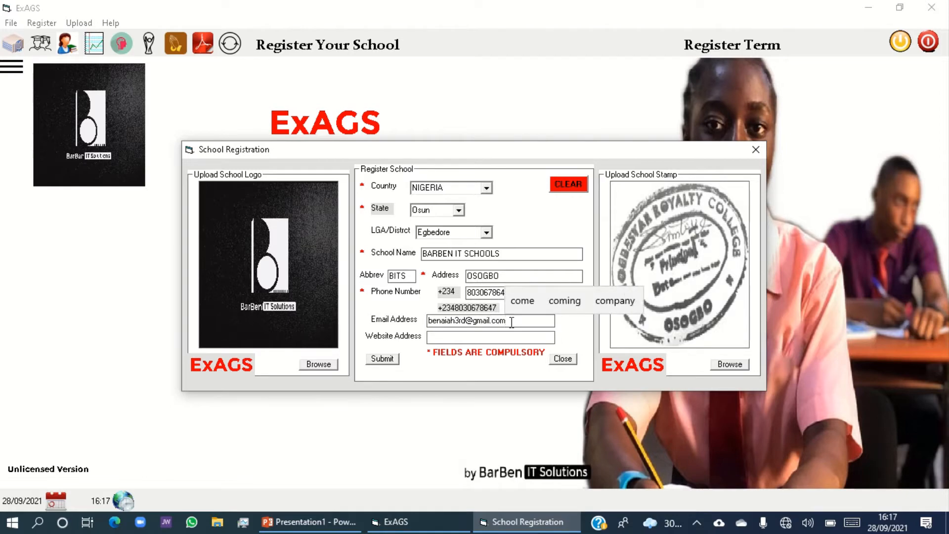
click(489, 337)
text(www.)
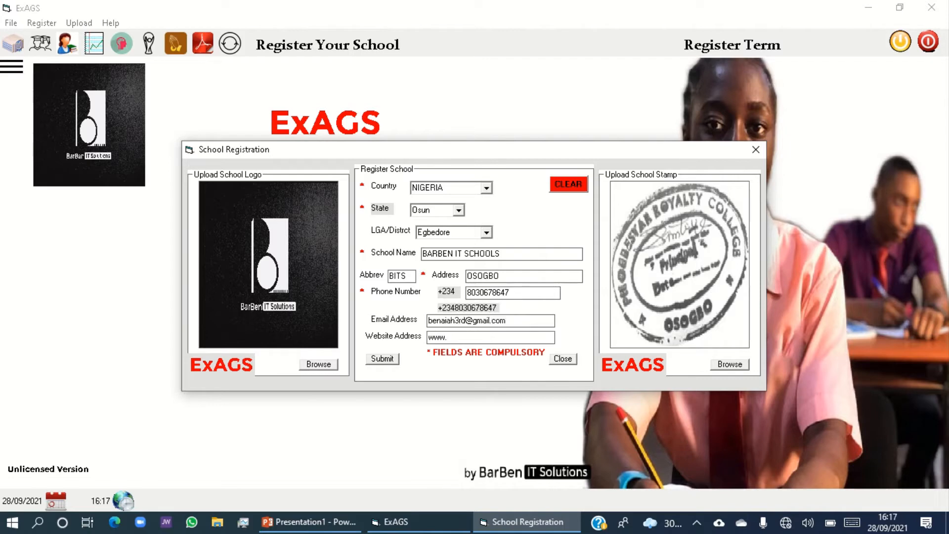
text(barbe)
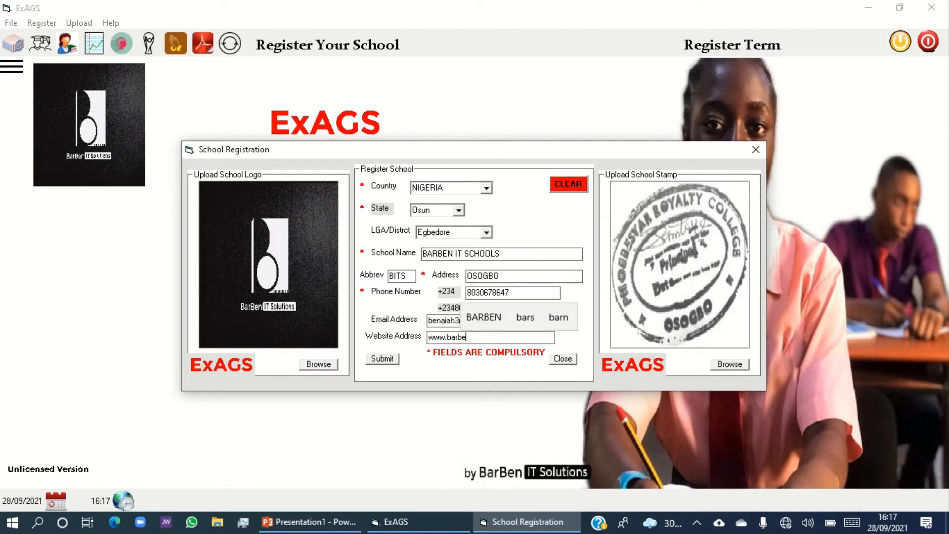
text(n.com)
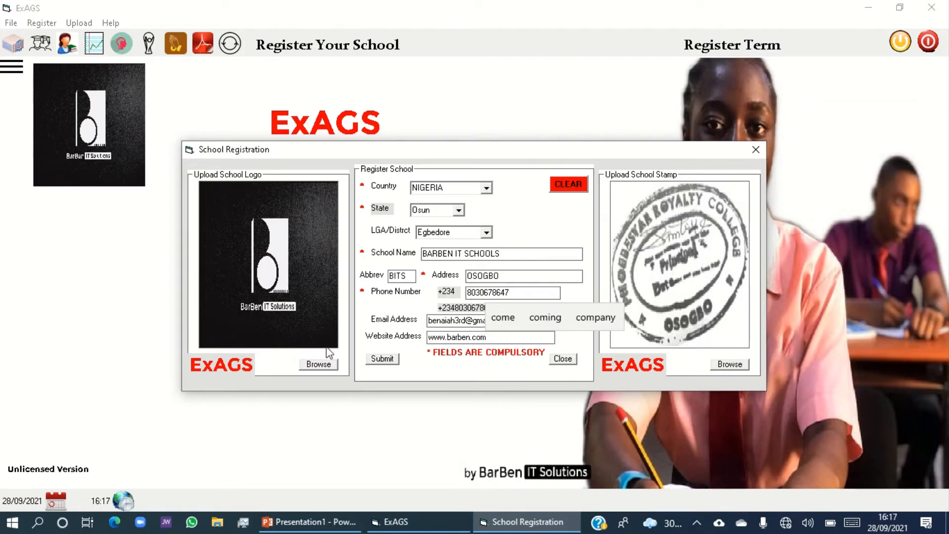
Submit the school registration, confirming that the information is correct, and close the registration form.
click(384, 359)
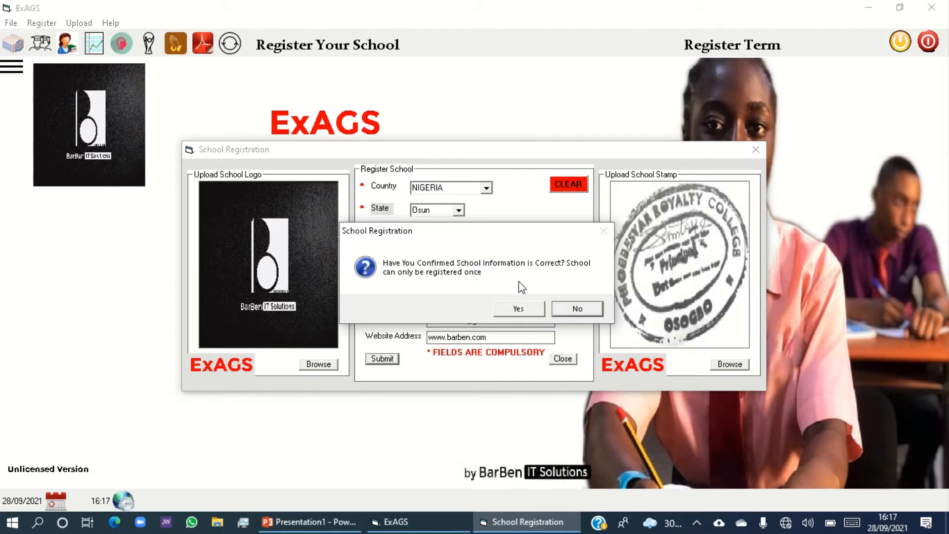
click(510, 310)
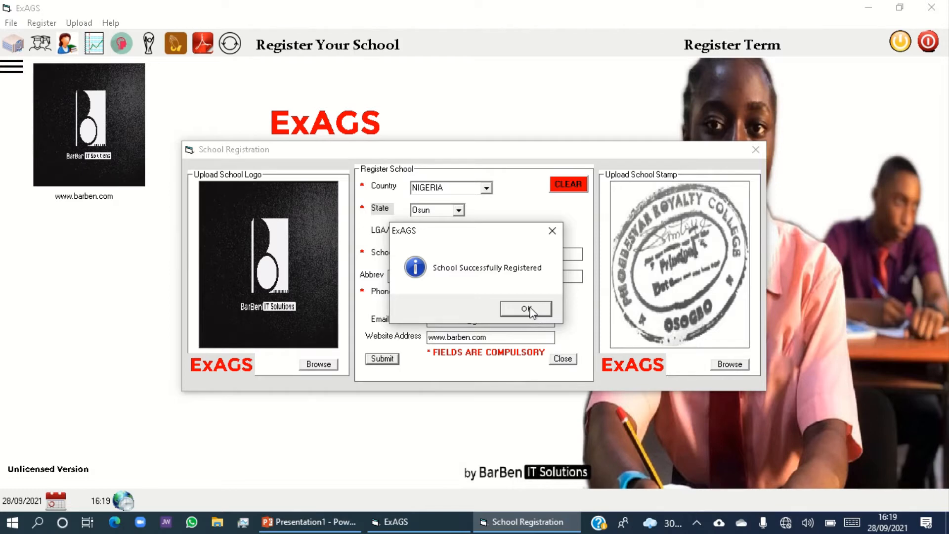
click(528, 309)
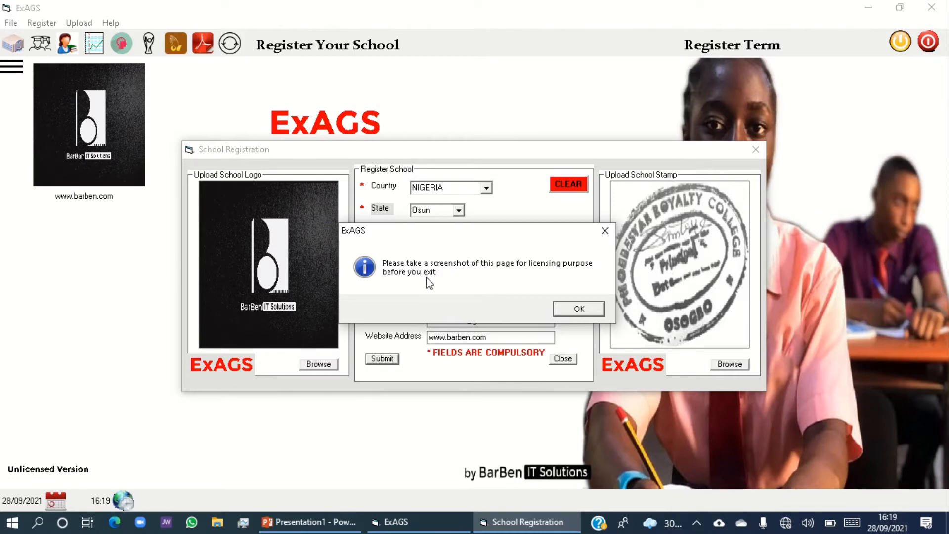
click(577, 310)
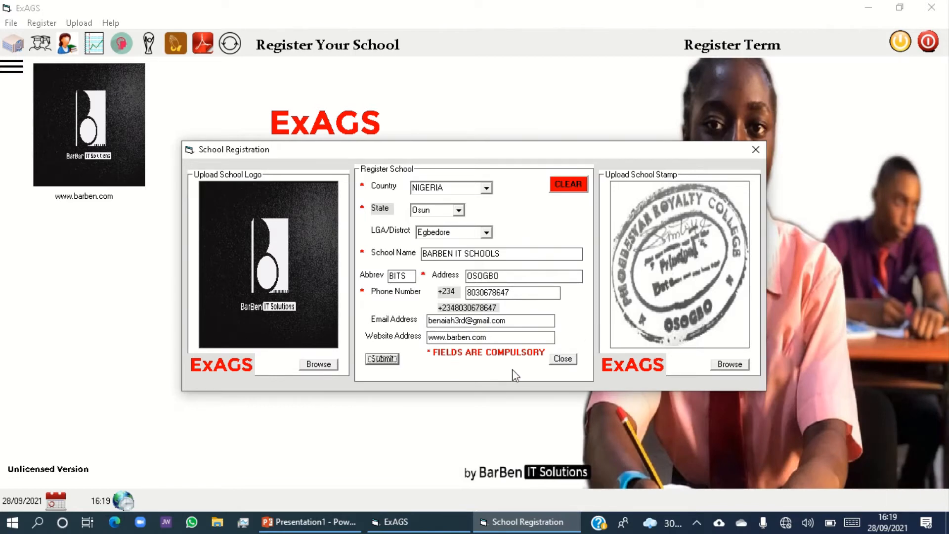
click(563, 360)
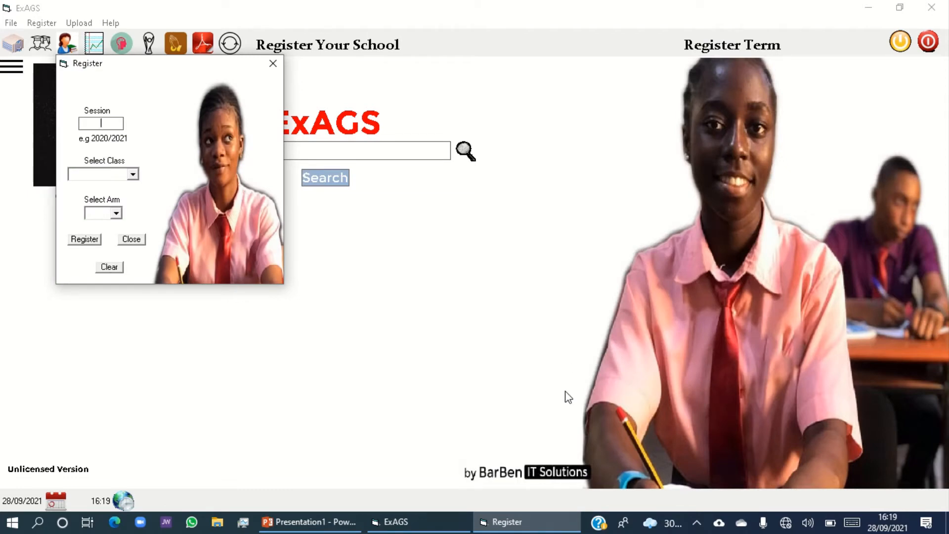
Enter 2021/2022 as the session and choose S.S.S. 3 as the class to register.
text(2021/2022)
click(132, 175)
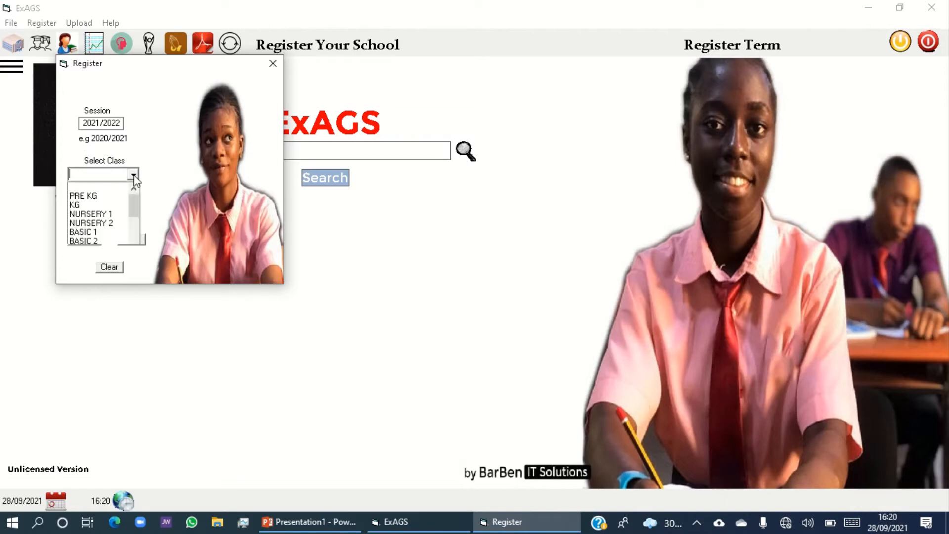
scroll(105, 234, down, 1)
scroll(106, 233, down, 2)
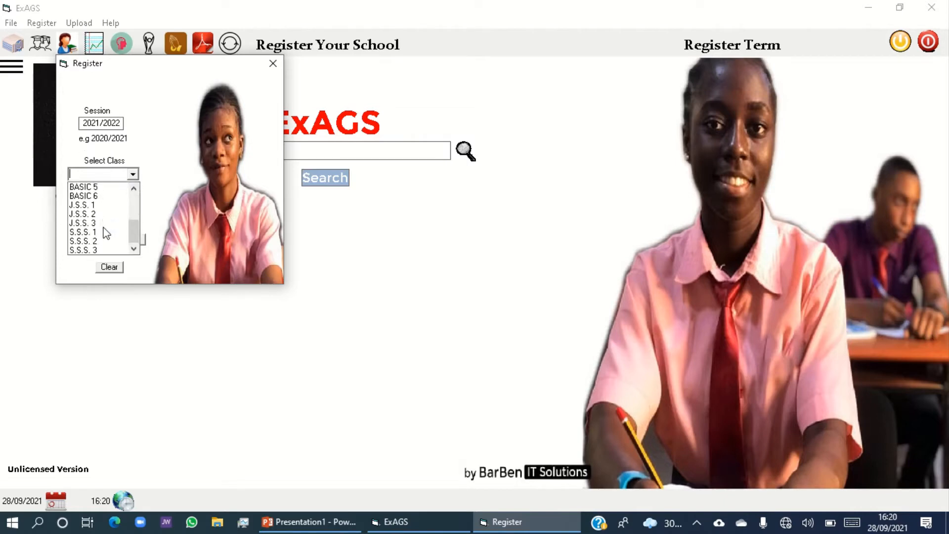
click(95, 249)
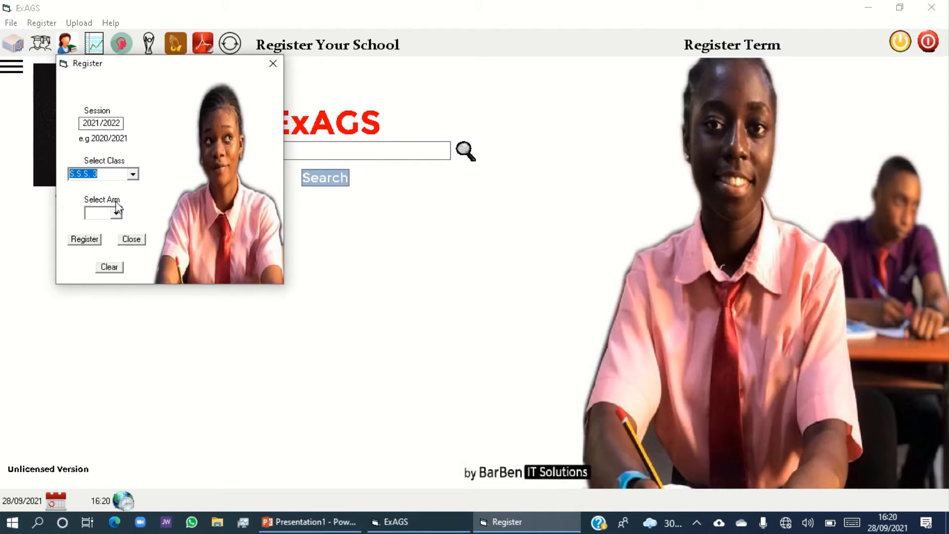
Select arm C for the class, register the session and acknowledge the confirmation.
click(116, 213)
click(98, 254)
click(95, 247)
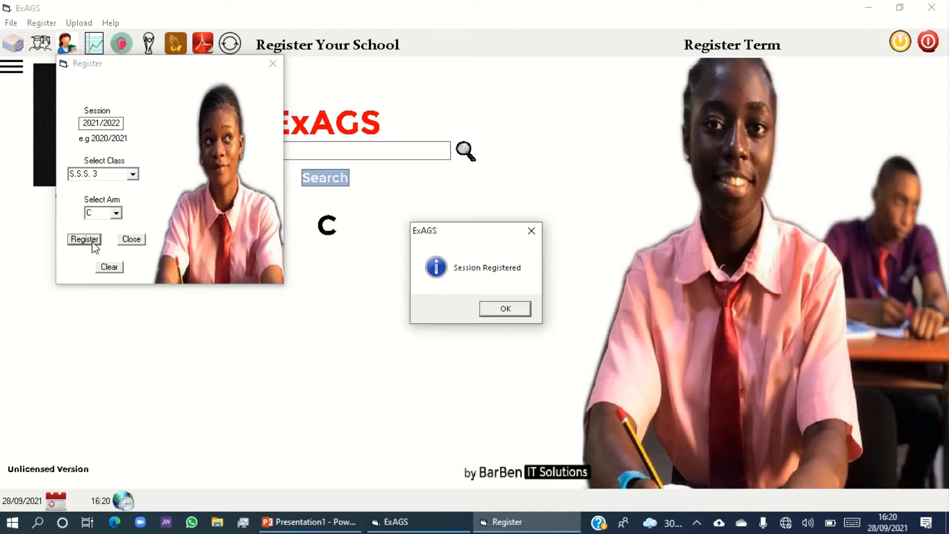
click(491, 311)
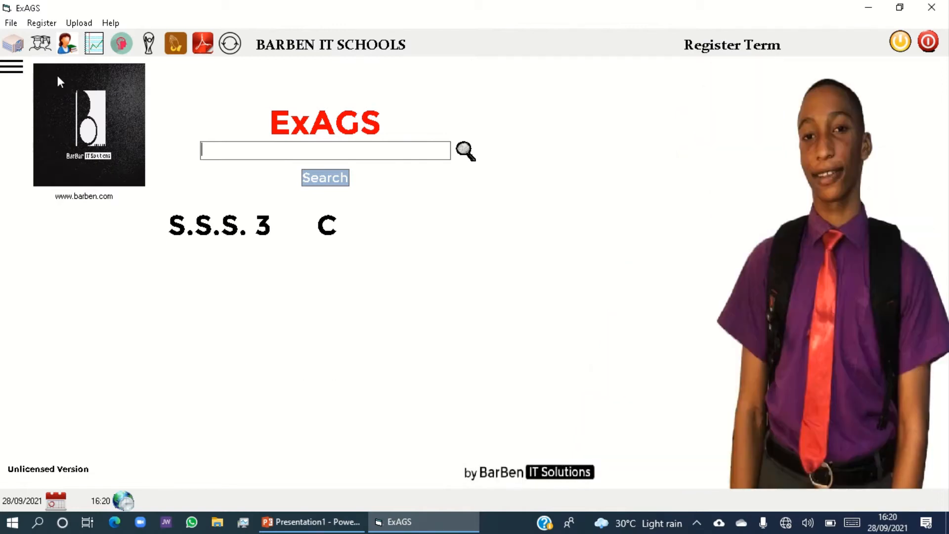
Activate the first term for the registered class and acknowledge the confirmation.
click(44, 24)
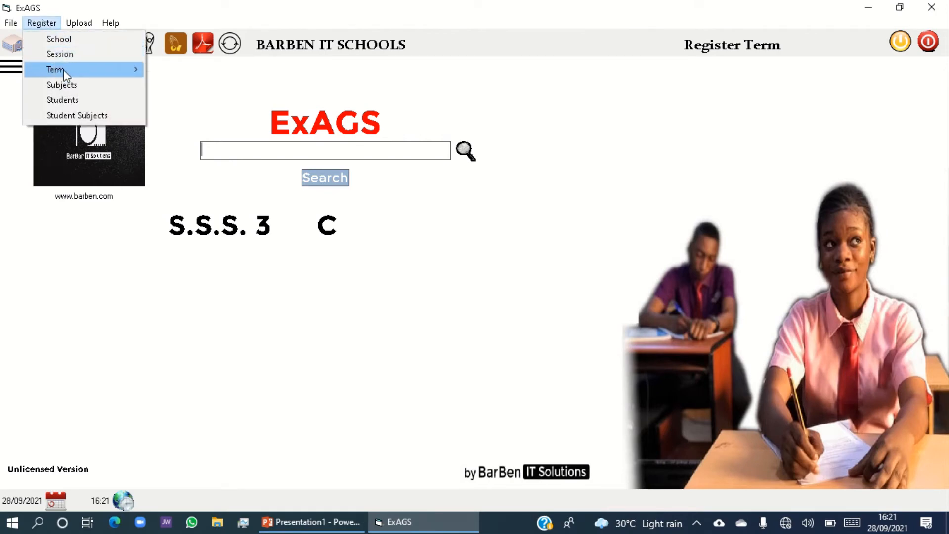
mouse_move(64, 74)
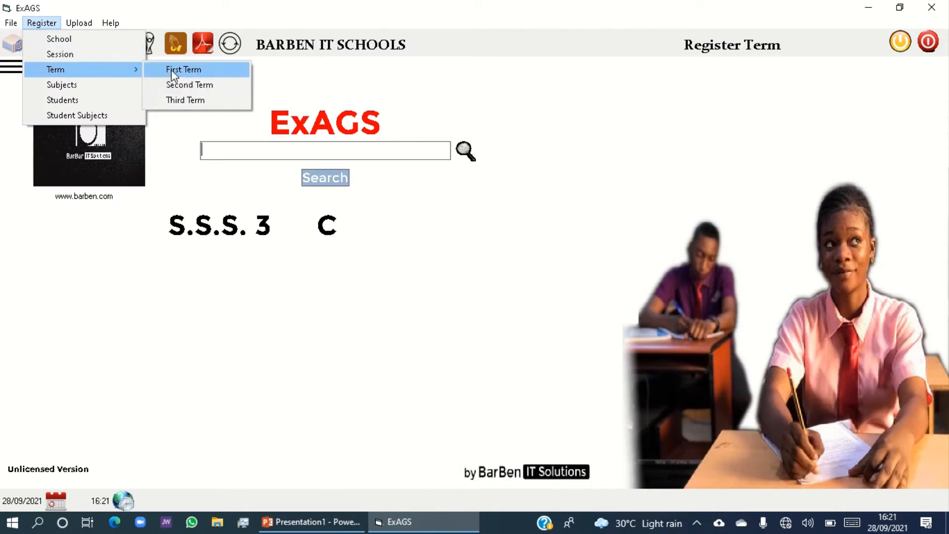
click(171, 70)
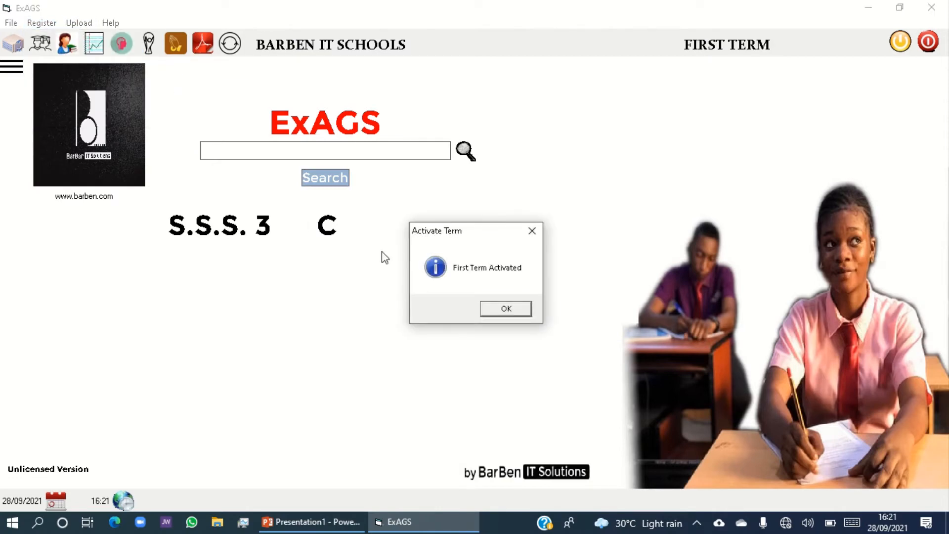
click(507, 310)
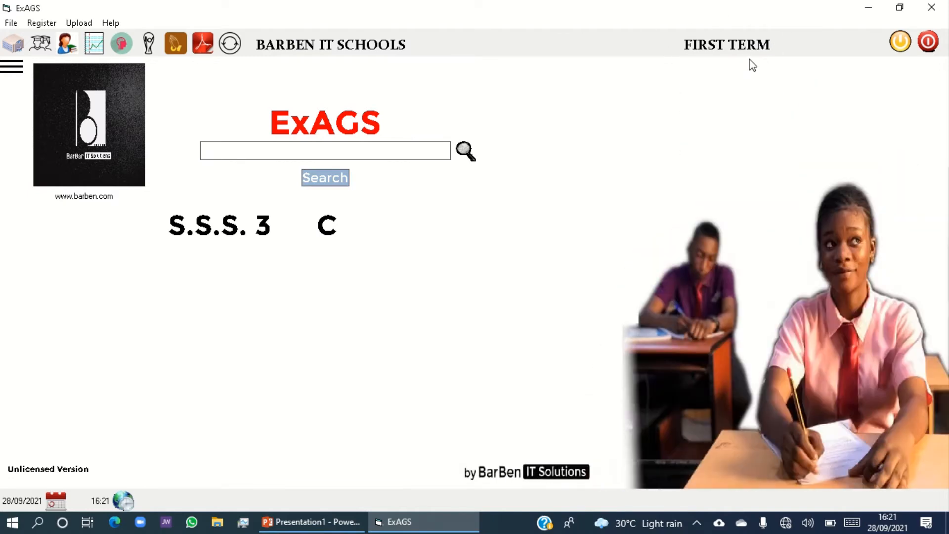
Try to activate the second term, dismissing the licence notice and the activation form.
click(40, 23)
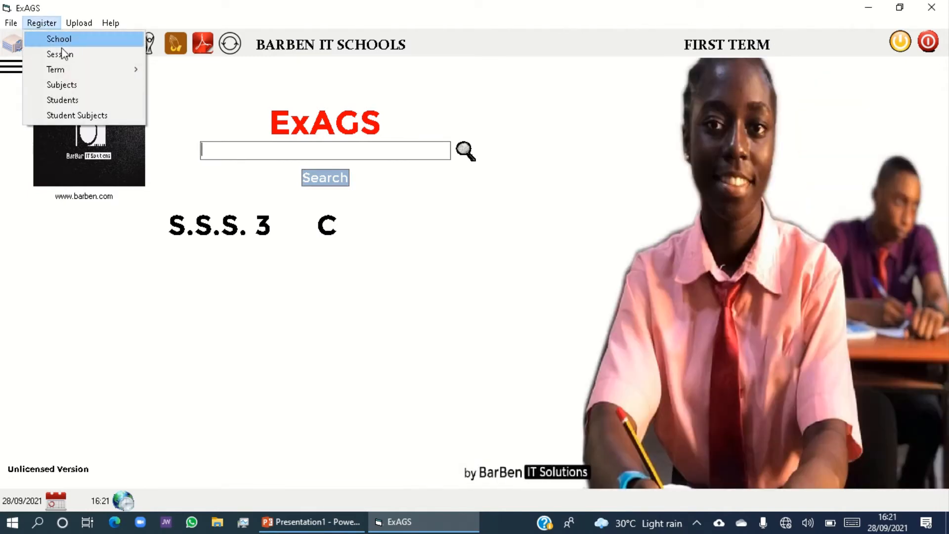
mouse_move(69, 70)
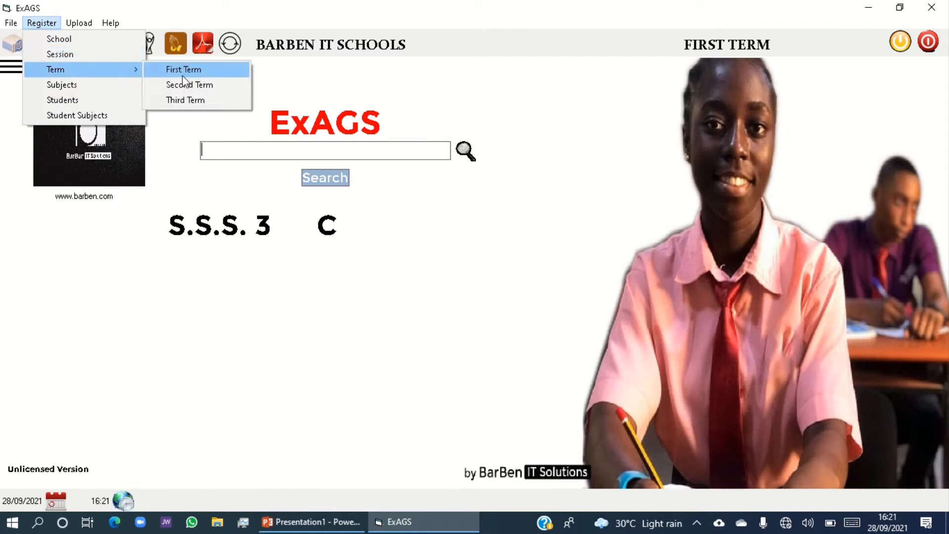
click(186, 86)
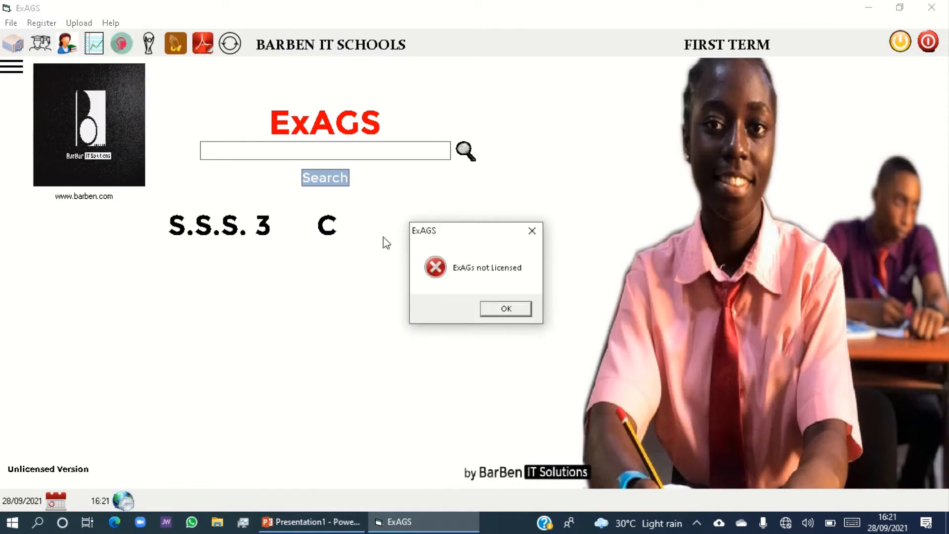
click(510, 308)
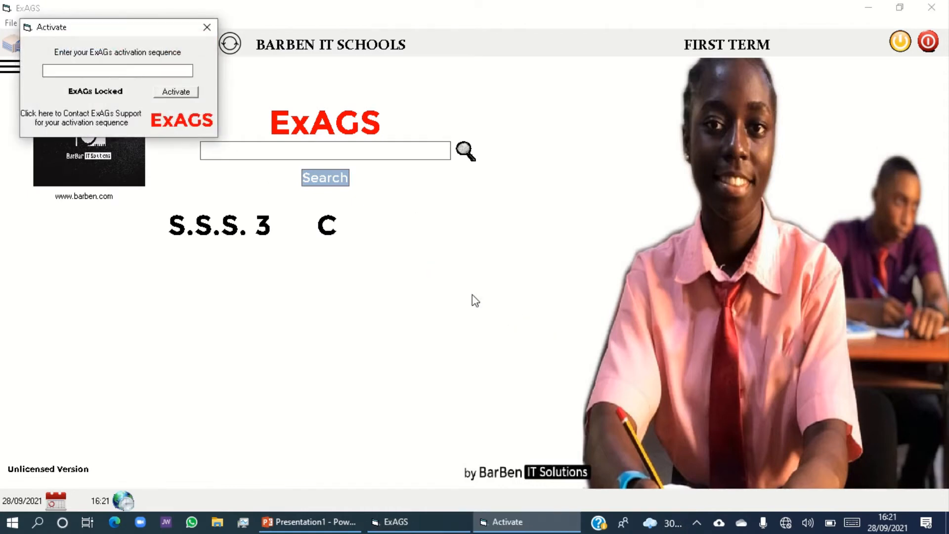
click(206, 27)
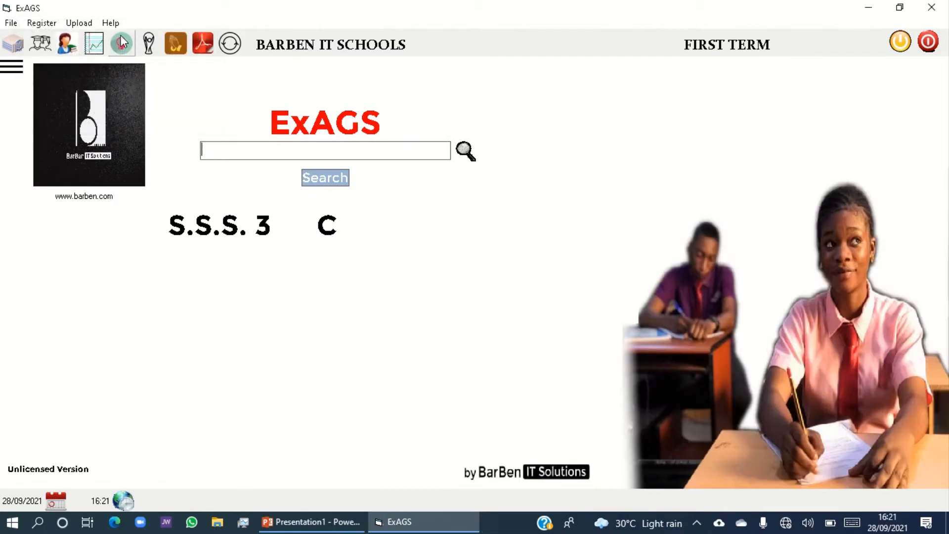
Try to activate the third term, dismissing the licence notice and the activation form.
click(54, 24)
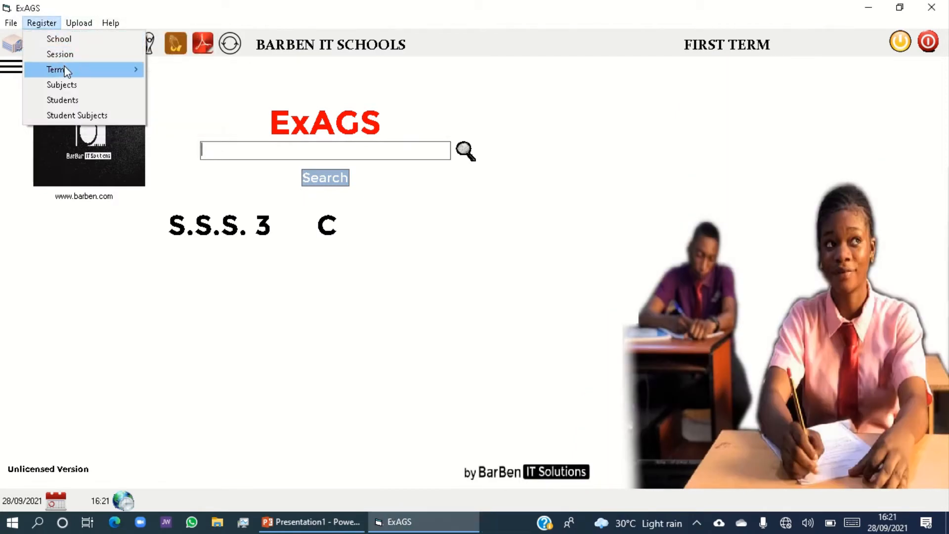
mouse_move(99, 70)
click(199, 101)
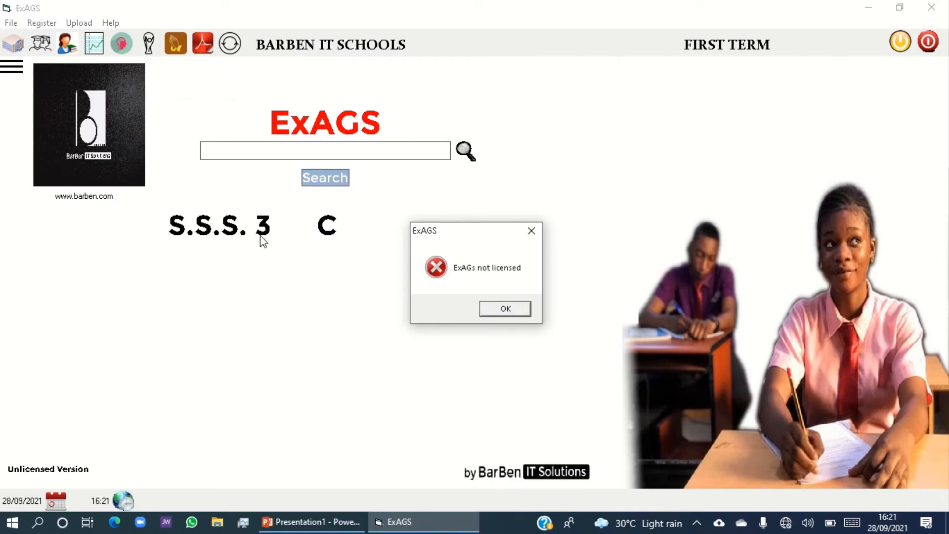
click(499, 311)
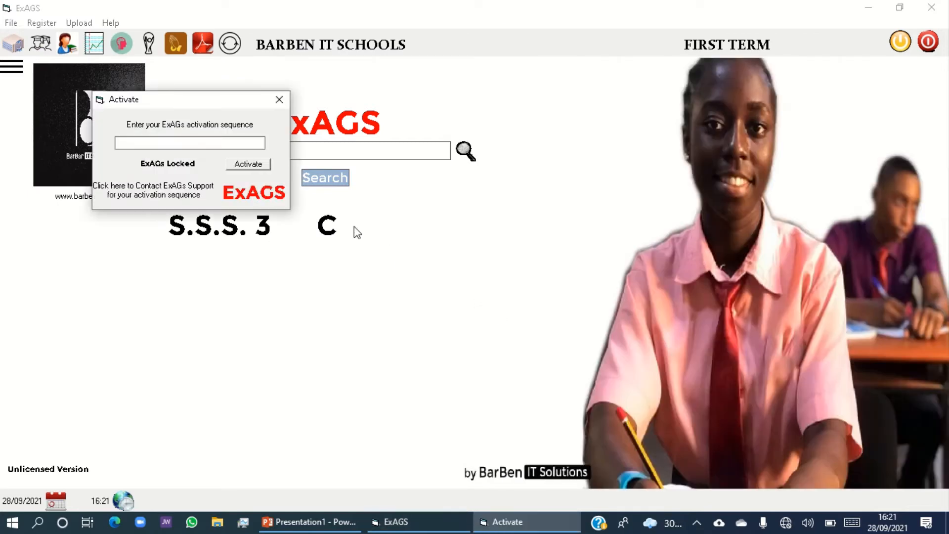
click(281, 99)
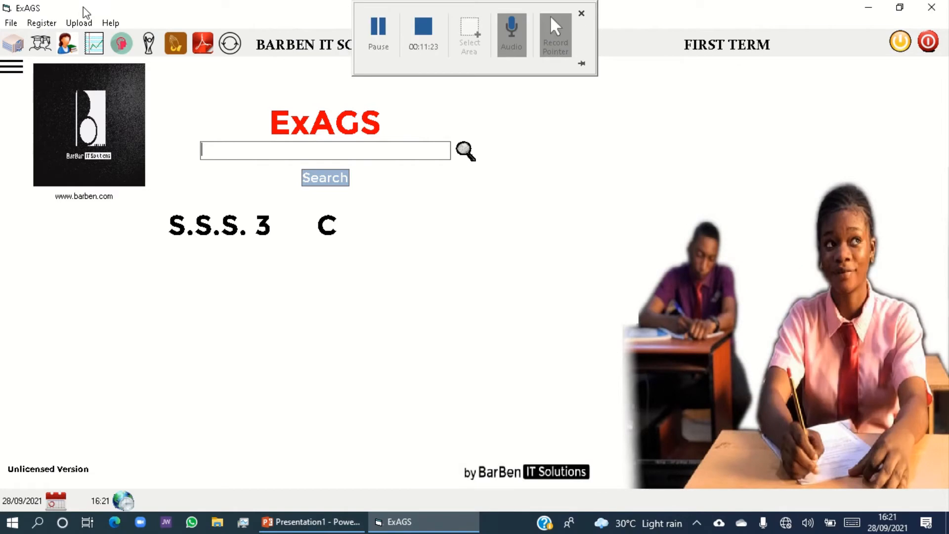
Unlock ExAGS by entering the activation sequence in the activation form, and close the form.
click(11, 65)
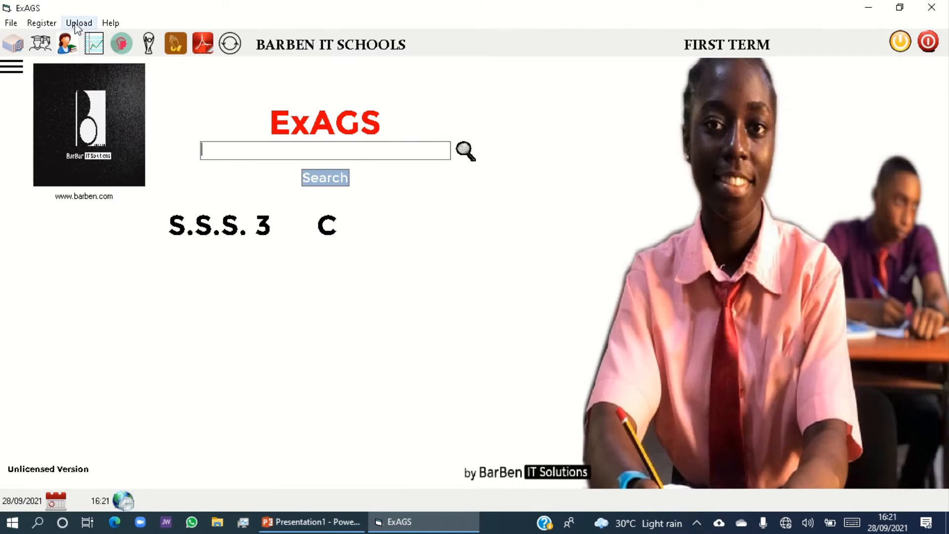
click(76, 25)
mouse_move(124, 26)
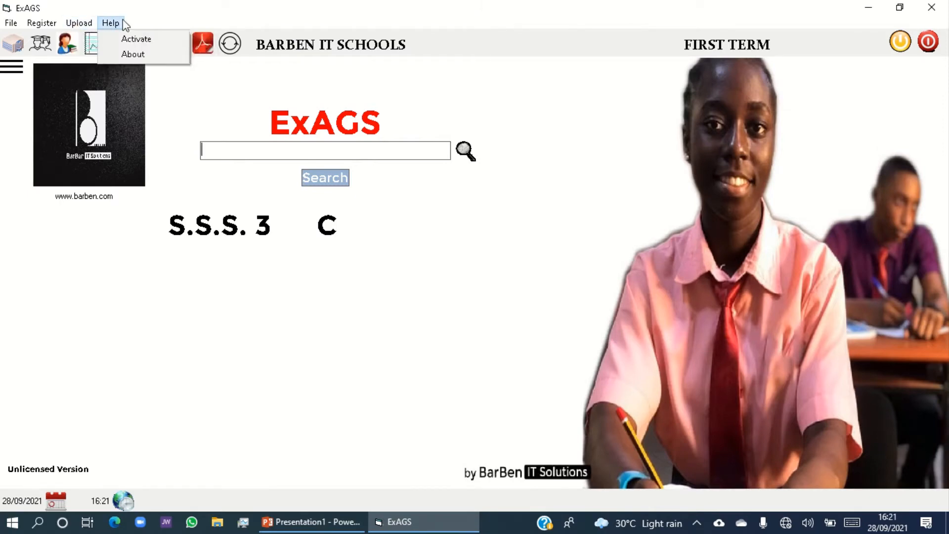
click(126, 40)
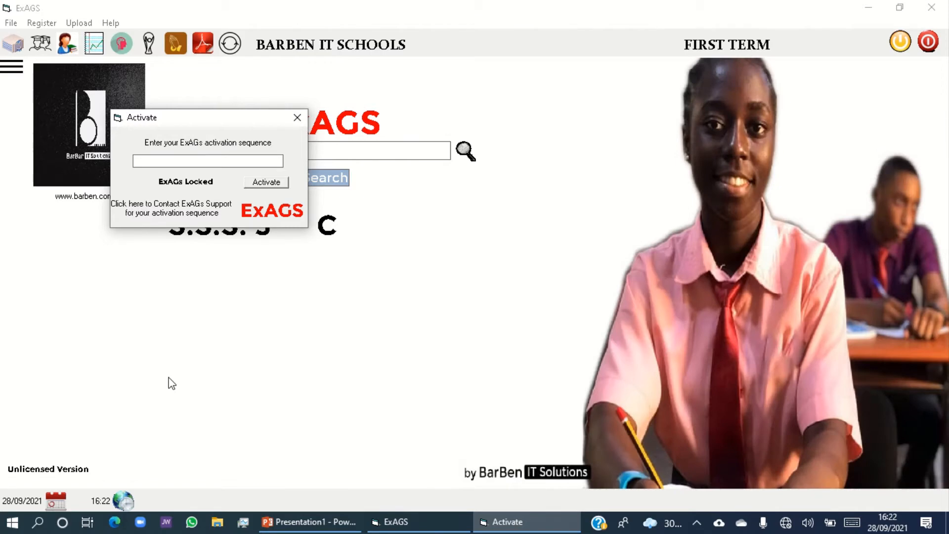
text(111111111111111111111111111)
click(275, 184)
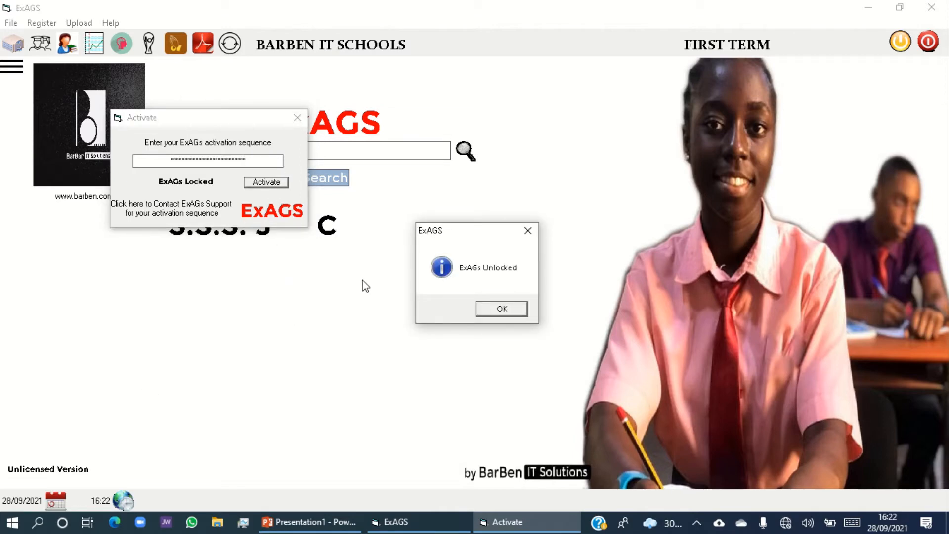
click(498, 309)
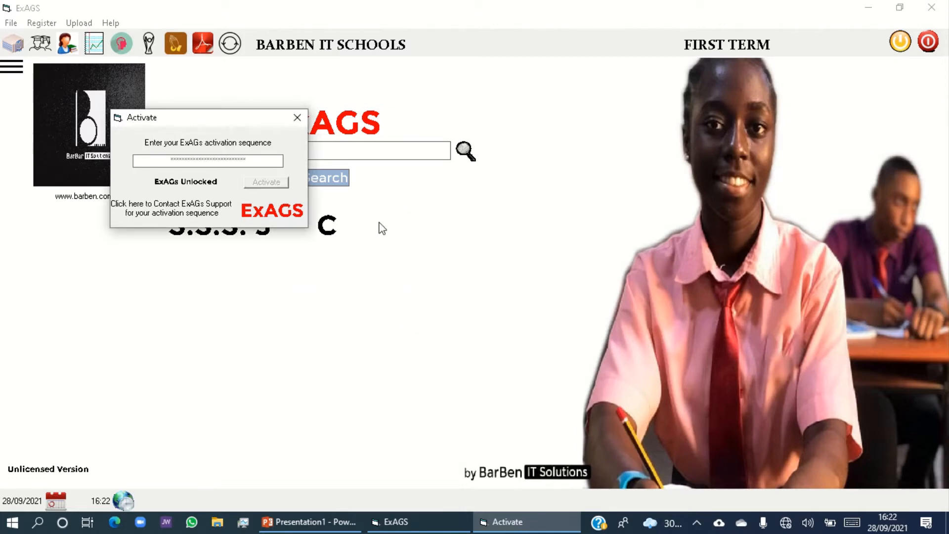
click(297, 118)
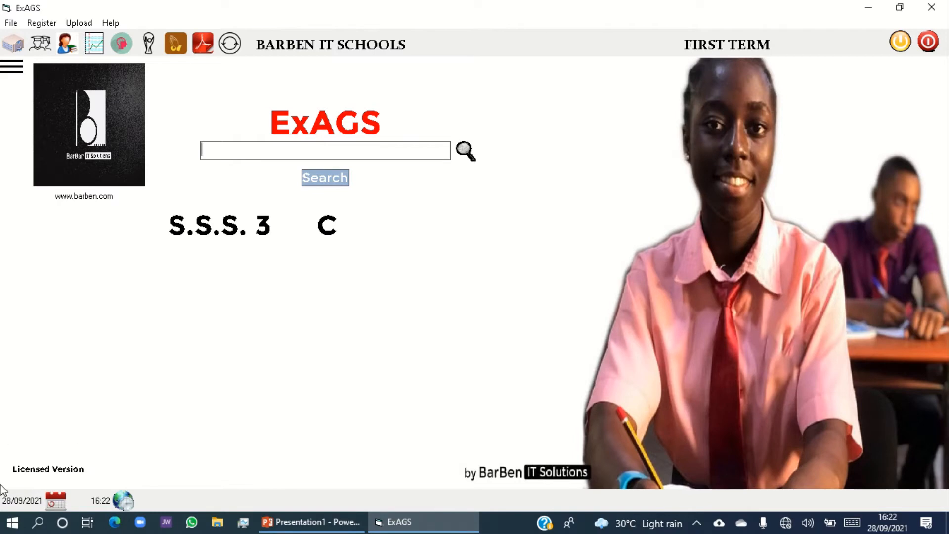
Switch the active term to the second term and acknowledge the confirmation.
click(49, 24)
mouse_move(118, 69)
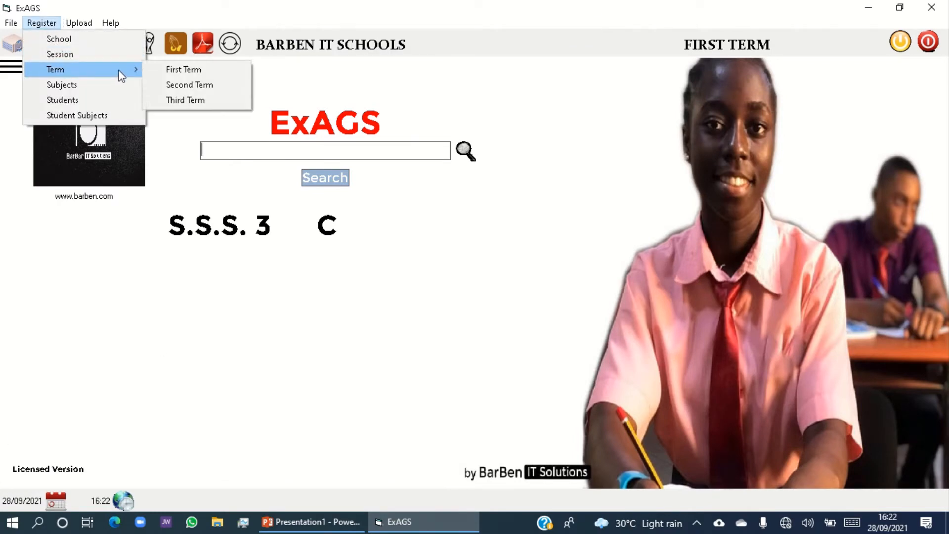
click(177, 85)
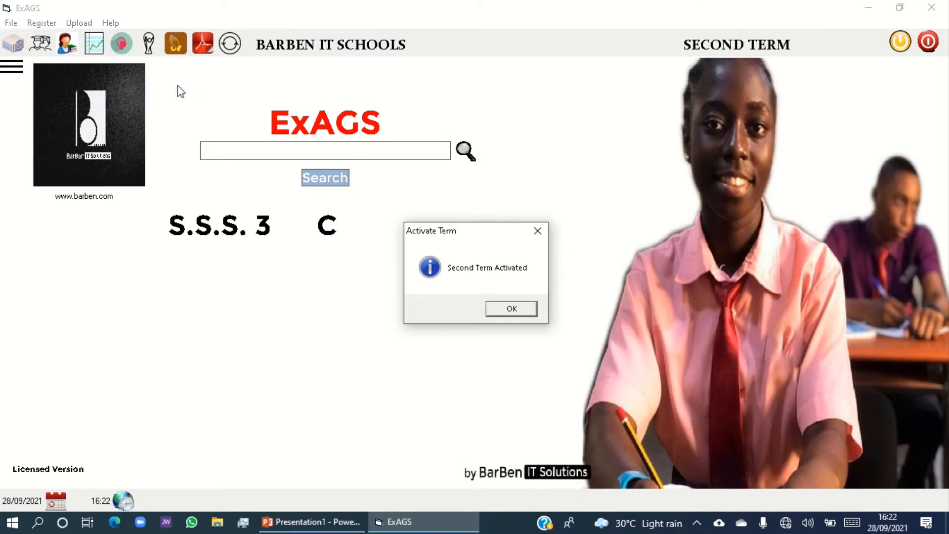
click(497, 311)
Switch the active term to the third term and acknowledge the confirmation.
click(41, 23)
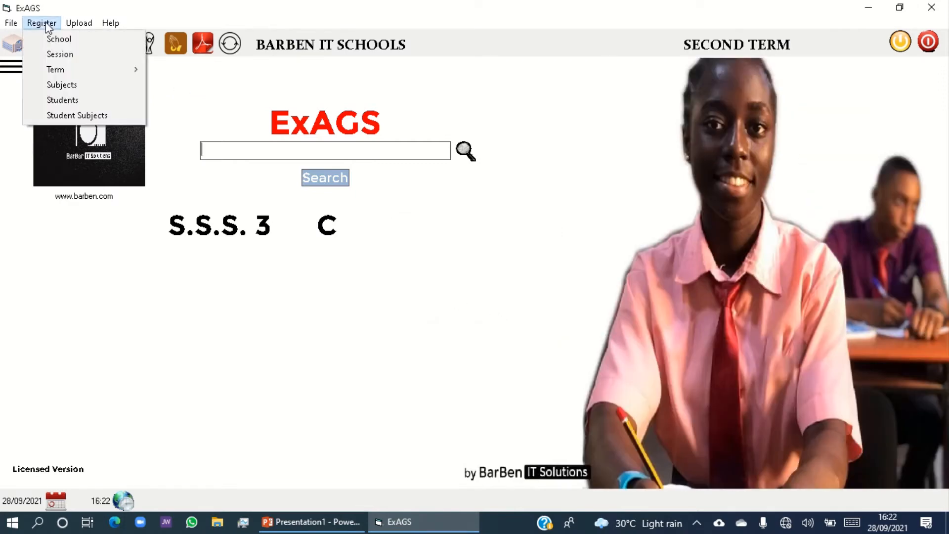
mouse_move(102, 71)
click(195, 99)
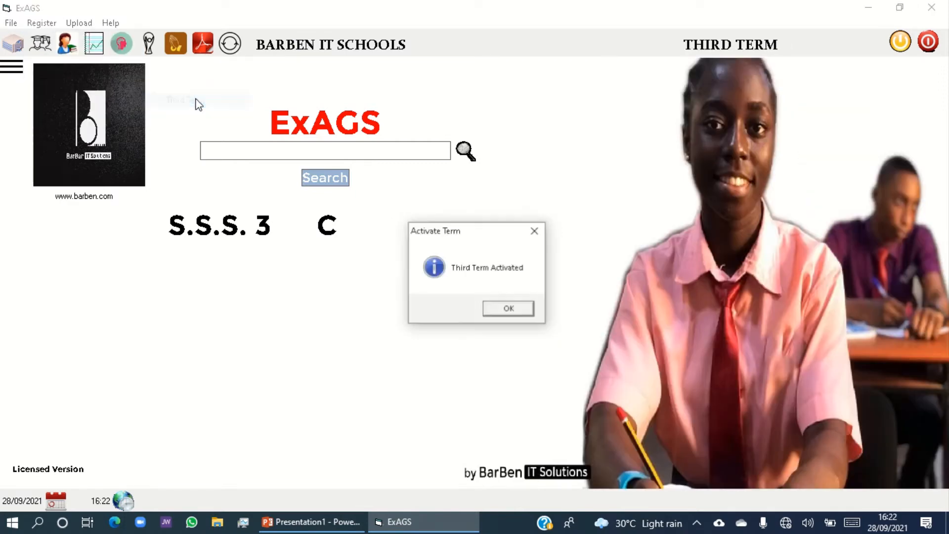
click(510, 310)
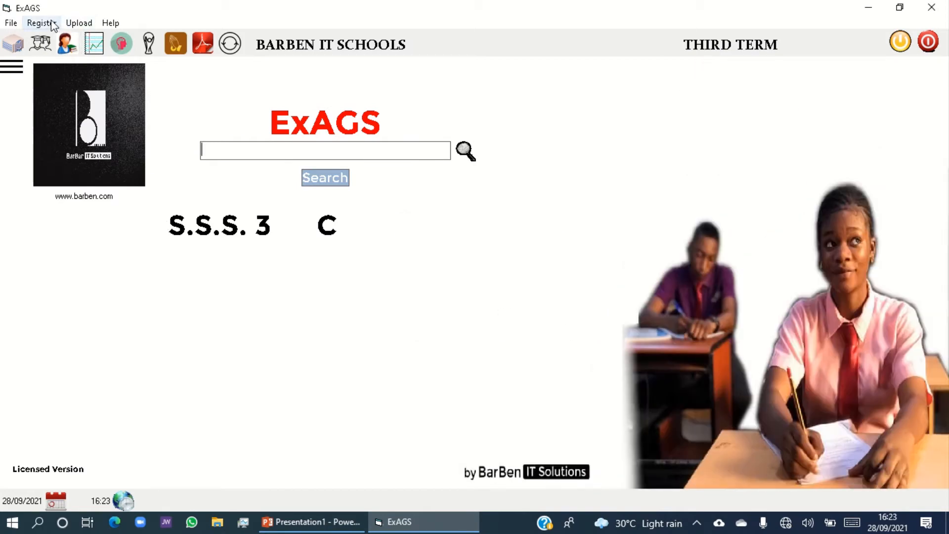
Set the active term back to the first term and acknowledge the confirmation.
click(42, 23)
mouse_move(112, 70)
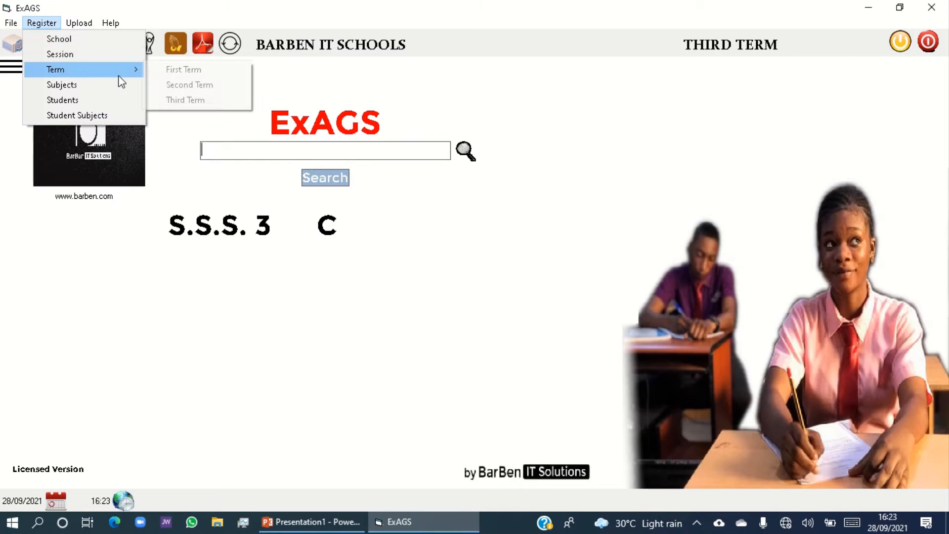
click(174, 73)
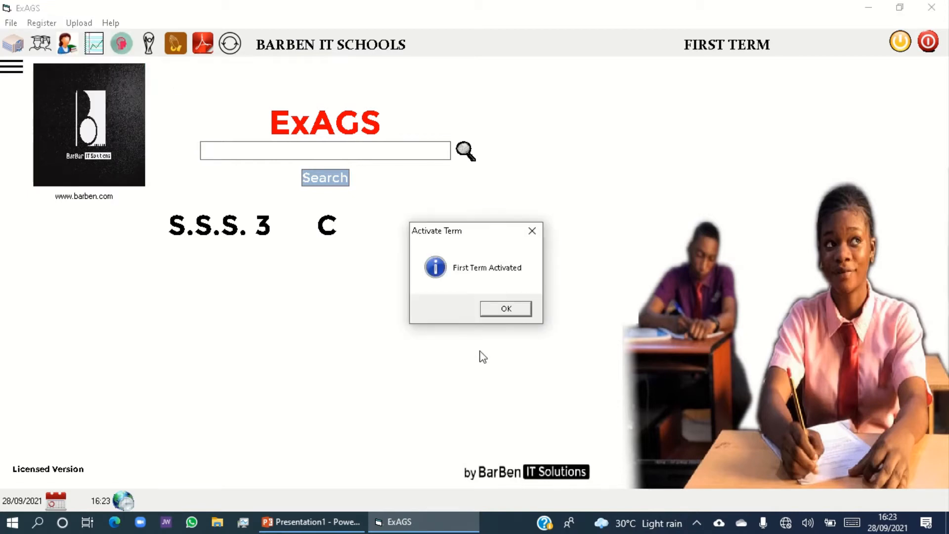
click(520, 310)
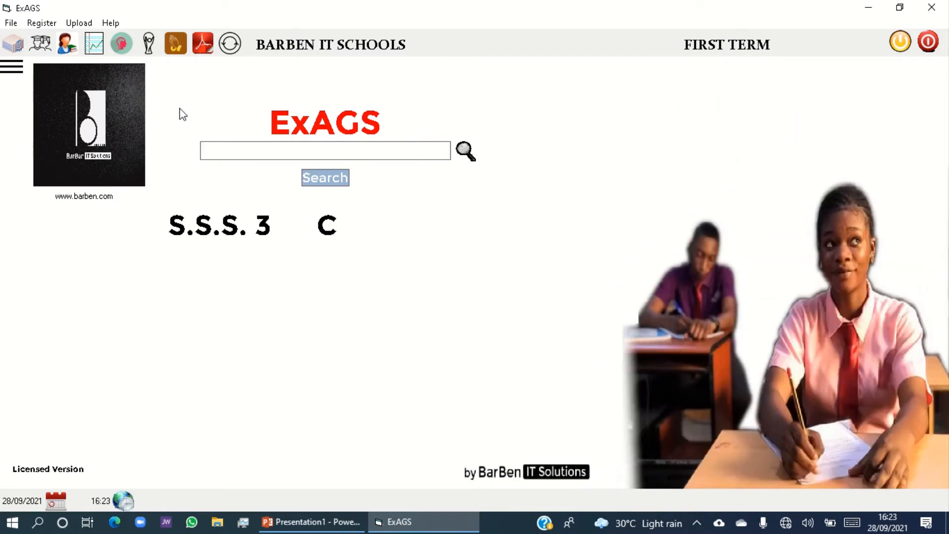
Open the class subject registration and rename the first mandatory subject to Use of English.
click(42, 23)
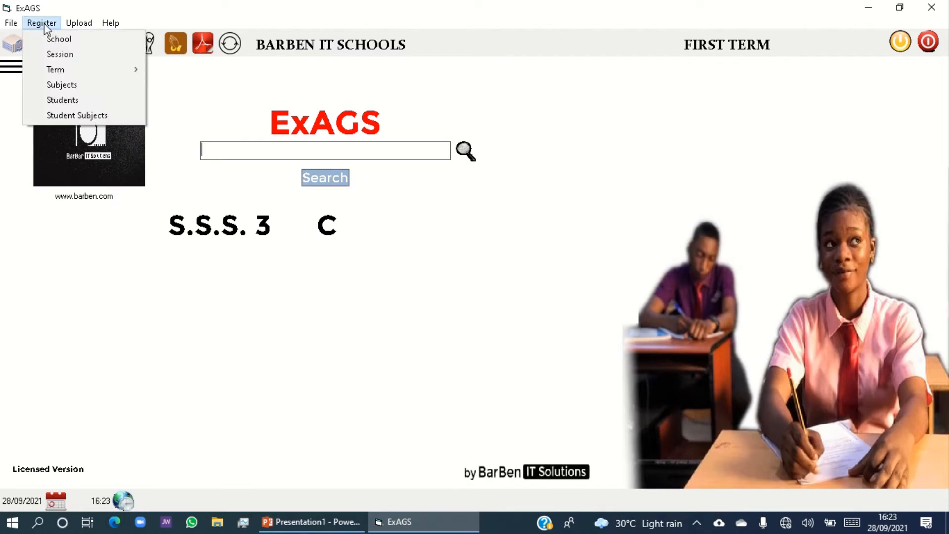
click(79, 84)
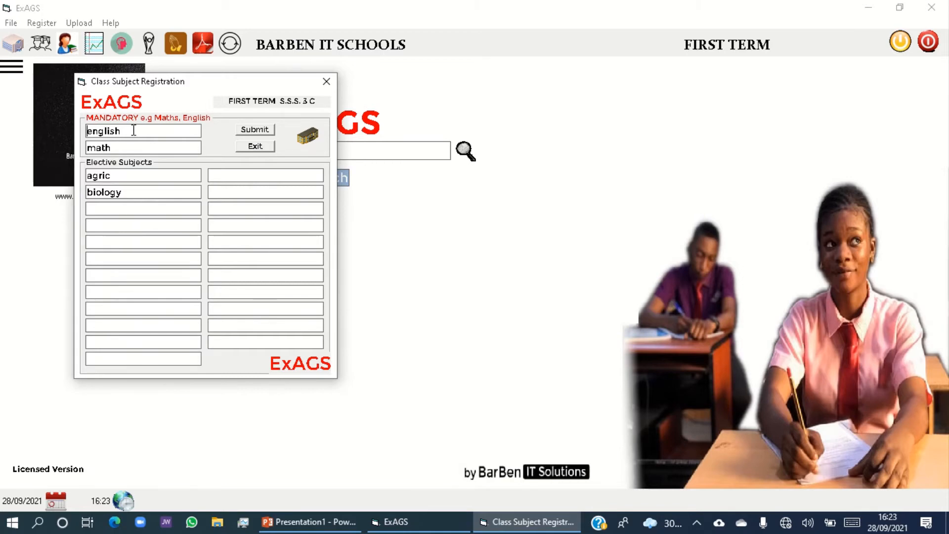
text(uSE)
key(BackSpace)
key(BackSpace)
key(BackSpace)
text(U)
text(e)
key(BackSpace)
text(se of)
key(Delete)
text(E)
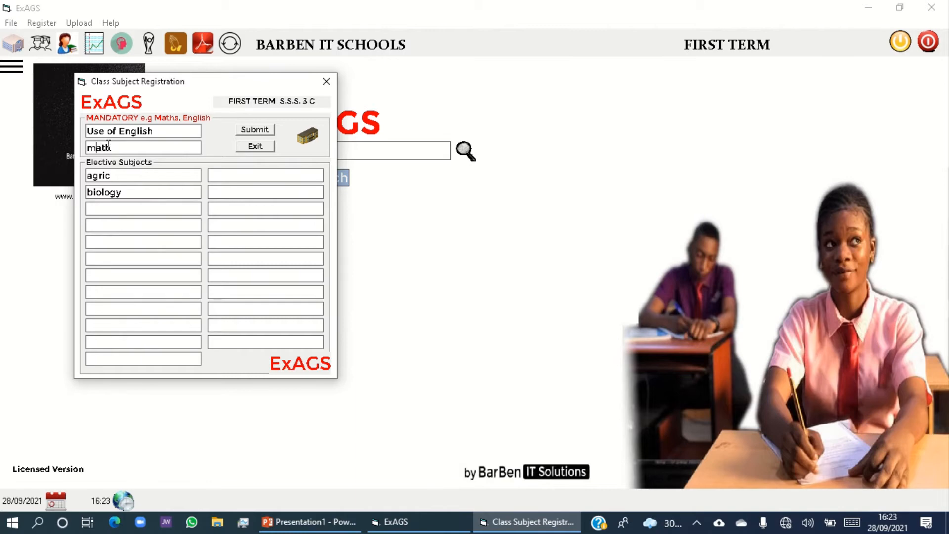
Rename the second mandatory subject to Mathematics.
key(BackSpace)
text(M)
key(End)
text(emat)
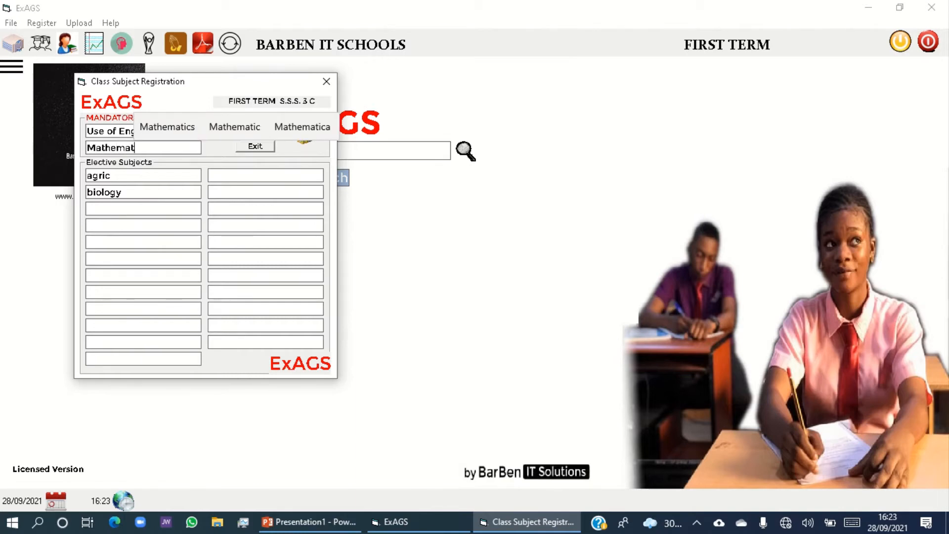
text(ics)
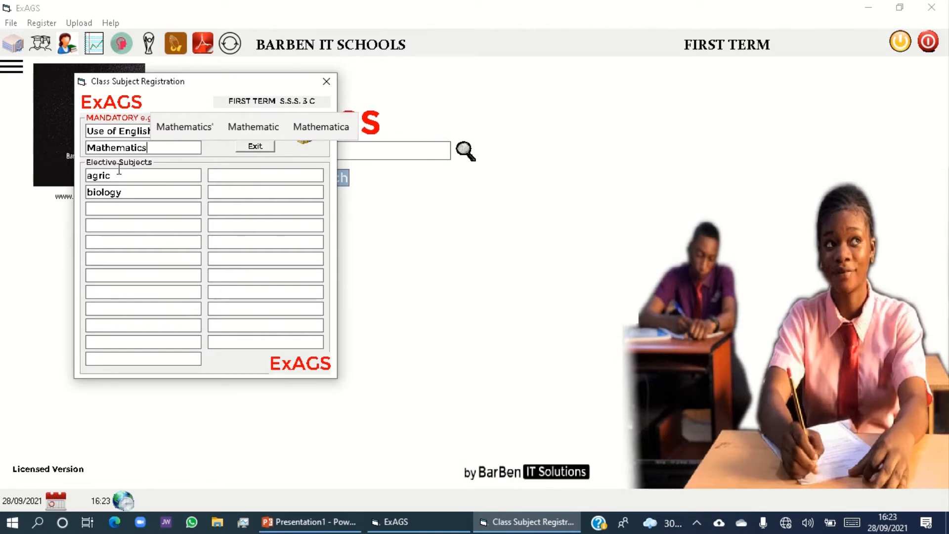
Add Physics as the third elective subject and capitalise the first two electives as Agric and Biology.
click(118, 211)
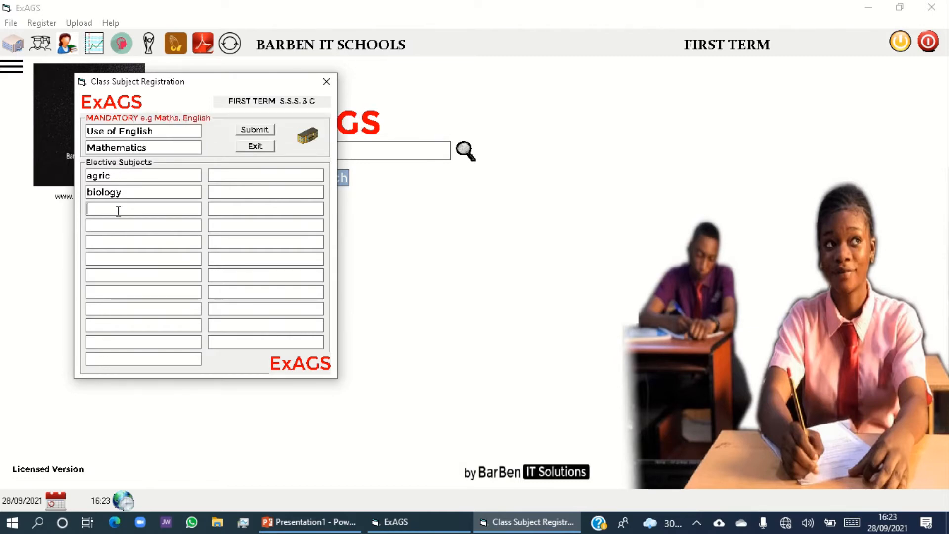
text(ysics)
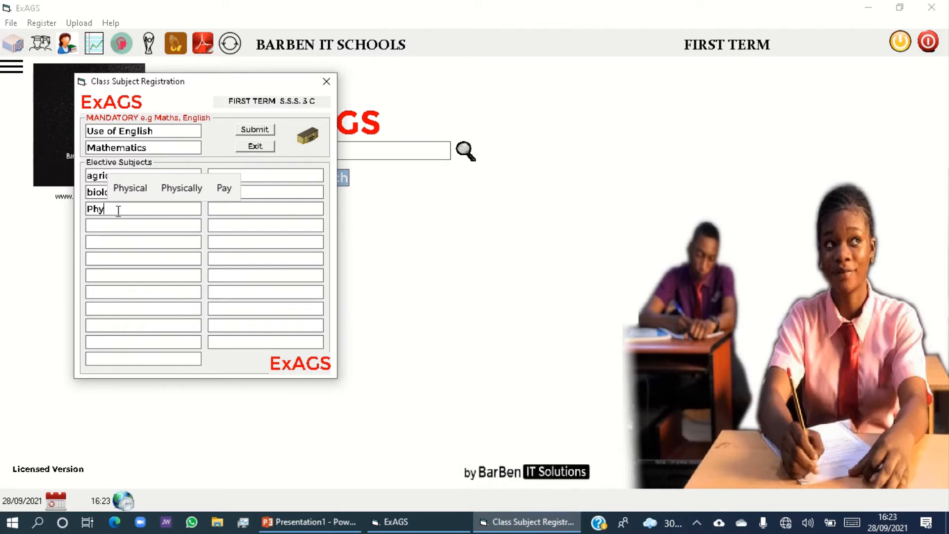
click(93, 192)
key(BackSpace)
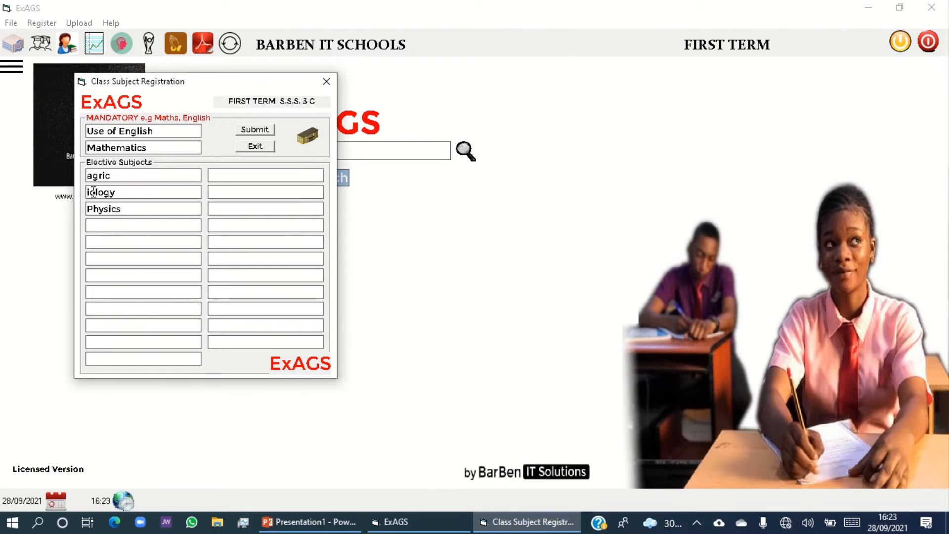
text(B)
click(93, 176)
key(BackSpace)
text(A)
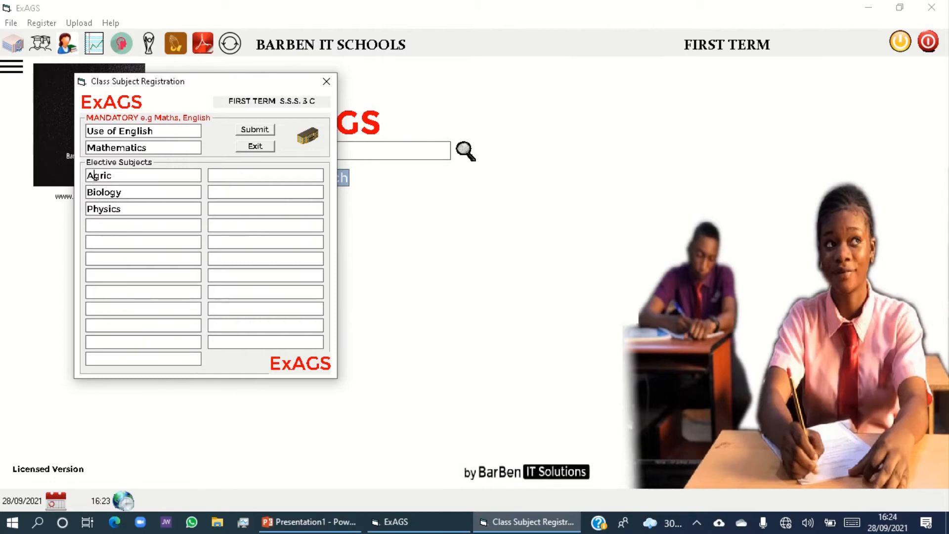
Add Geography as the fourth elective subject, correcting its spelling with the suggested word.
click(99, 226)
text(Geo)
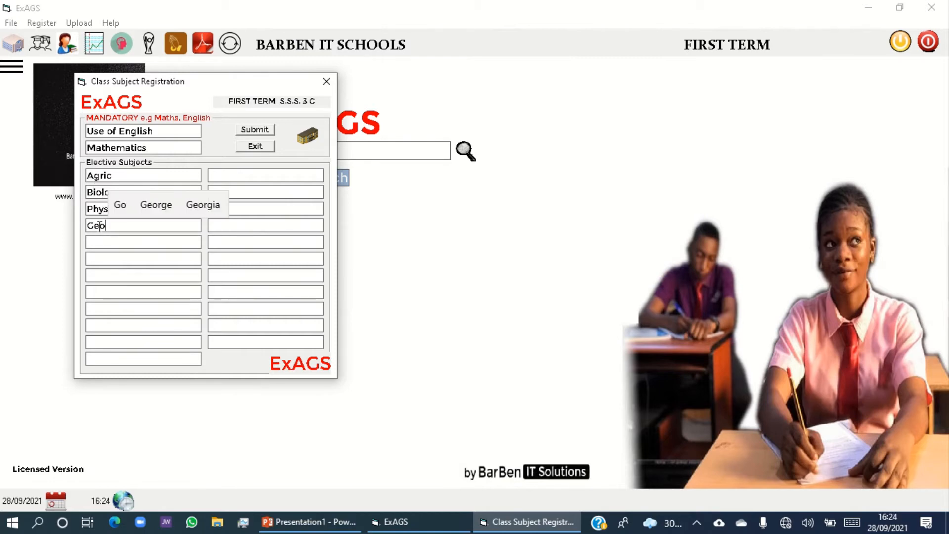
text(agraphy)
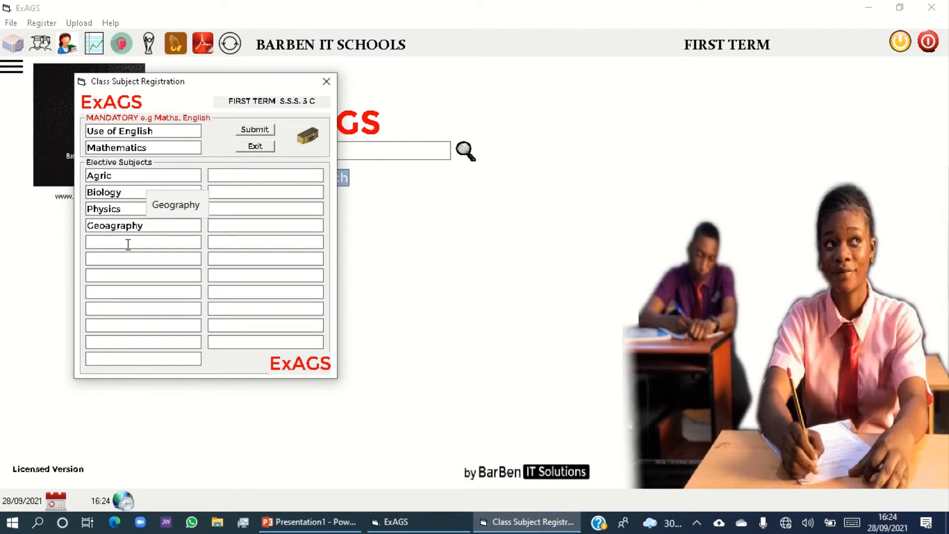
click(191, 203)
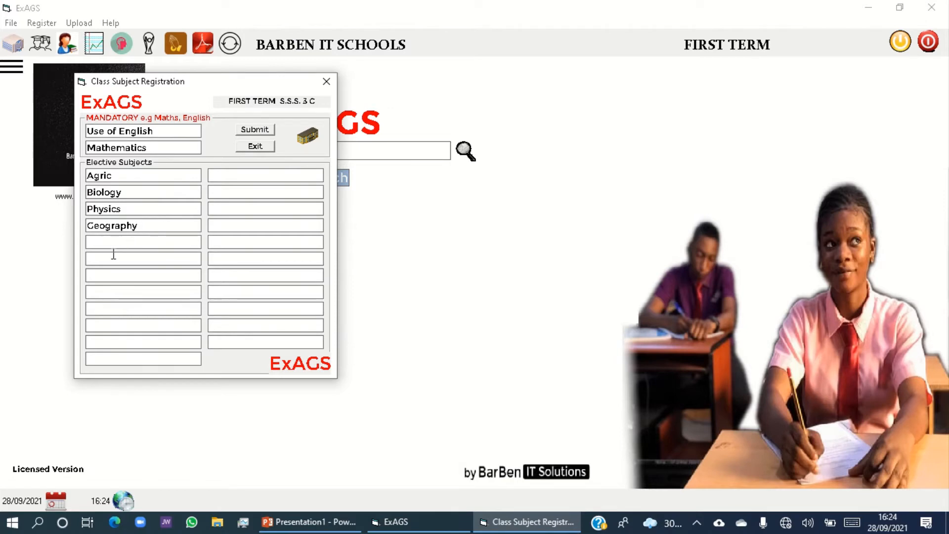
Add Computer and Government as the fifth and sixth elective subjects.
text(Computer)
click(126, 257)
text(Govern)
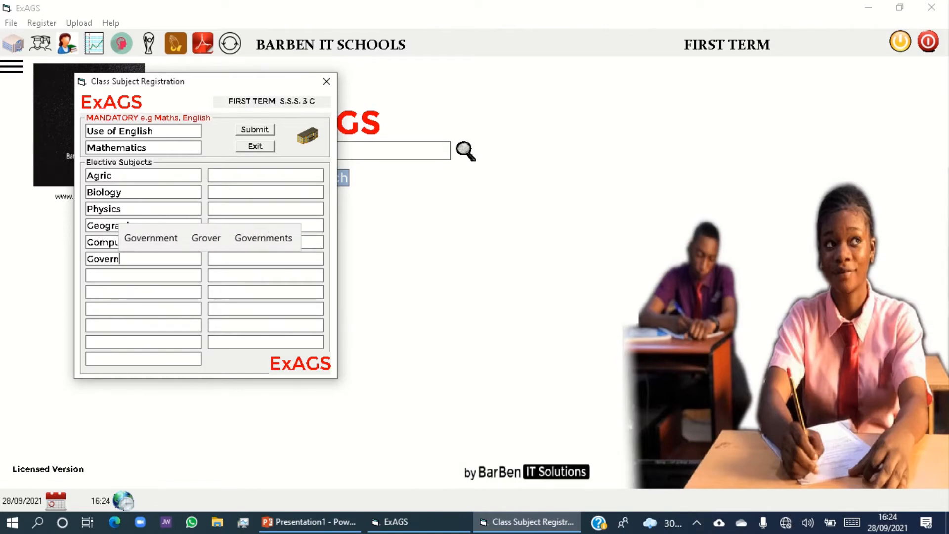
text(ment)
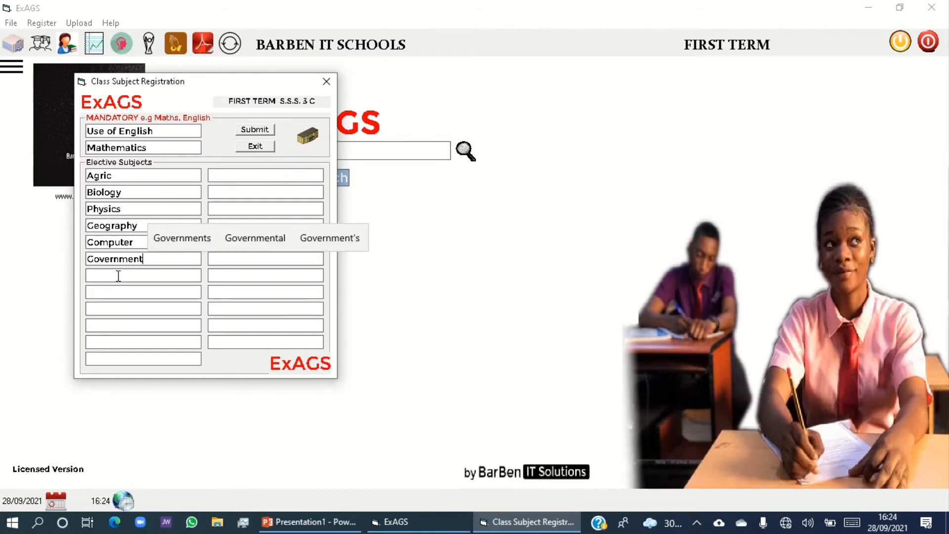
Enter Data Processing as the seventh elective subject.
click(119, 275)
text(Ad)
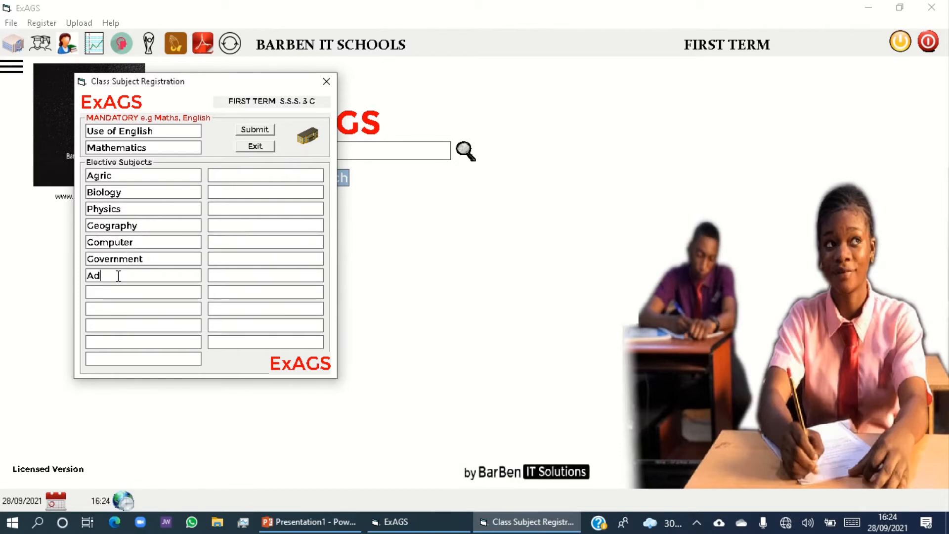
key(BackSpace)
key(BackSpace)
text(Das)
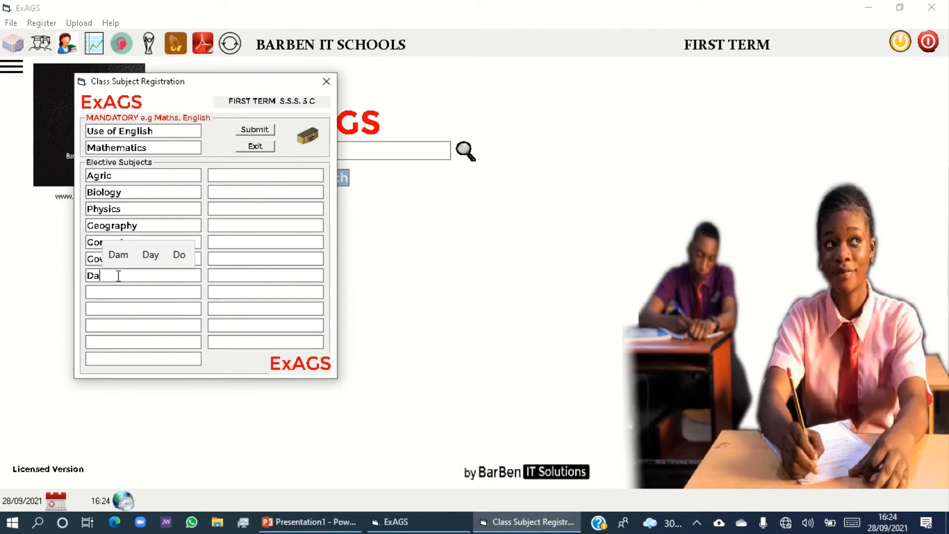
key(BackSpace)
text(ta)
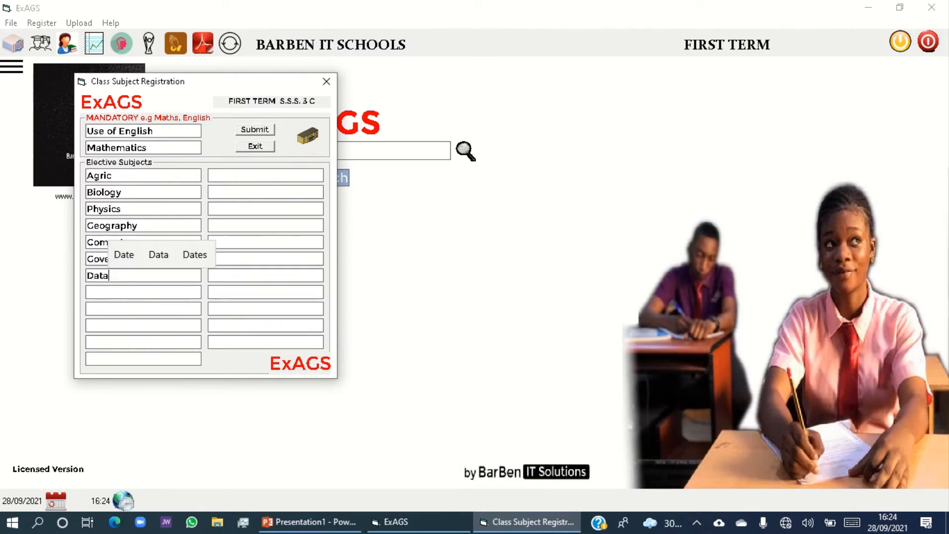
text( Proce)
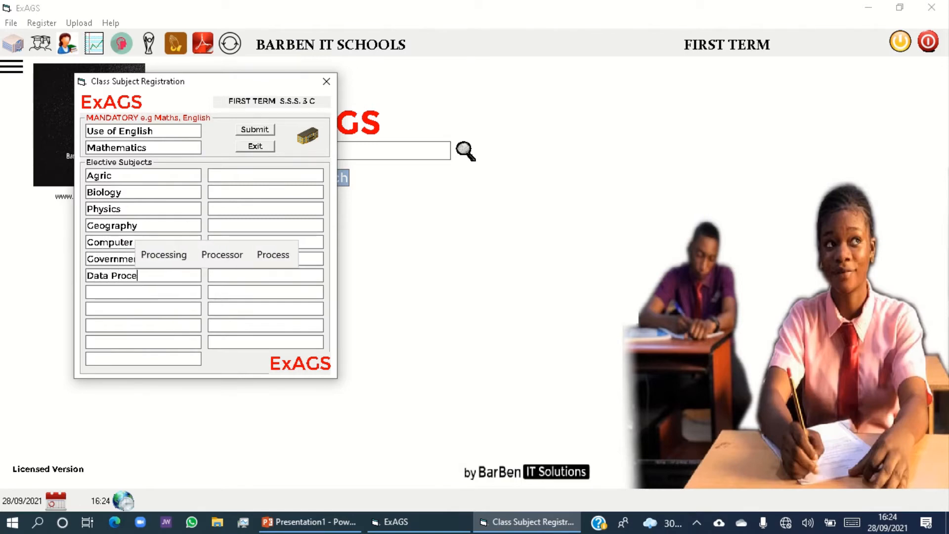
text(ssing)
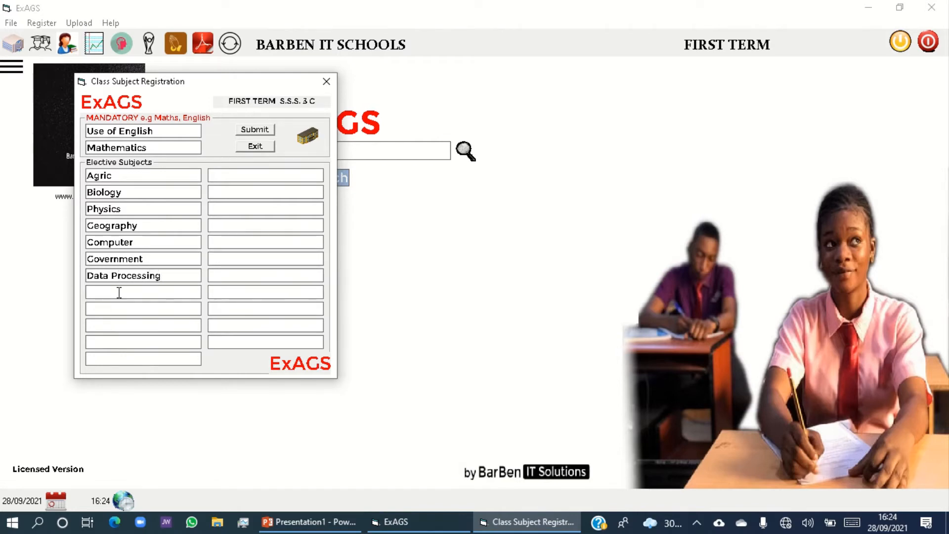
Enter Animal Husbandry as the eighth elective subject.
click(119, 292)
text(Animal)
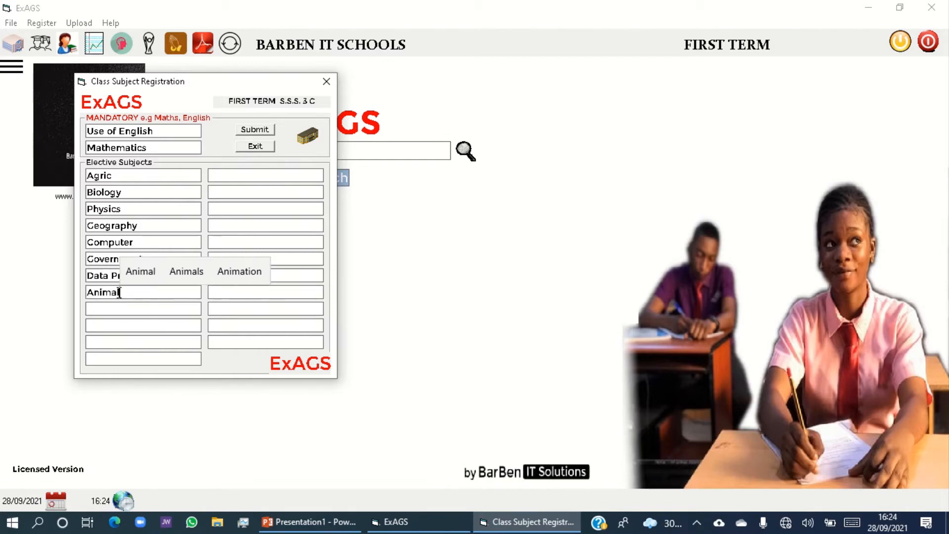
text( Hus)
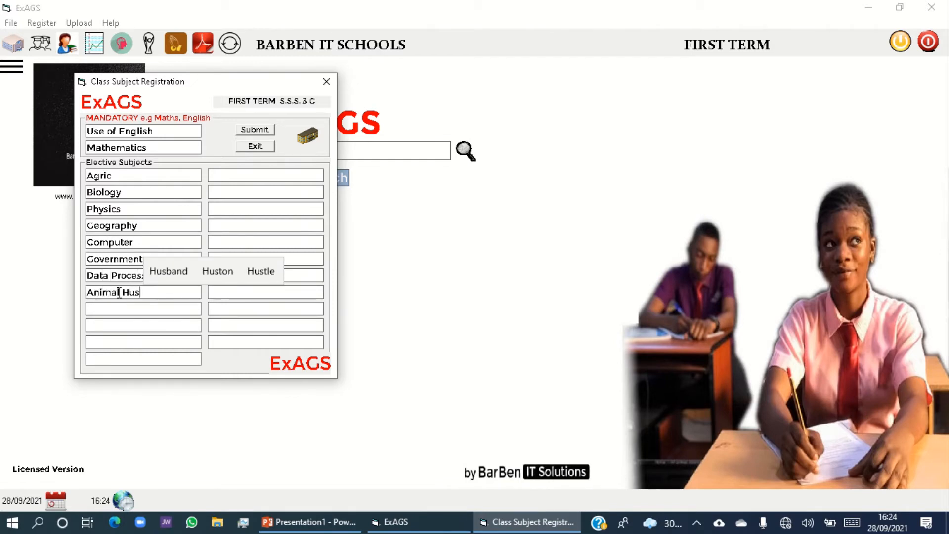
click(176, 273)
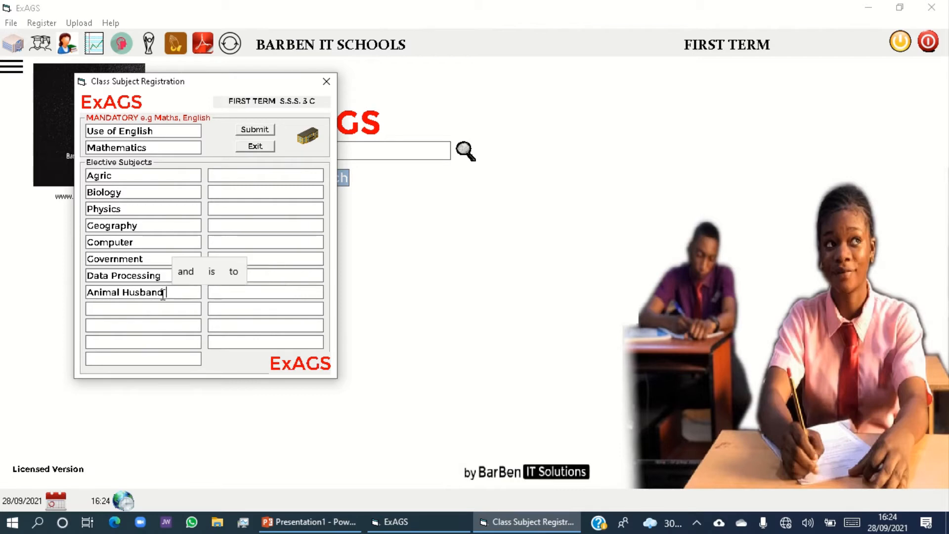
text(ry)
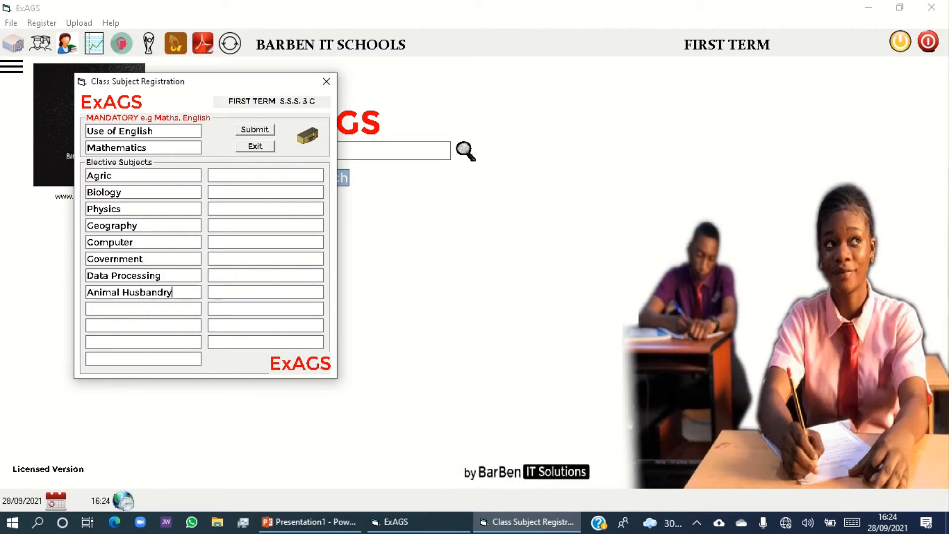
Submit the class subjects for S.S.S. 3 C, acknowledge the confirmation and close the subject registration.
click(265, 135)
click(256, 129)
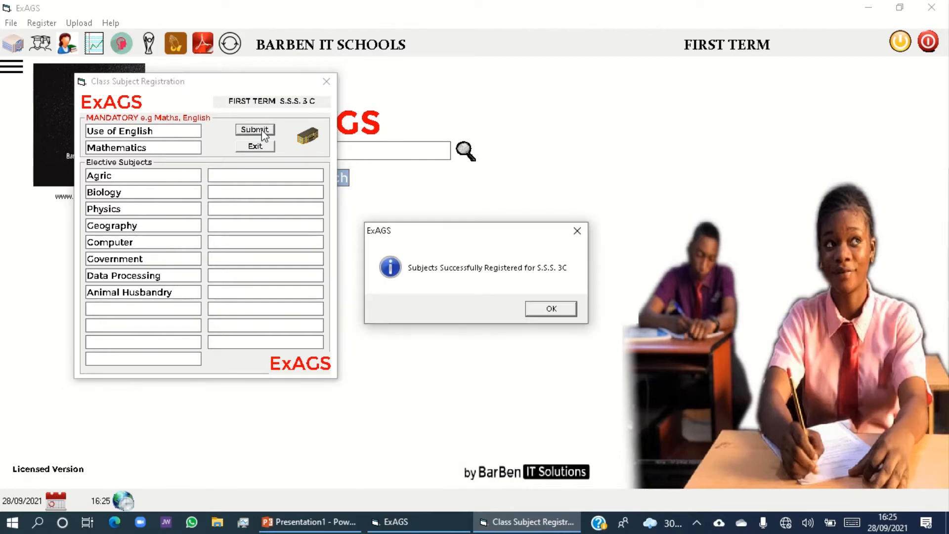
click(549, 309)
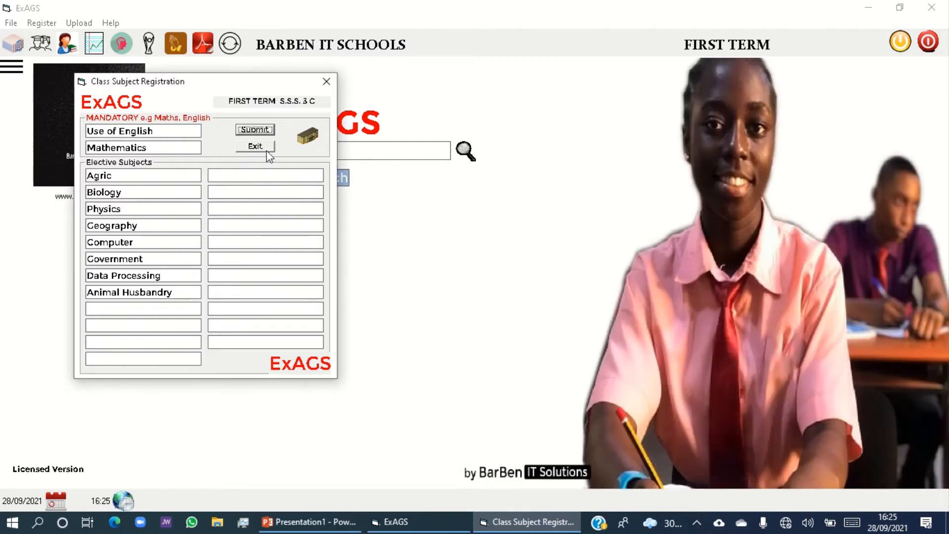
click(256, 147)
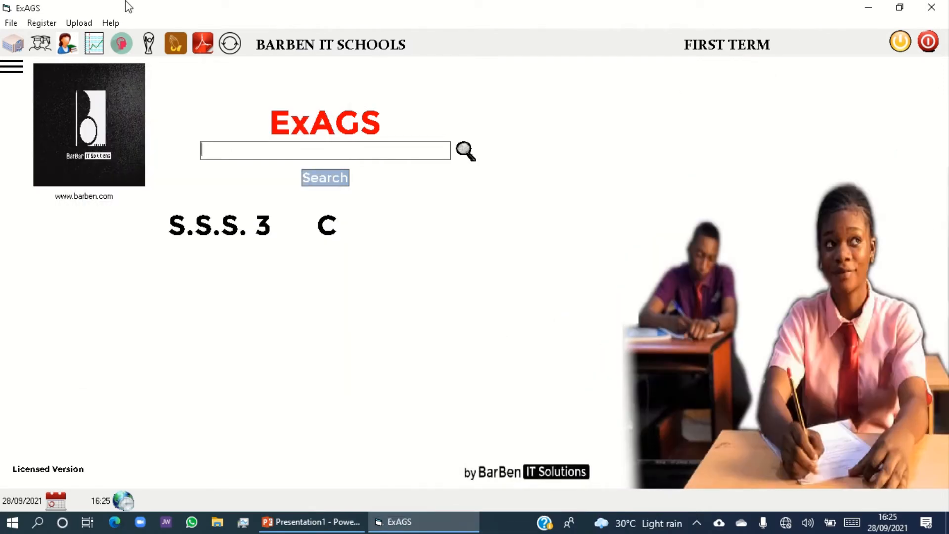
Open the student registration and enter the first candidate's full name.
click(41, 23)
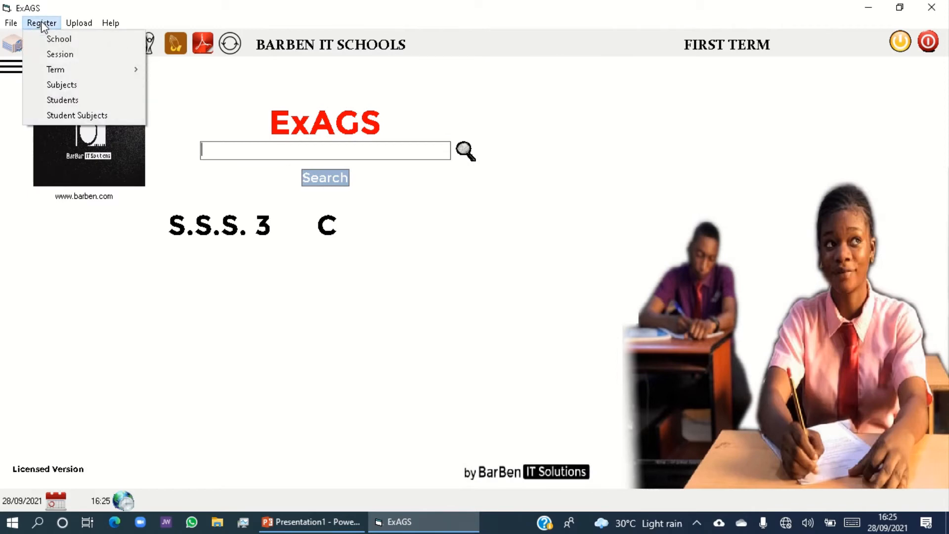
click(58, 101)
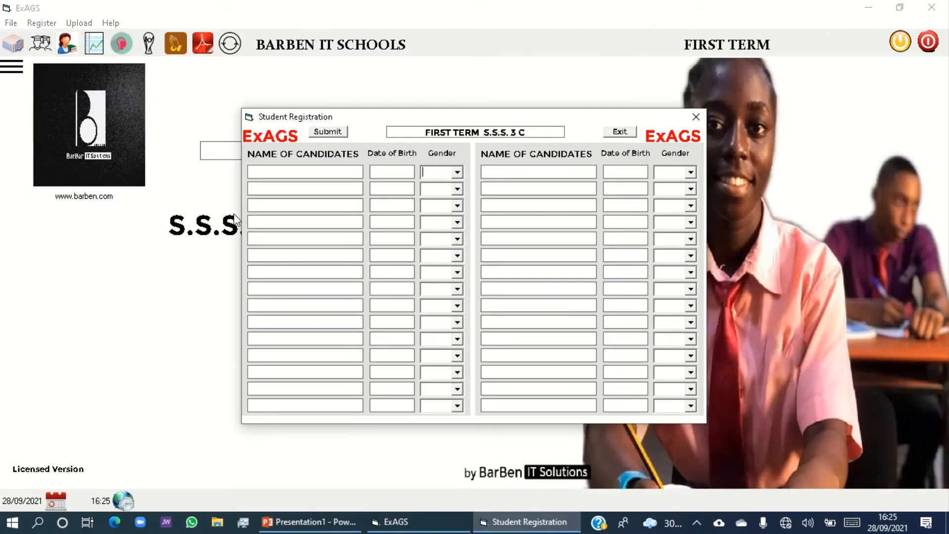
click(299, 173)
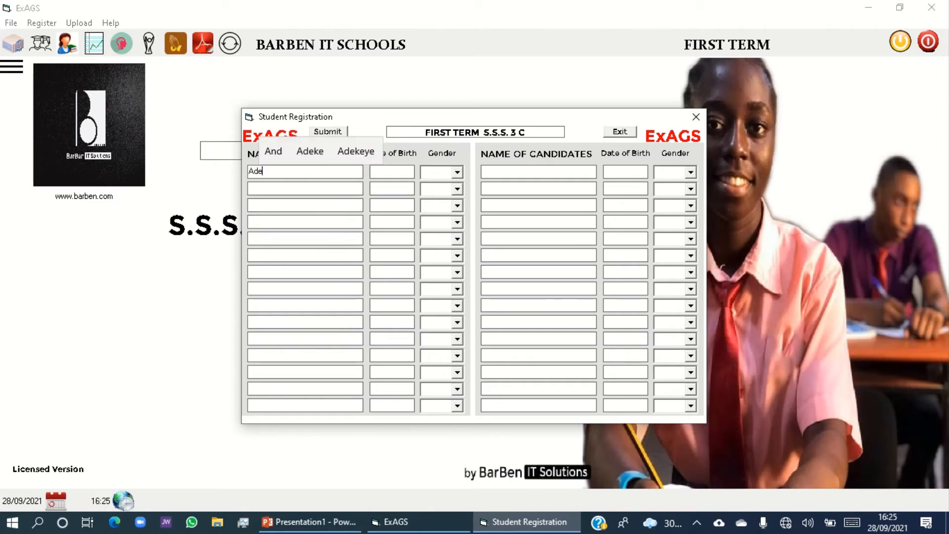
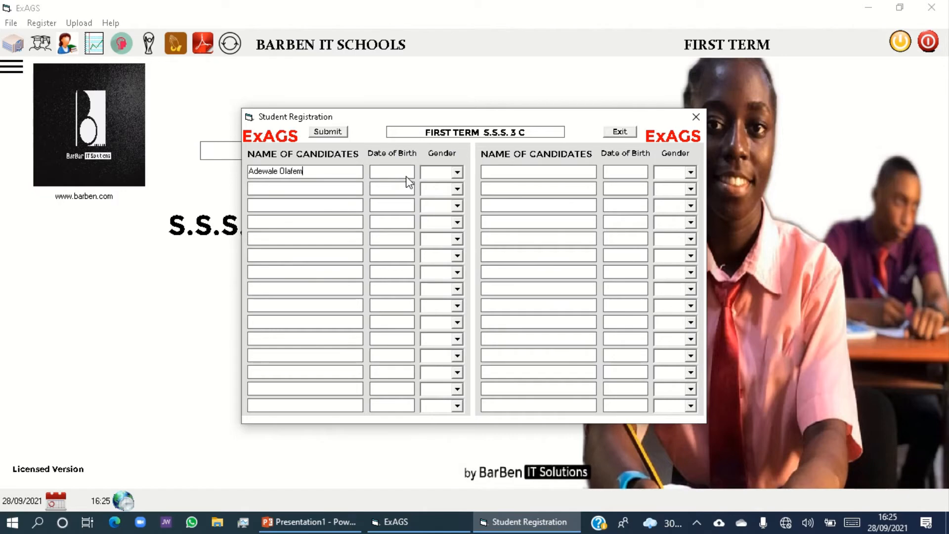
Pick the first candidate's date of birth from the calendar and set the gender to Female.
click(394, 172)
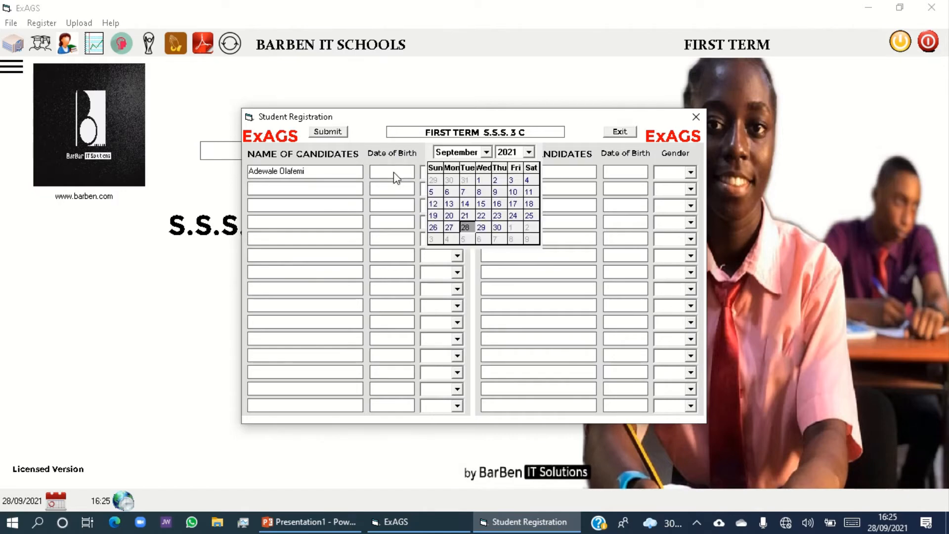
click(528, 152)
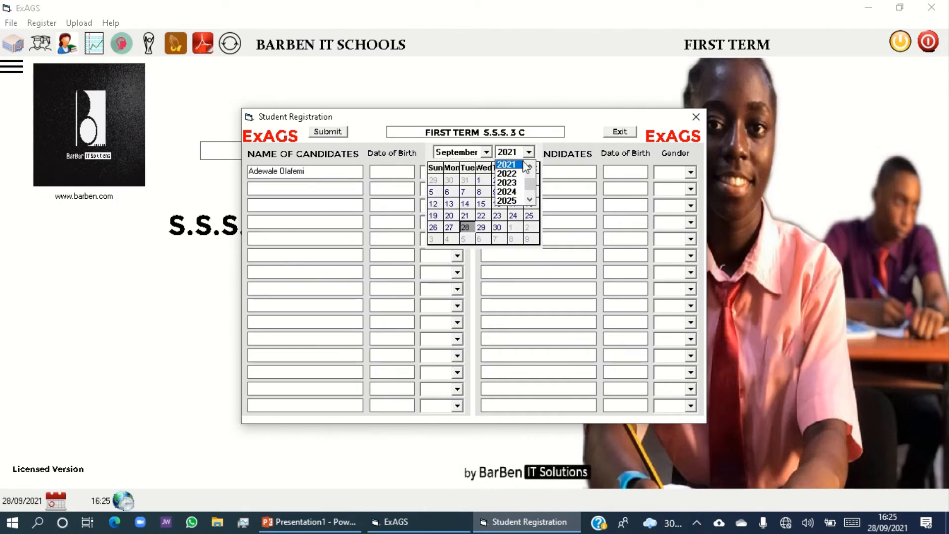
scroll(515, 168, up, 2)
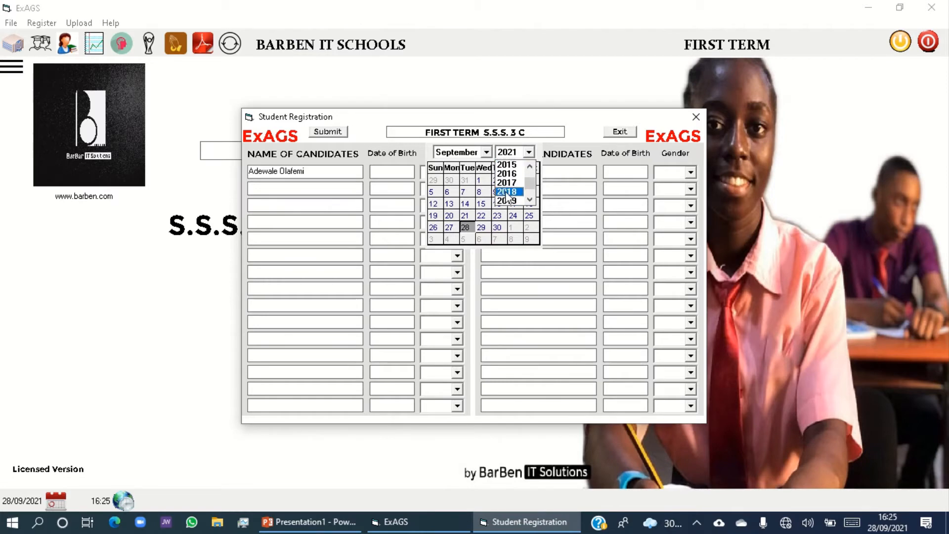
click(507, 182)
click(448, 191)
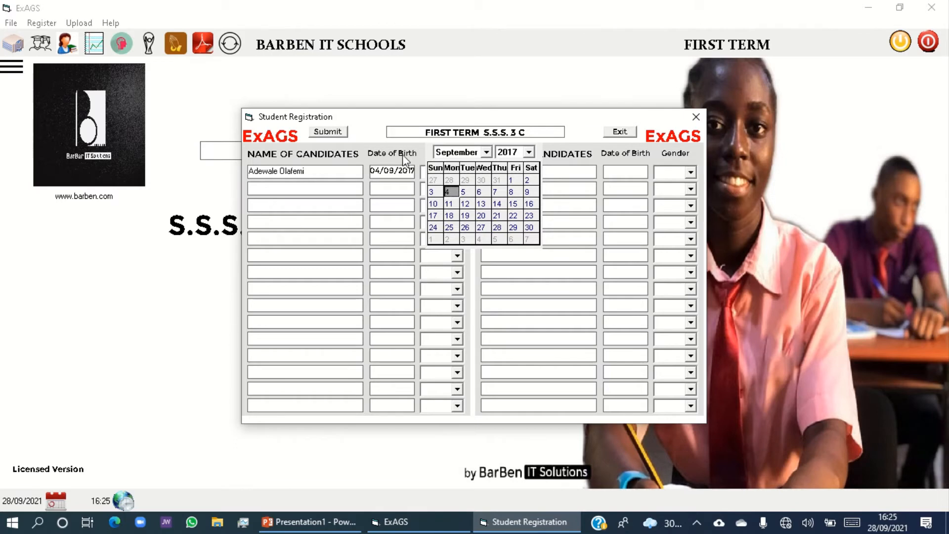
key(Tab)
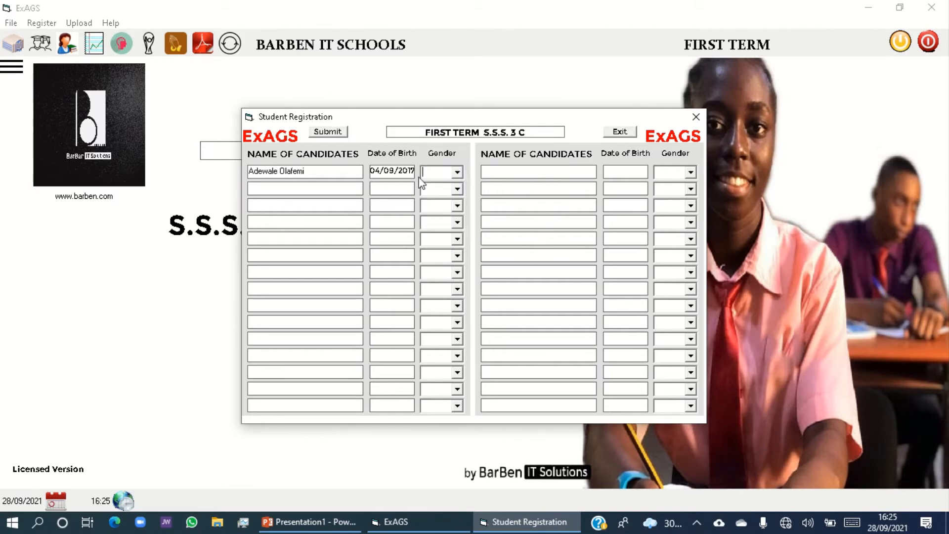
click(458, 173)
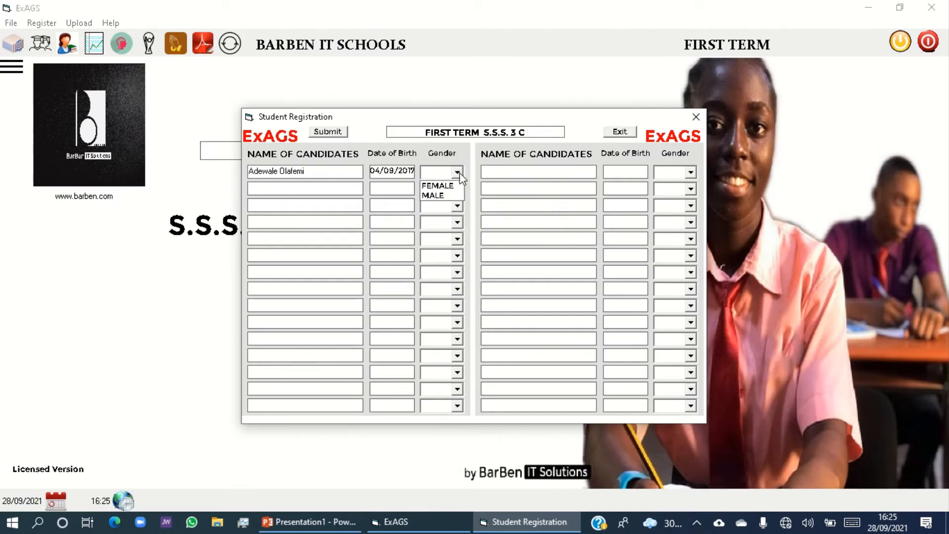
click(433, 189)
Enter the second candidate's full name in the student registration.
click(310, 189)
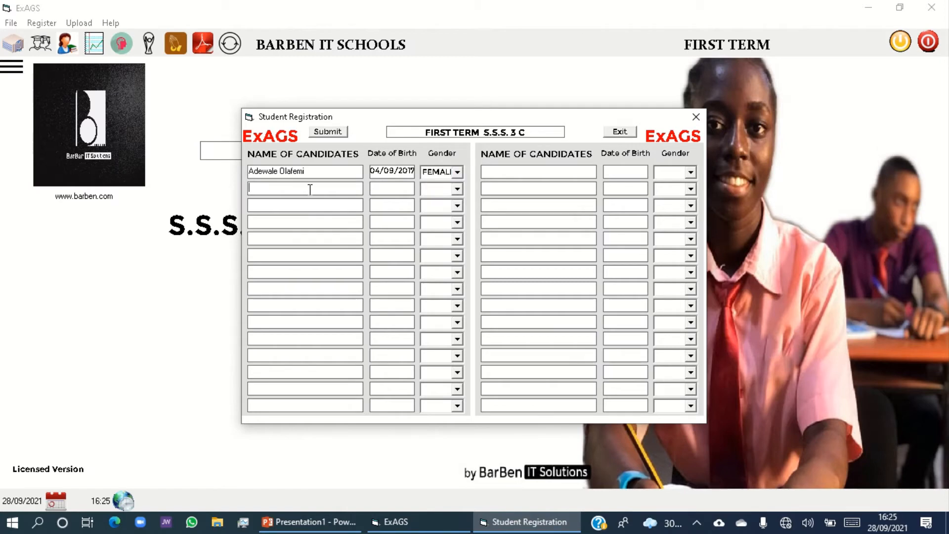
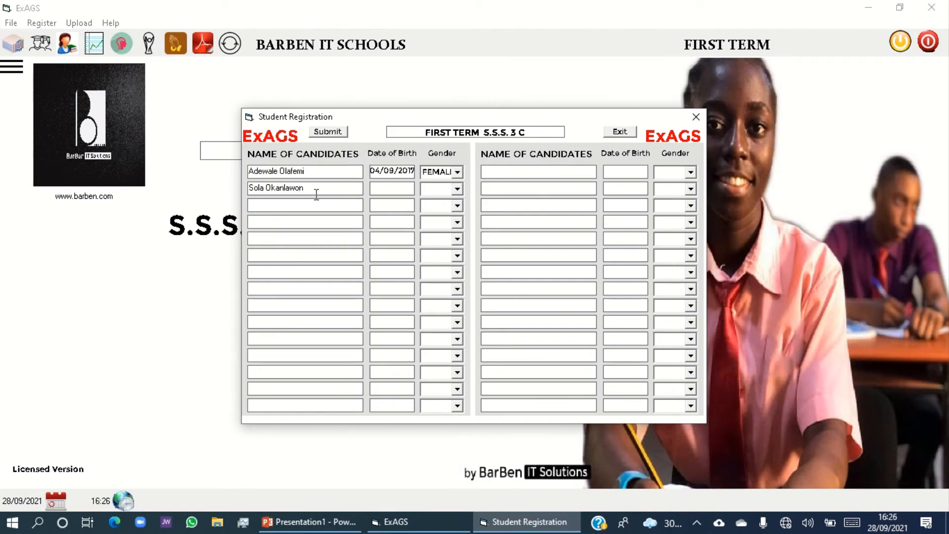
Pick the second candidate's date of birth from the calendar and set the gender to Male.
click(400, 186)
click(434, 193)
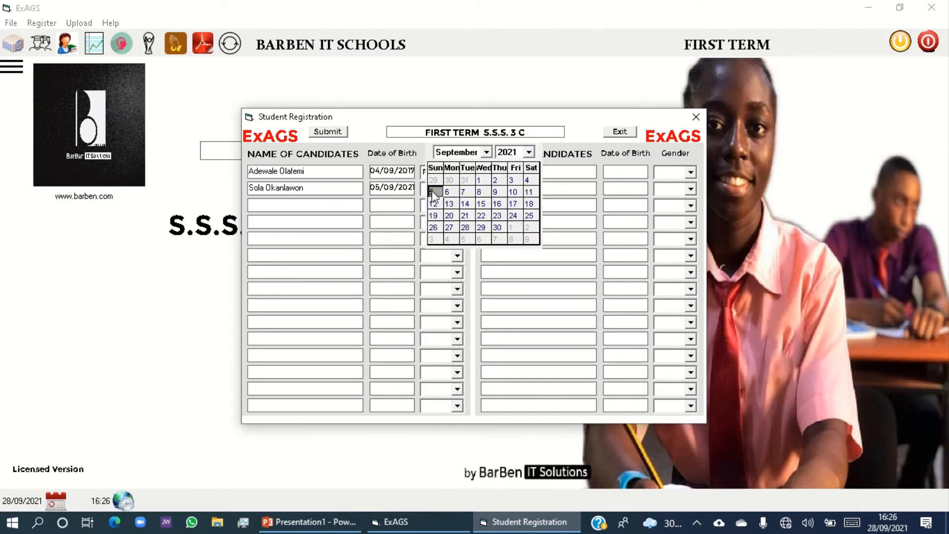
click(425, 200)
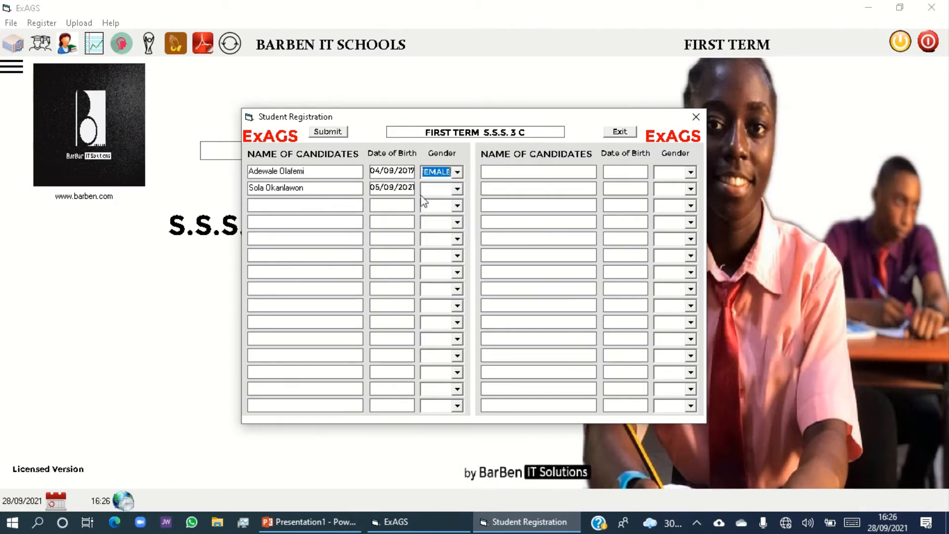
click(456, 189)
click(433, 211)
Enter the third candidate's full name in the student registration.
click(329, 205)
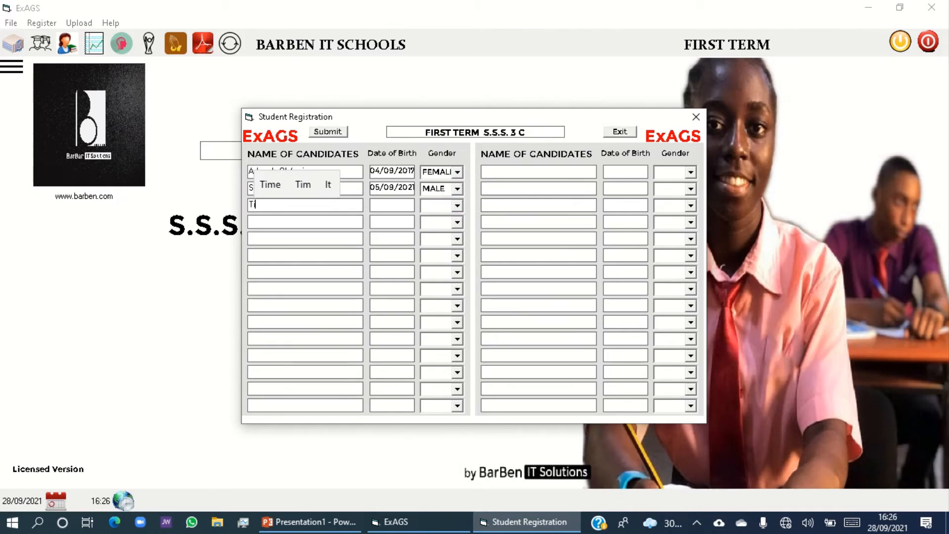
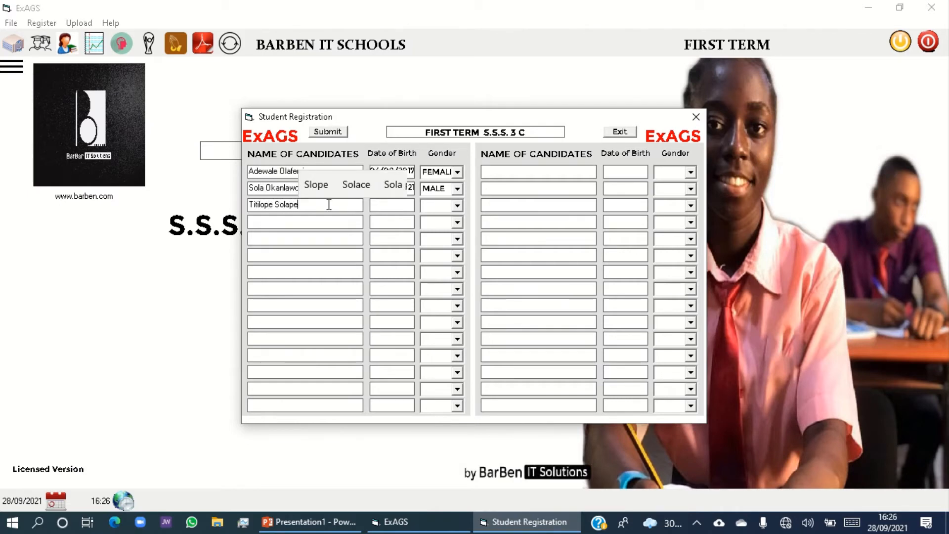
Pick the third candidate's date of birth from the calendar and set the gender to Male.
click(389, 206)
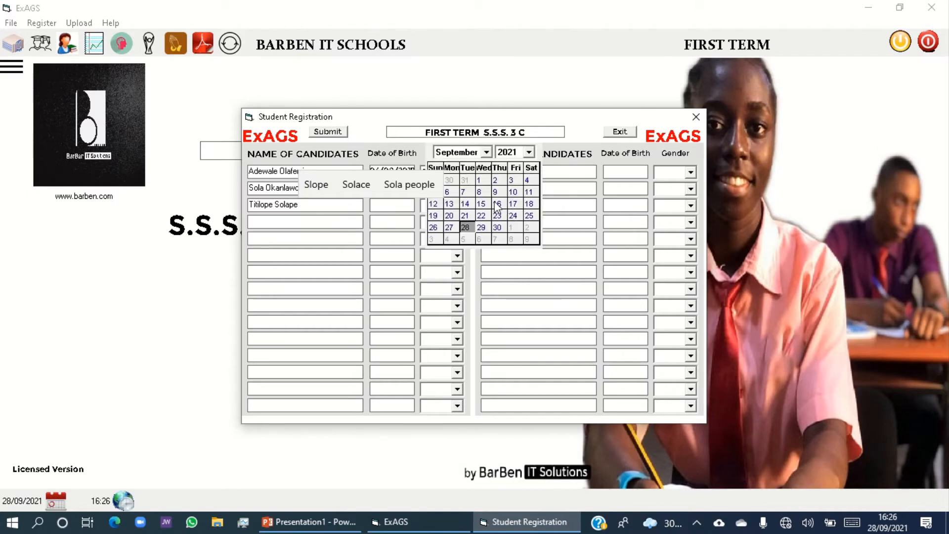
click(498, 205)
click(366, 208)
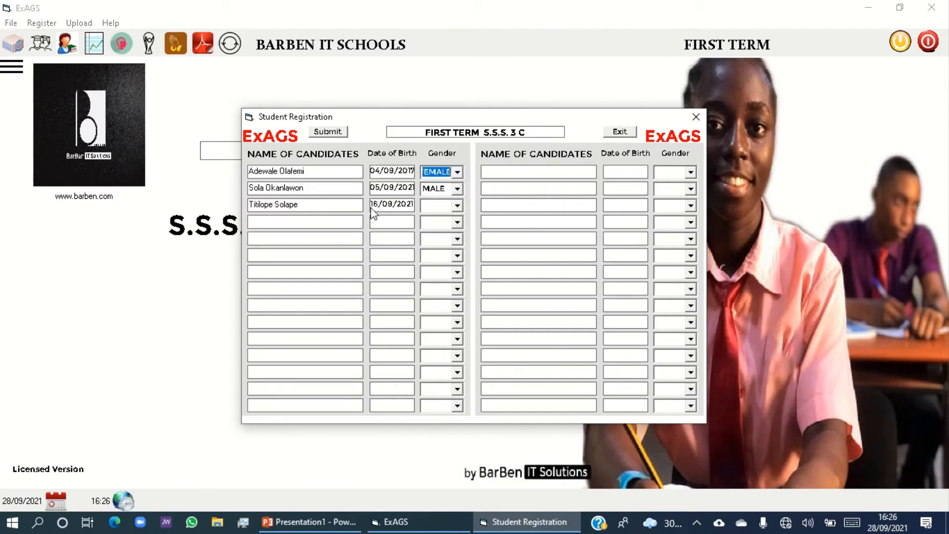
click(456, 205)
click(433, 230)
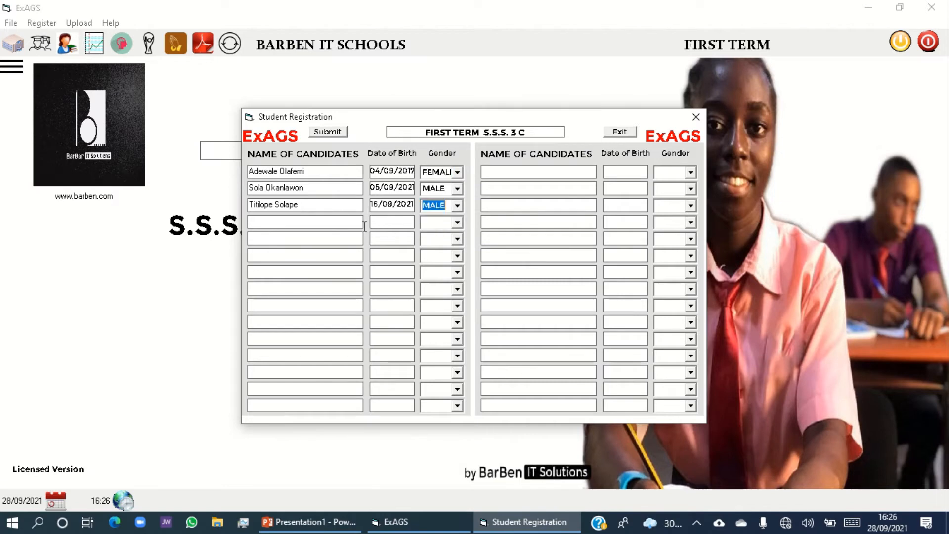
Enter the fourth candidate's full name in the student registration.
click(349, 224)
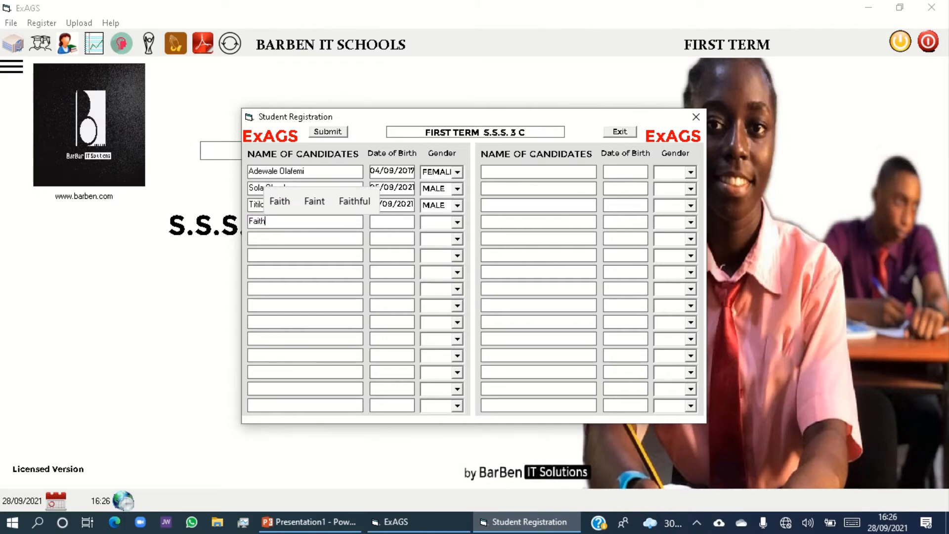
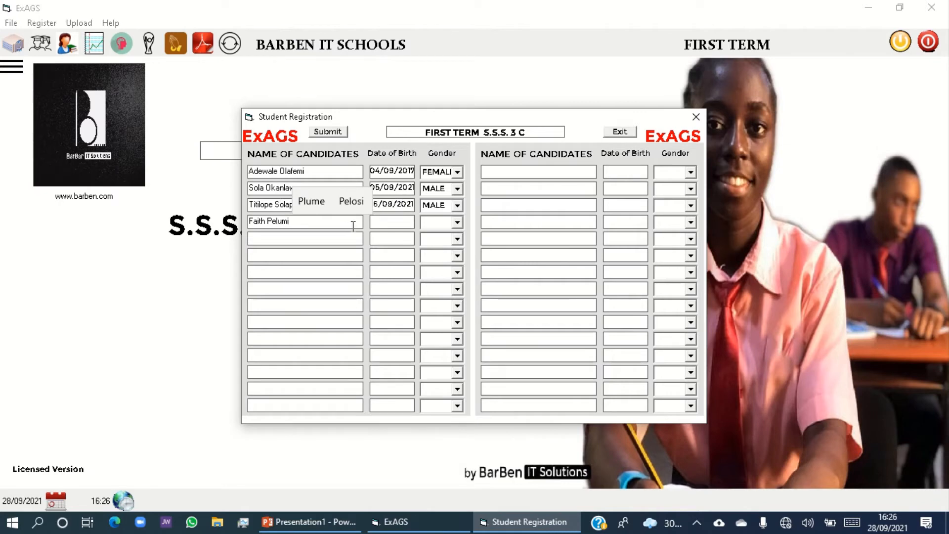
Pick the fourth candidate's date of birth from the calendar and set the gender to Female.
click(395, 225)
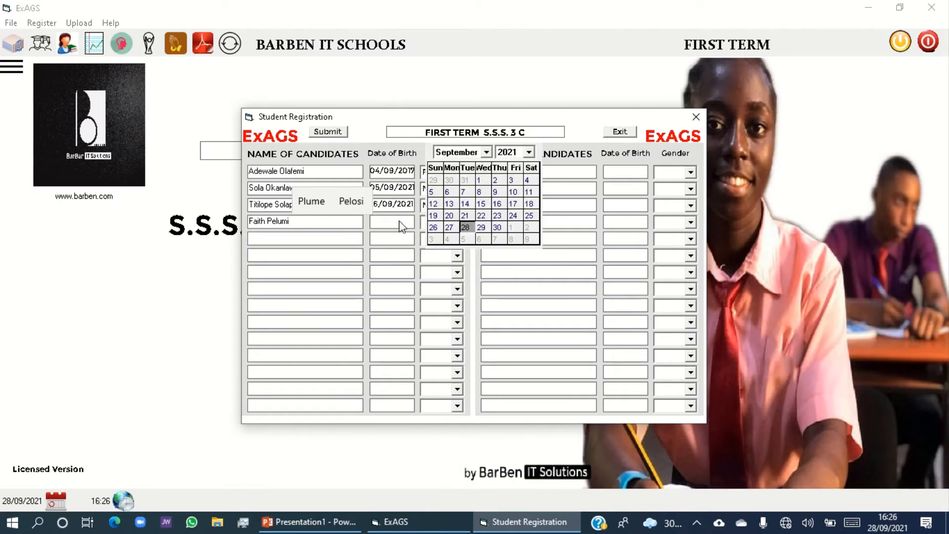
click(480, 182)
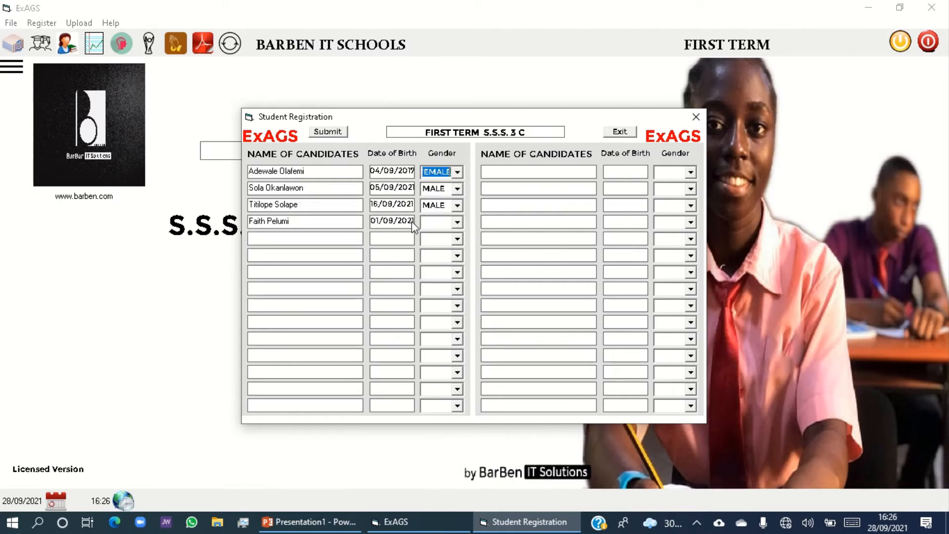
click(460, 222)
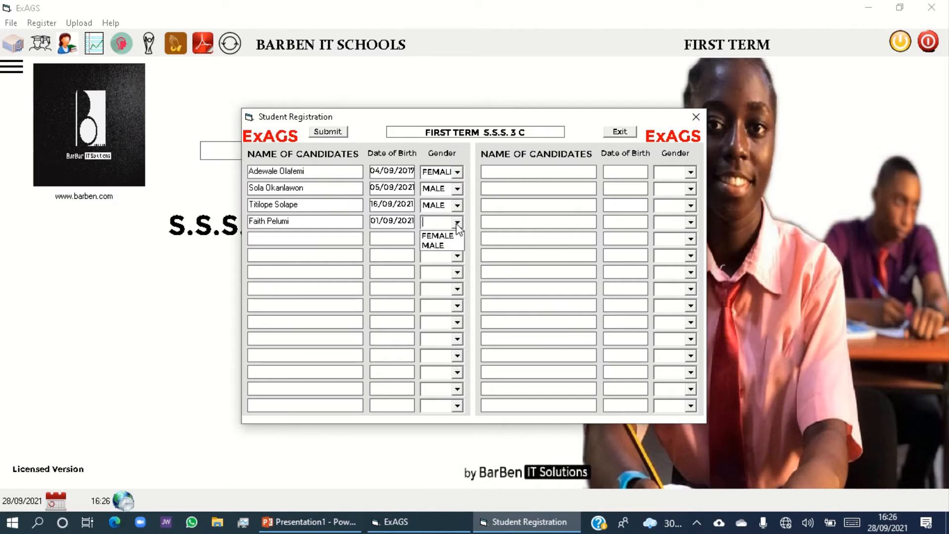
click(431, 237)
Enter the fifth candidate's full name in the student registration.
click(330, 240)
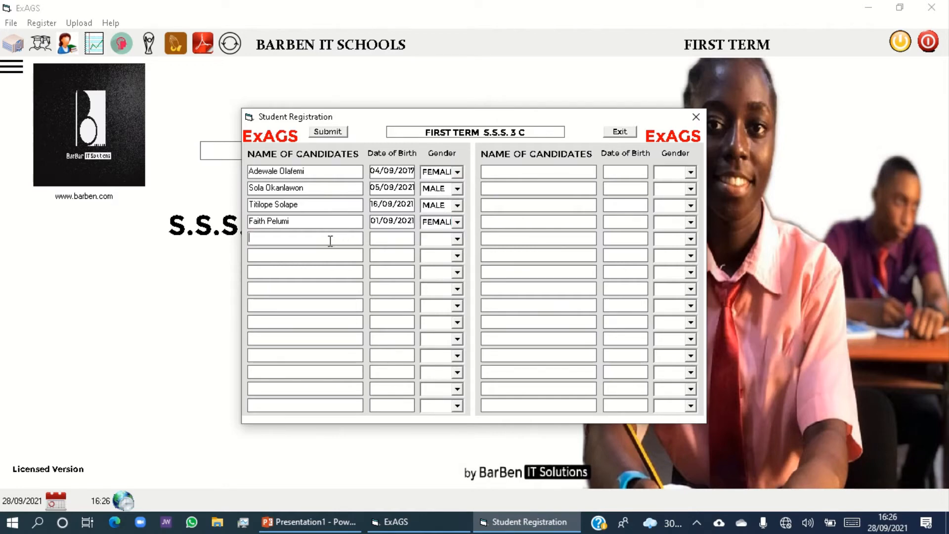
text(Kenny)
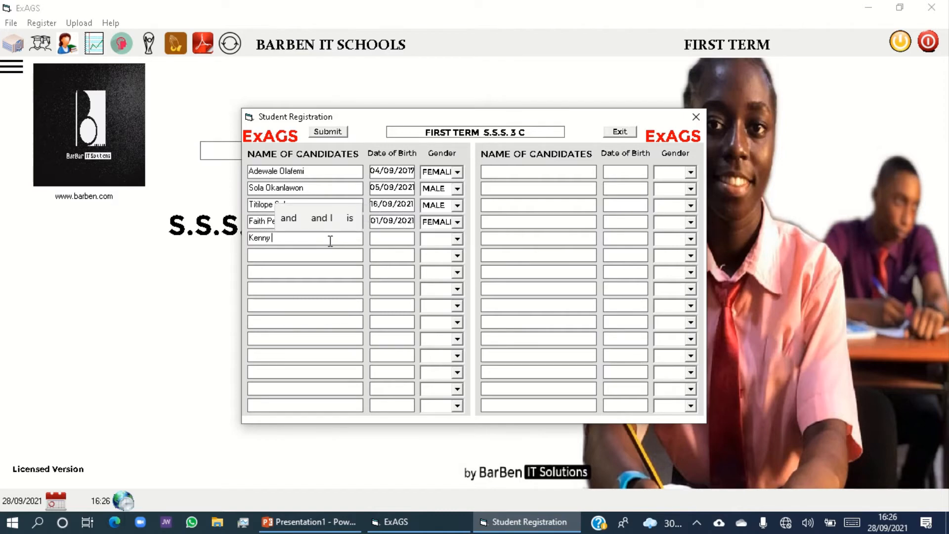
text( Dagl)
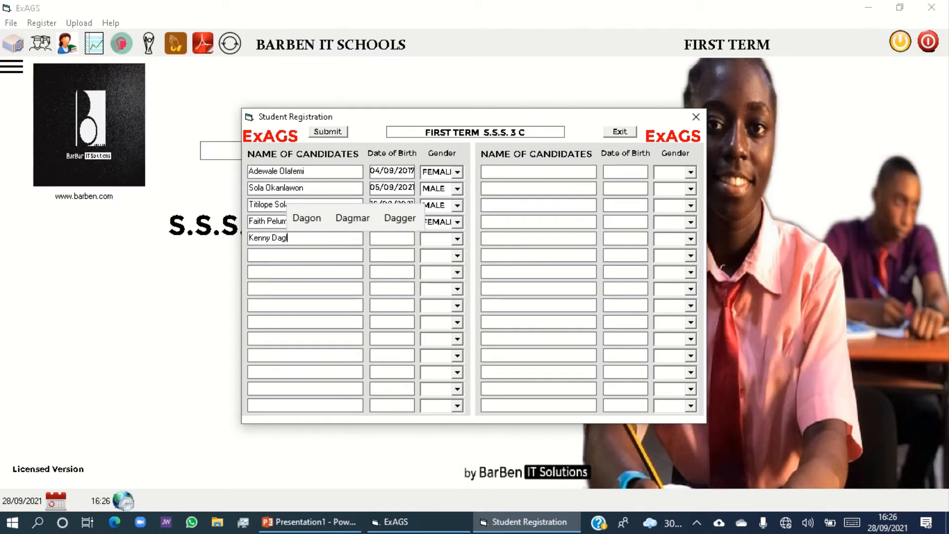
text(ish)
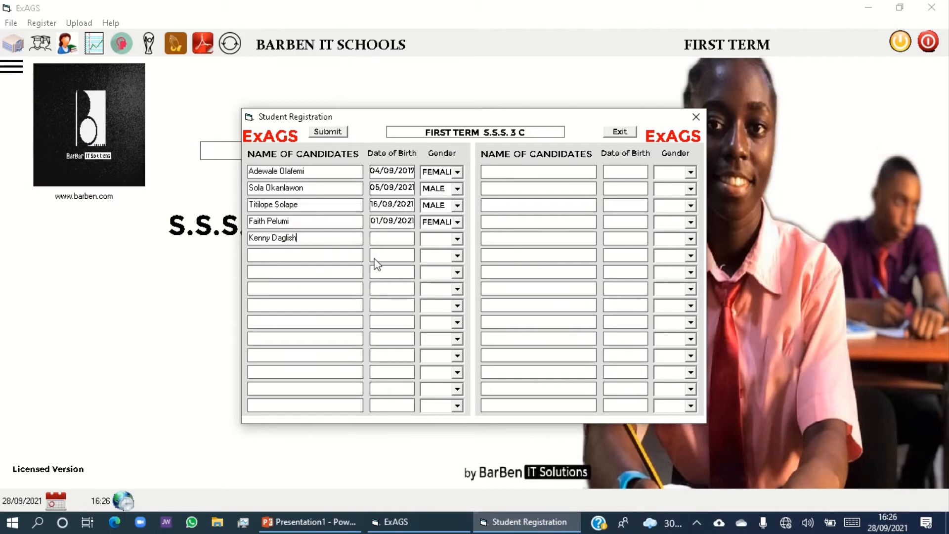
Pick the fifth candidate's birth year and day from the calendar and set the gender to Female.
click(398, 241)
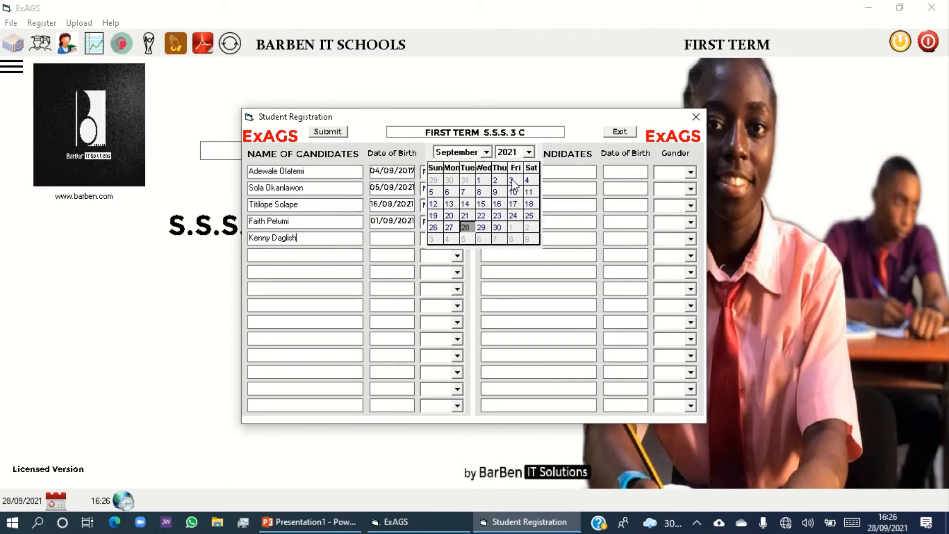
click(529, 156)
scroll(509, 185, up, 6)
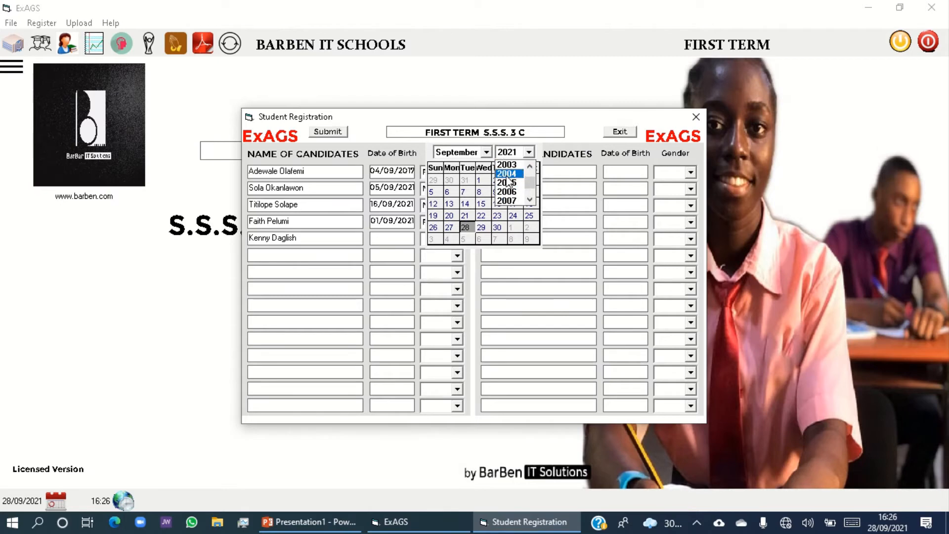
click(510, 182)
click(471, 205)
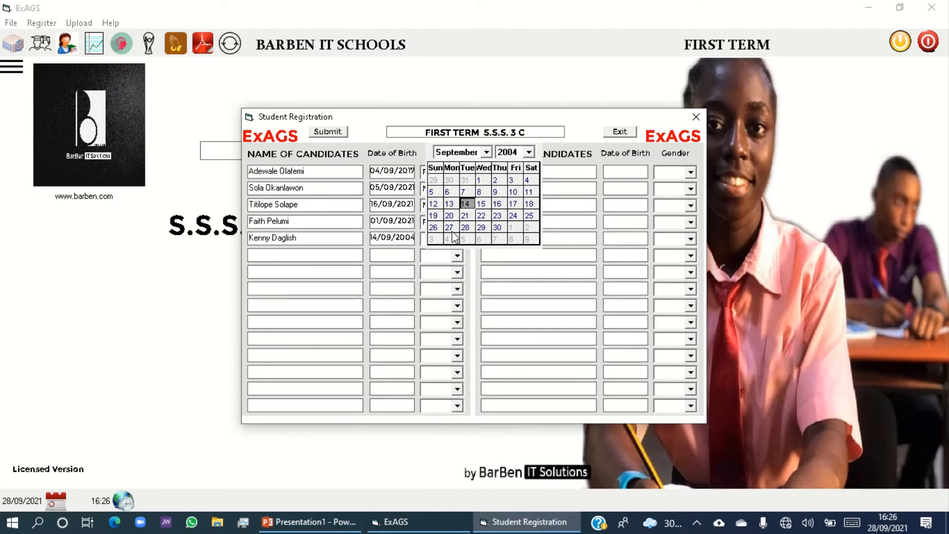
click(419, 241)
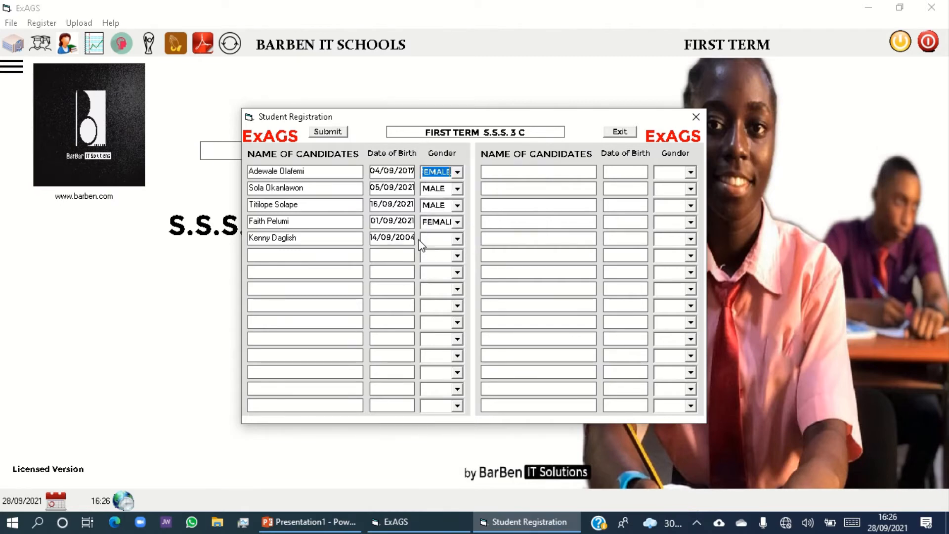
click(458, 241)
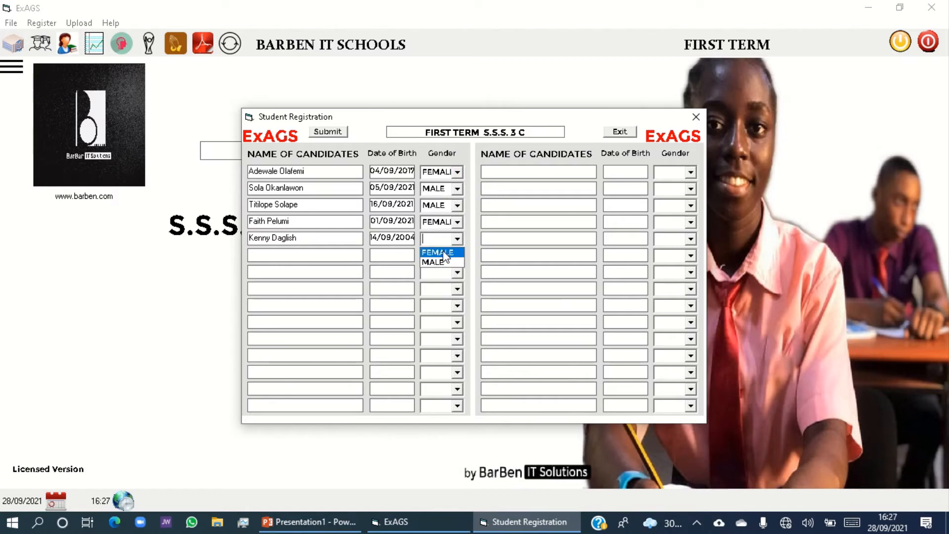
click(445, 250)
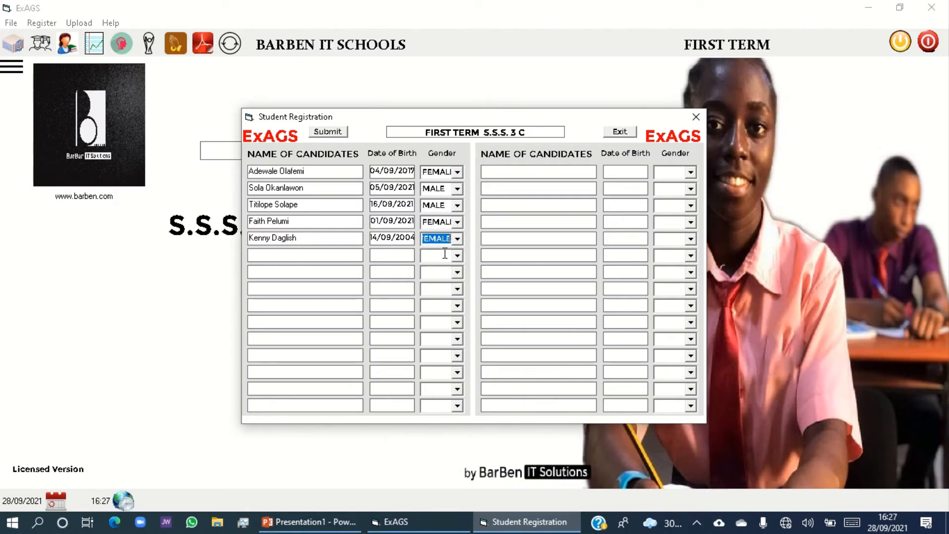
Submit the five candidates for S.S.S. 3 C, acknowledge the confirmation and close the student registration.
click(336, 135)
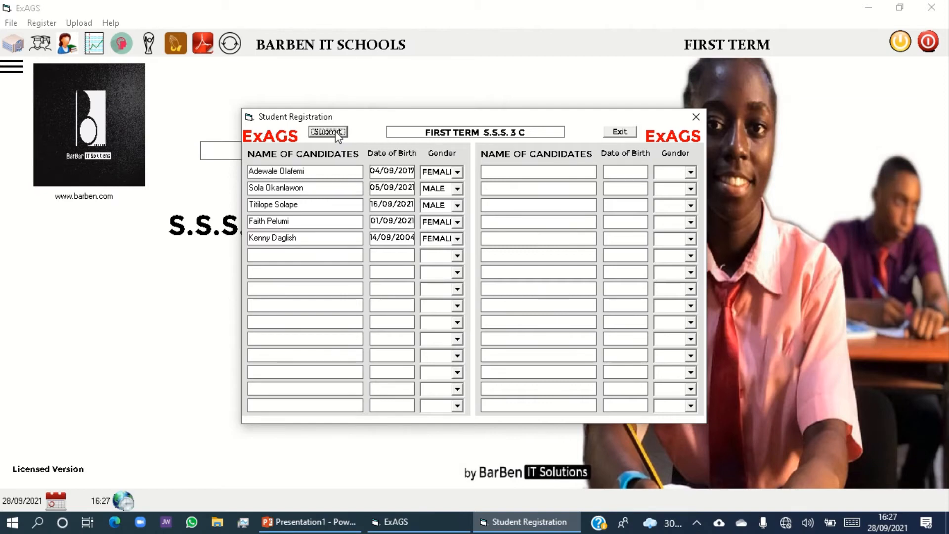
click(337, 133)
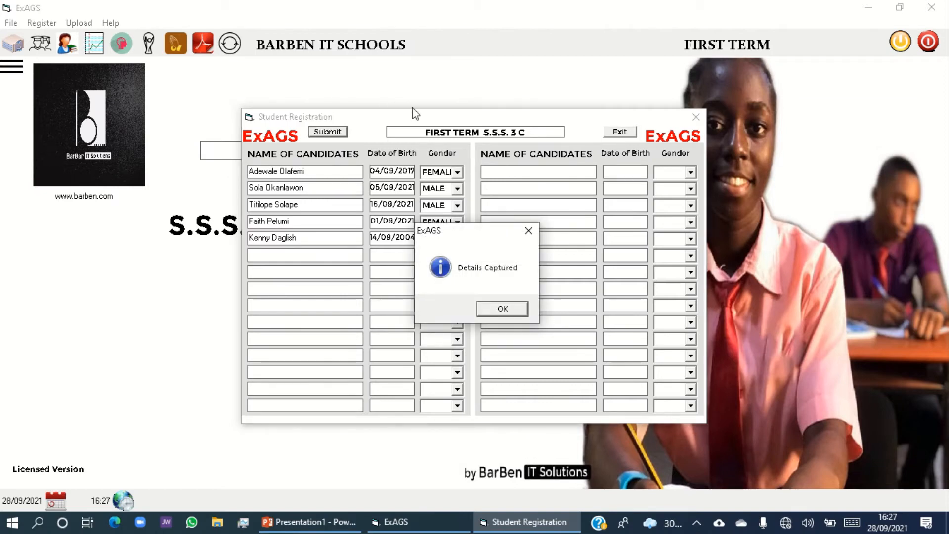
click(502, 309)
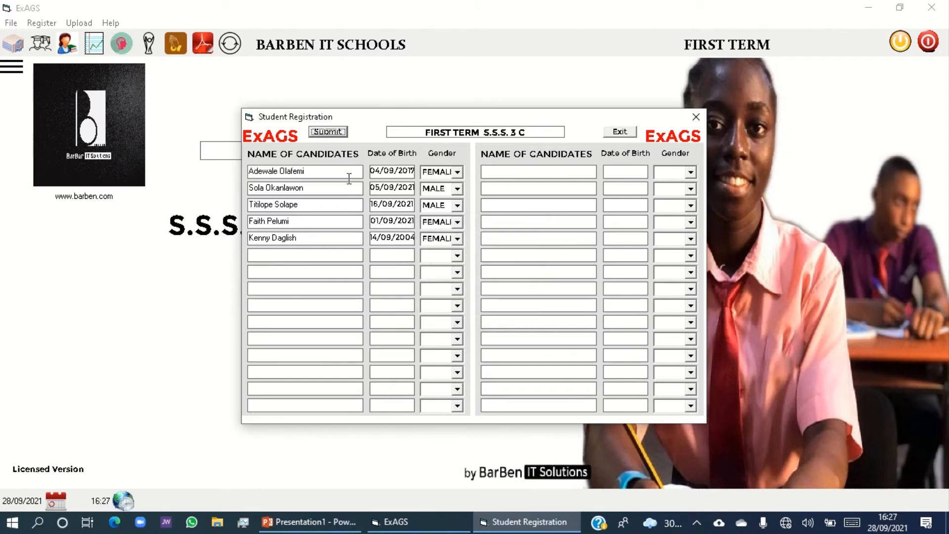
click(621, 132)
Open the student subject registration, choose the Subjects category and open the first listed student's subject form.
click(43, 23)
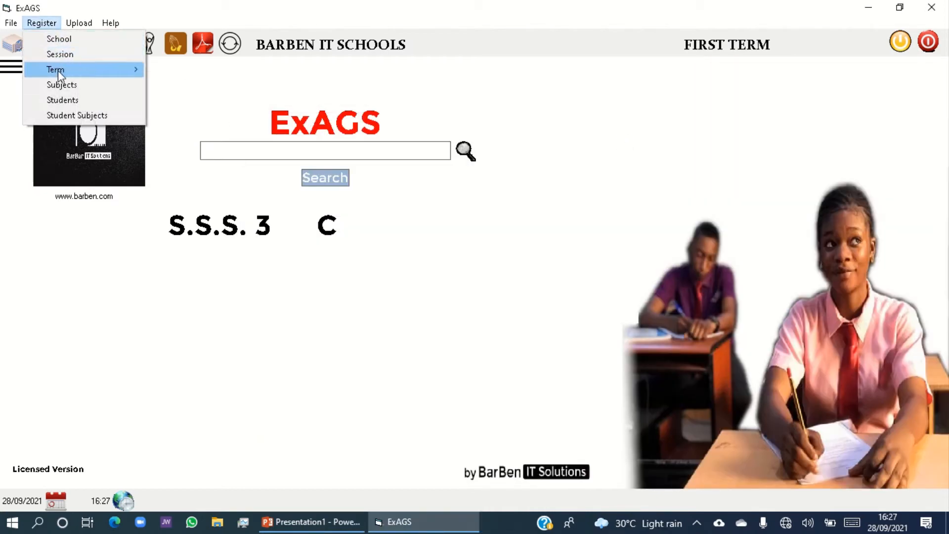
click(66, 117)
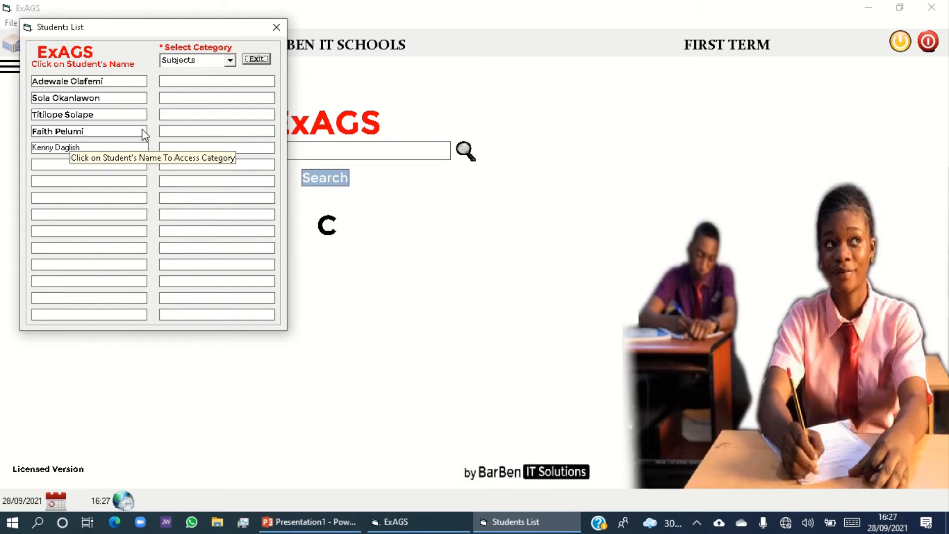
click(231, 61)
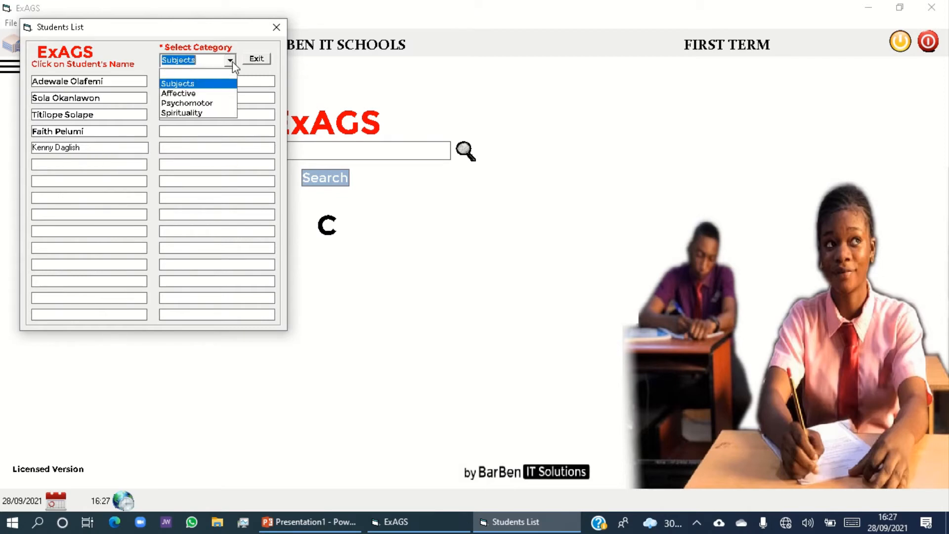
click(188, 84)
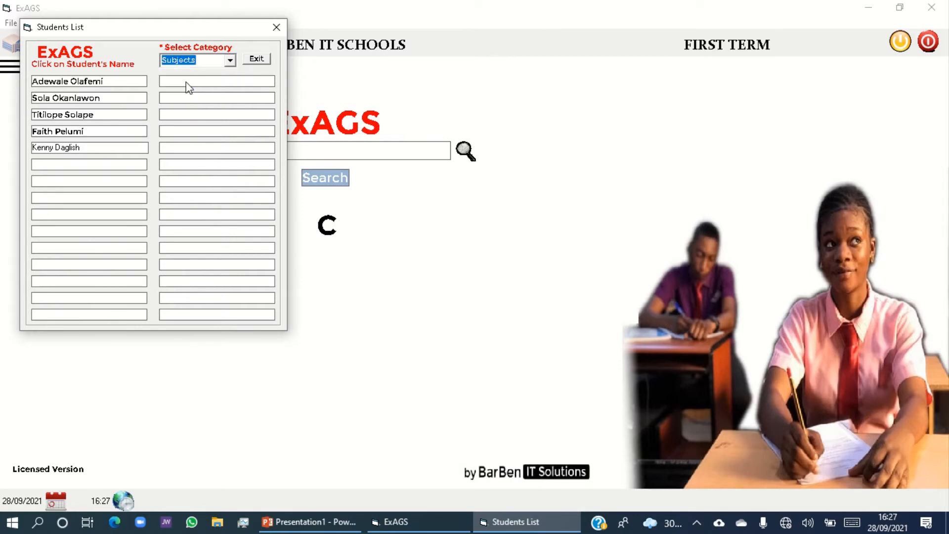
click(102, 83)
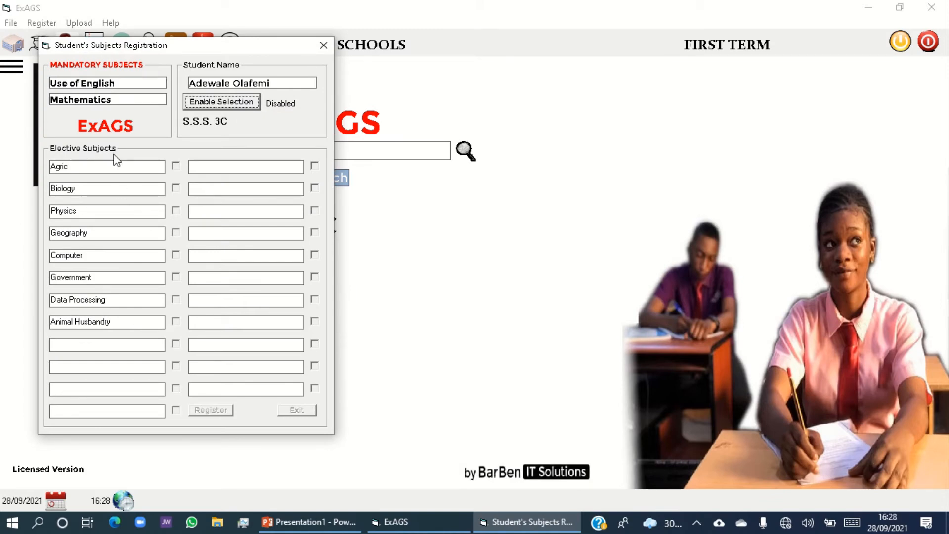
Enable selection for the first student, register Agric, Biology, Physics, Geography and Data Processing as electives, and close the form.
click(228, 105)
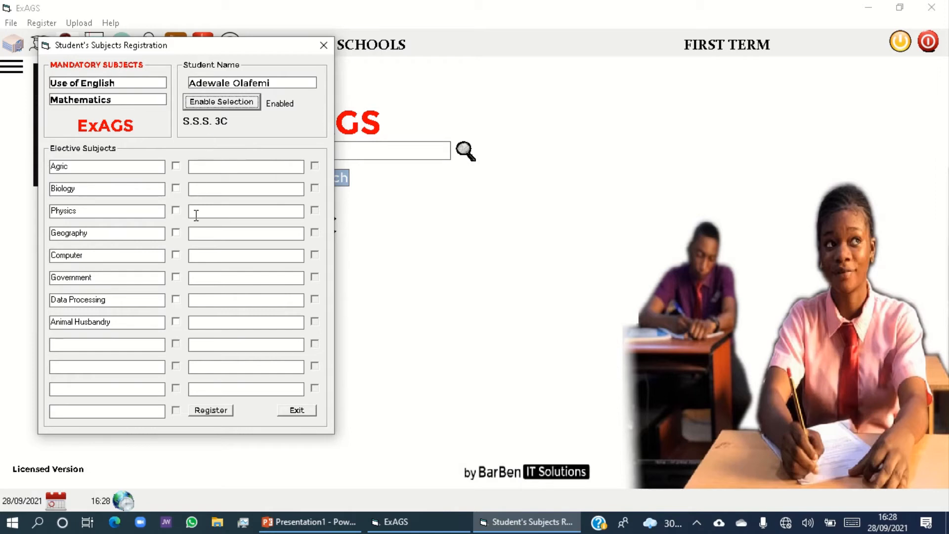
click(176, 166)
click(176, 189)
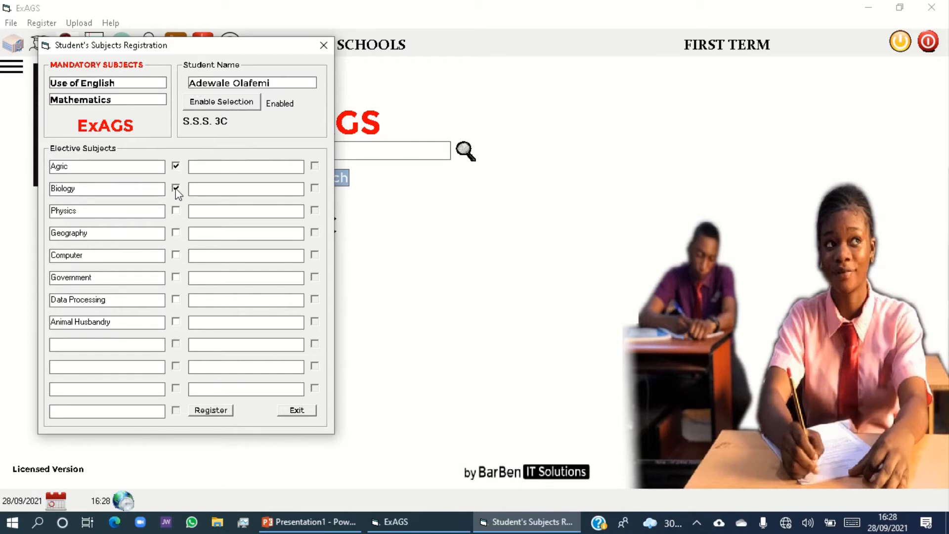
click(176, 233)
click(216, 413)
key(space)
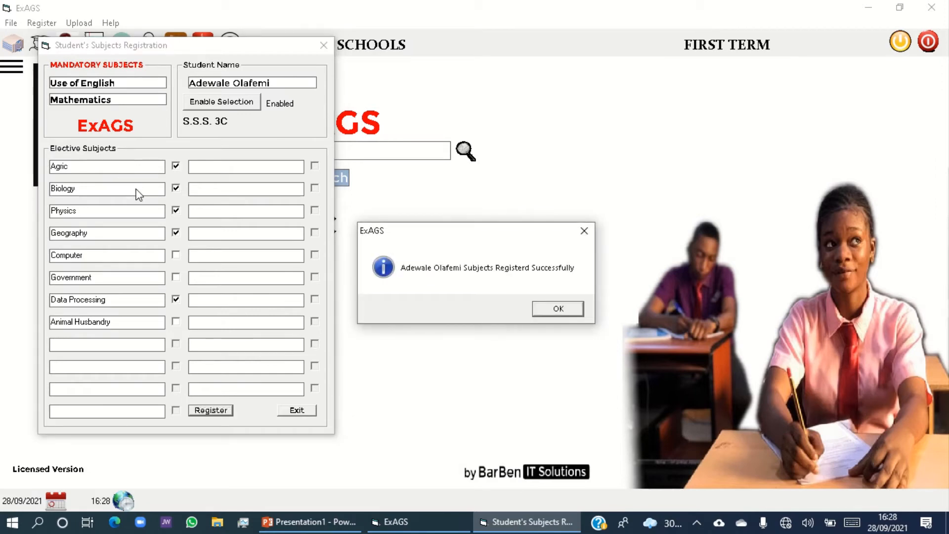
click(569, 310)
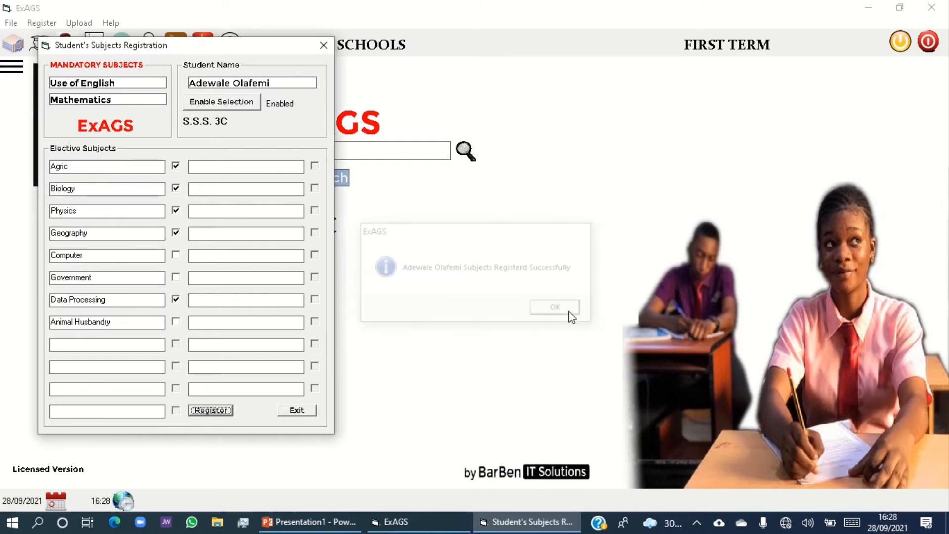
click(293, 414)
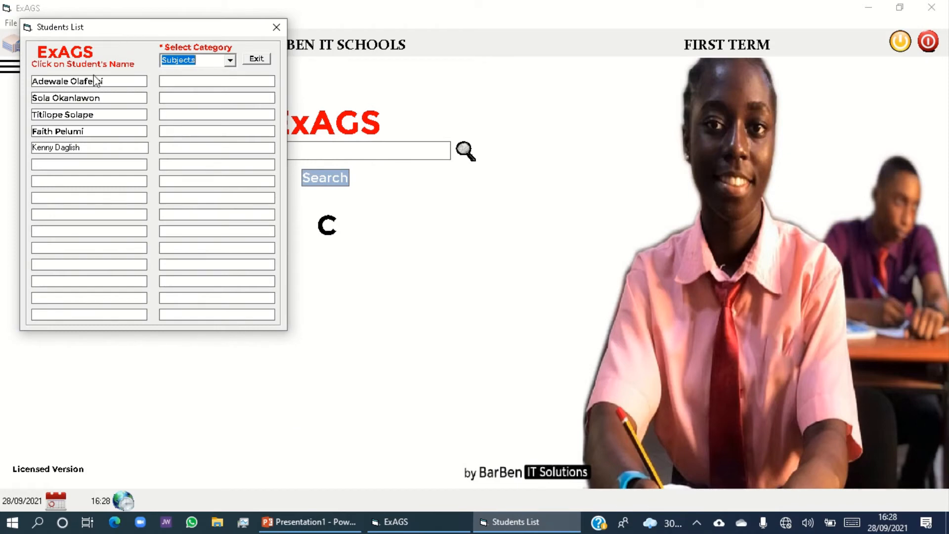
Register Biology, Physics, Geography, Government and Animal Husbandry as the second listed student's electives and return to the students list.
click(83, 99)
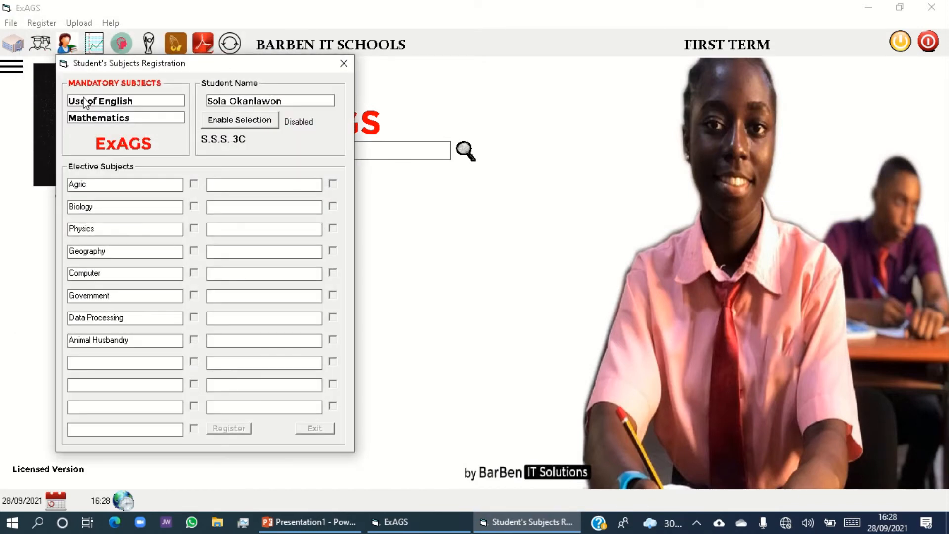
click(219, 123)
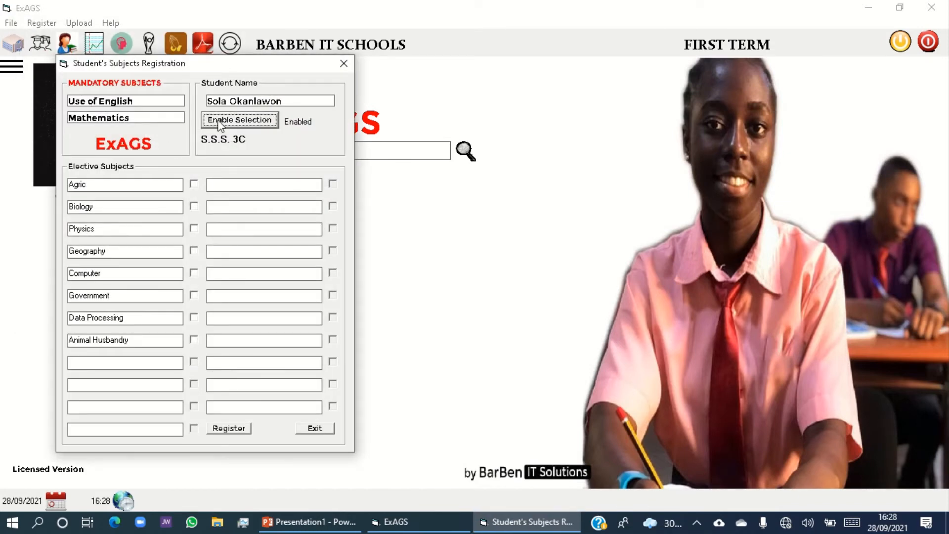
click(193, 207)
click(194, 228)
click(195, 251)
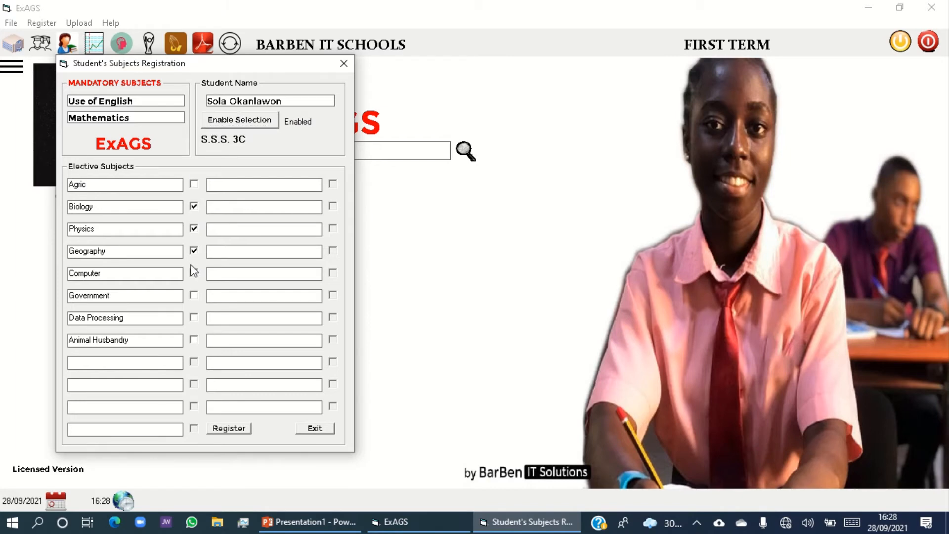
click(194, 296)
click(228, 428)
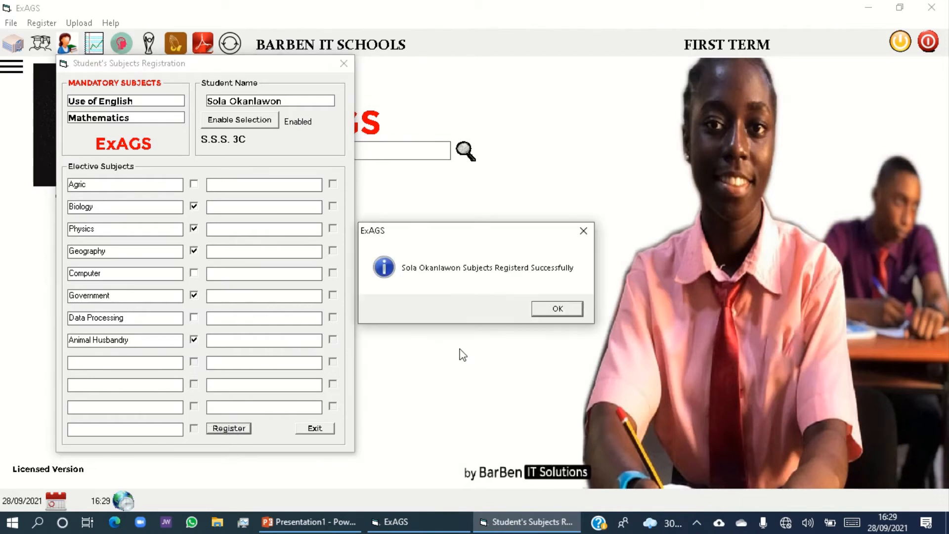
click(556, 309)
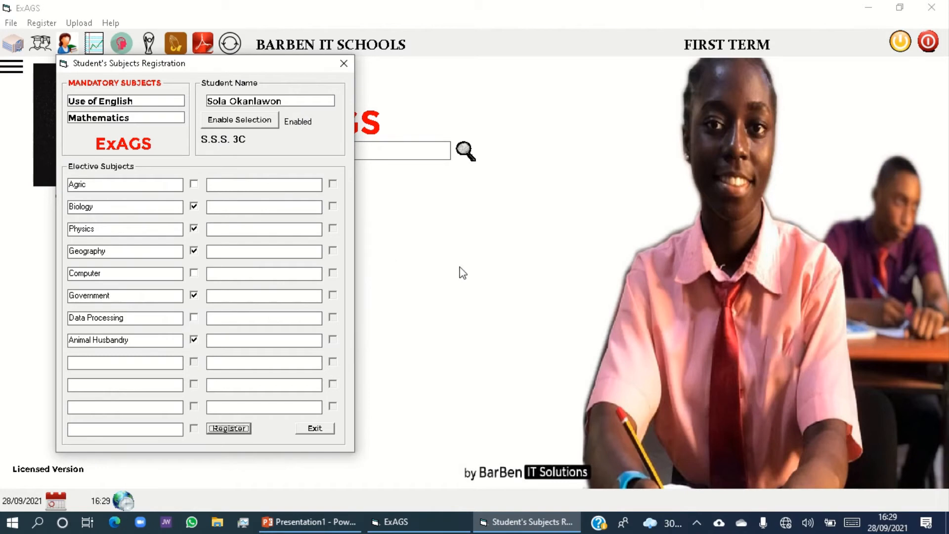
click(312, 432)
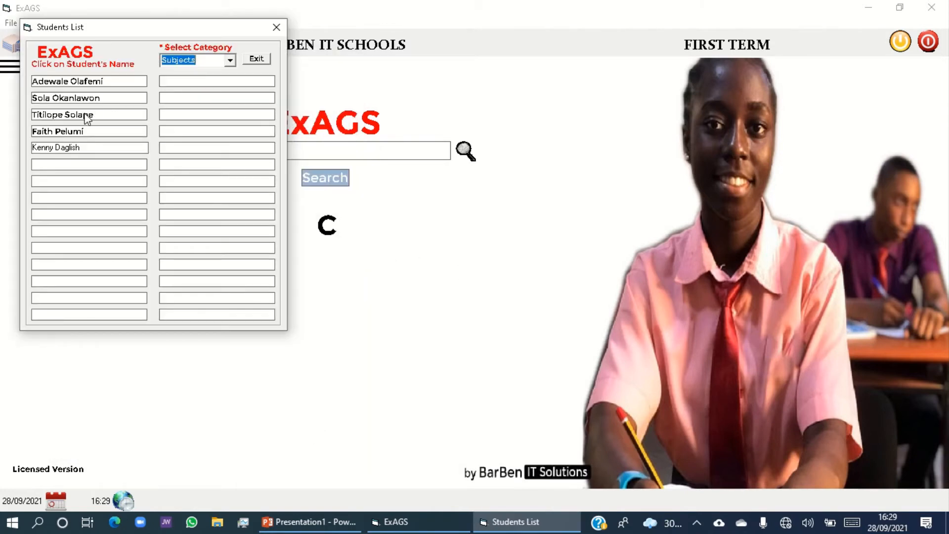
Register Computer, Government, Data Processing and Animal Husbandry as the third listed student's electives and return to the students list.
click(87, 118)
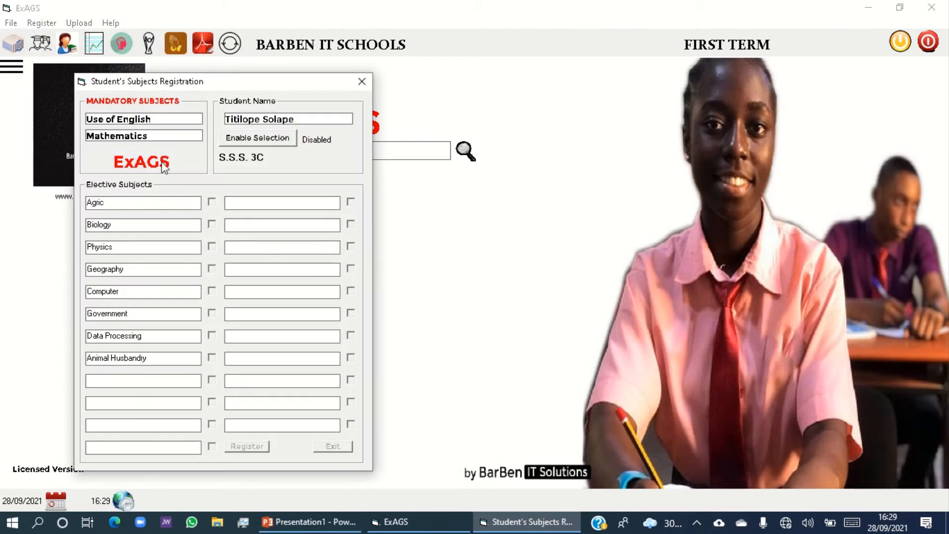
click(250, 142)
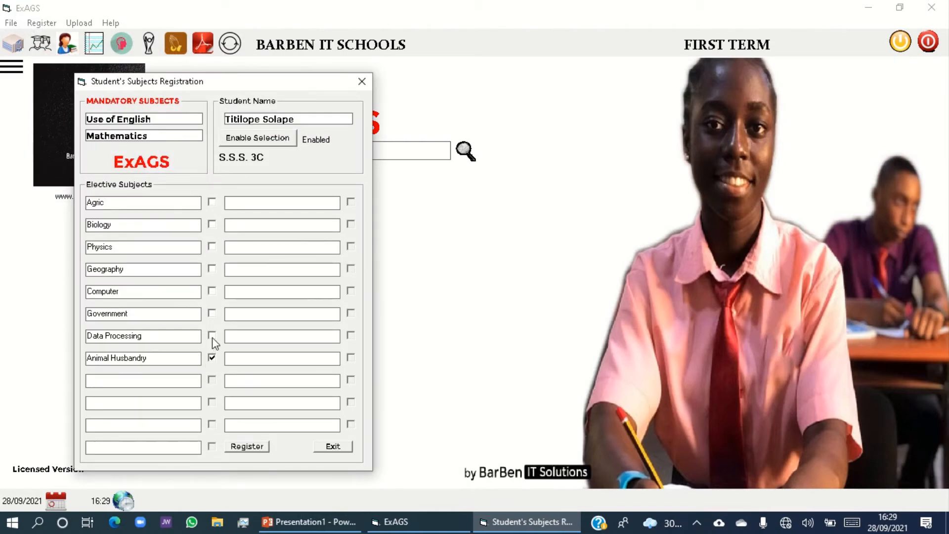
click(212, 315)
click(212, 291)
click(253, 447)
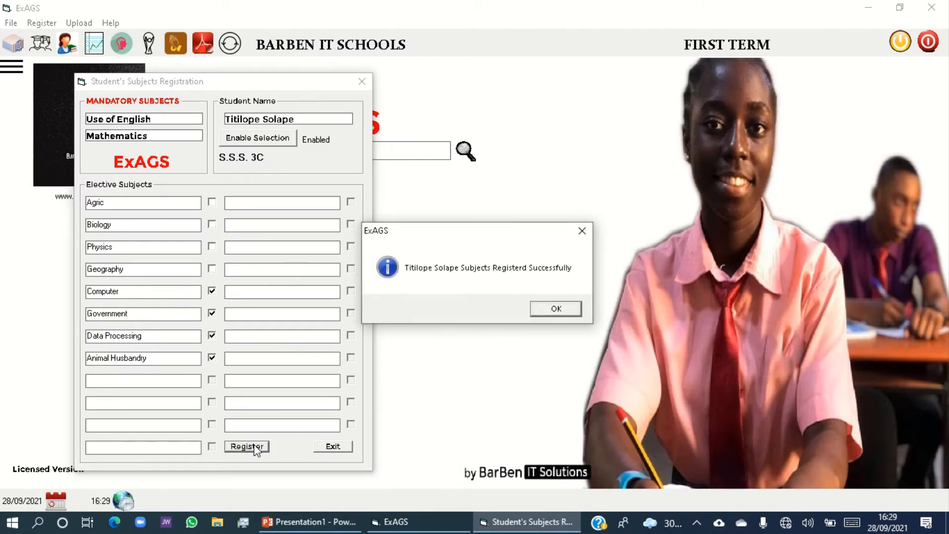
click(566, 310)
click(328, 448)
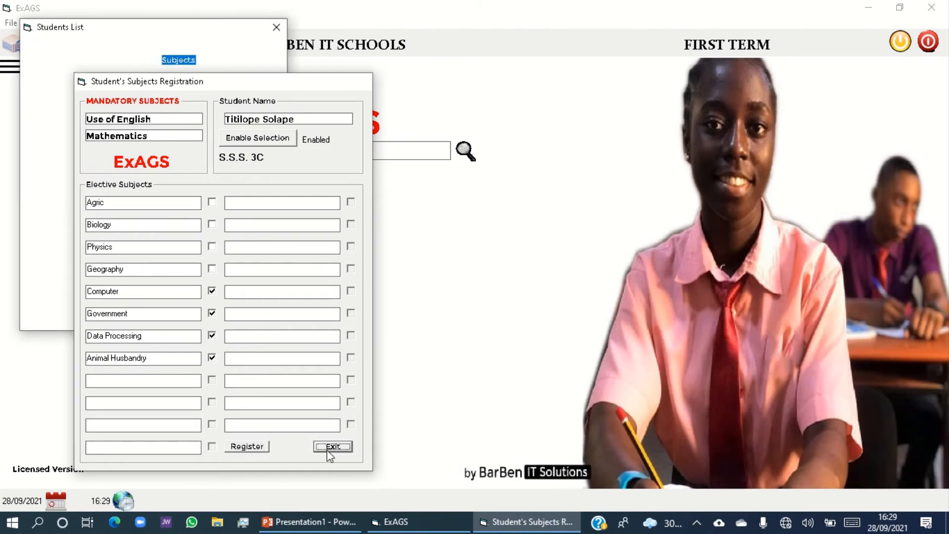
Register Agric, Biology, Physics, Geography and Computer as the fourth listed student's electives and return to the students list.
click(81, 134)
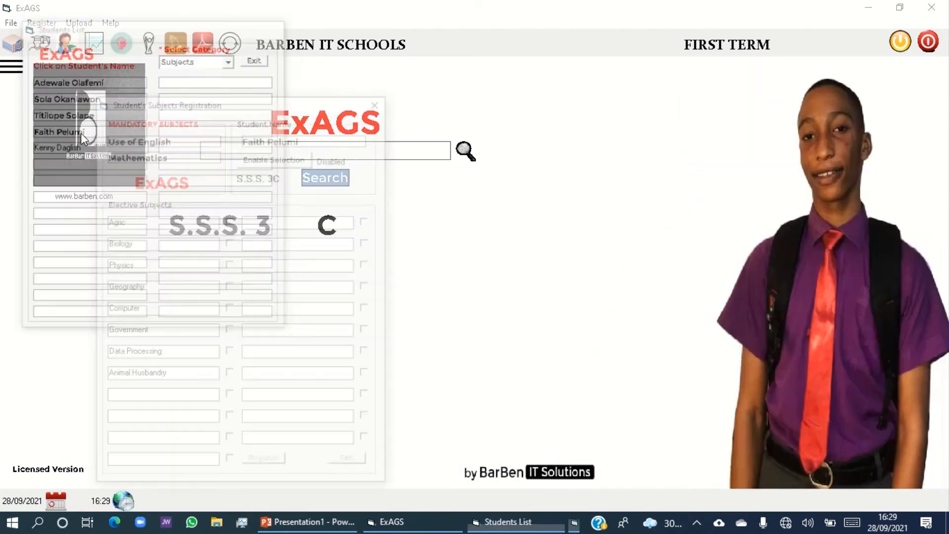
click(250, 157)
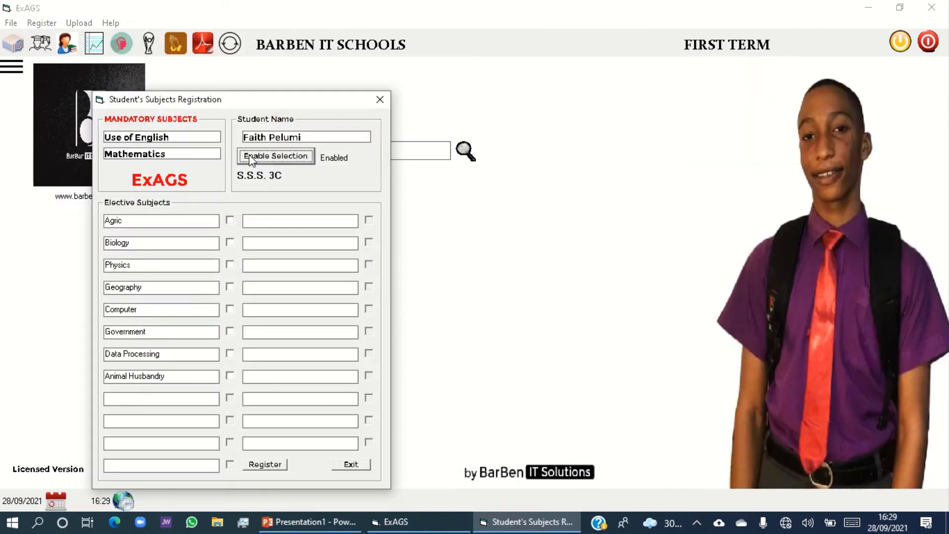
click(230, 220)
click(230, 242)
click(230, 264)
click(230, 287)
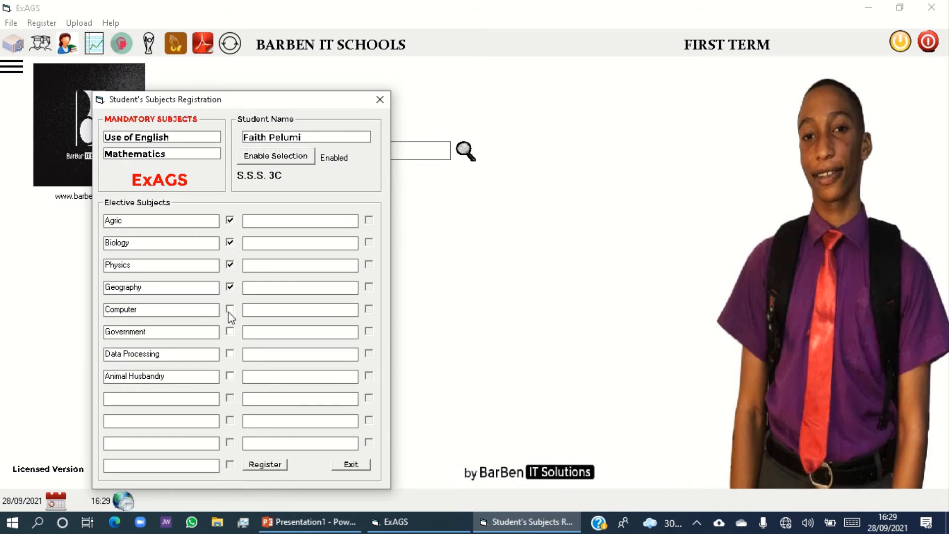
click(230, 309)
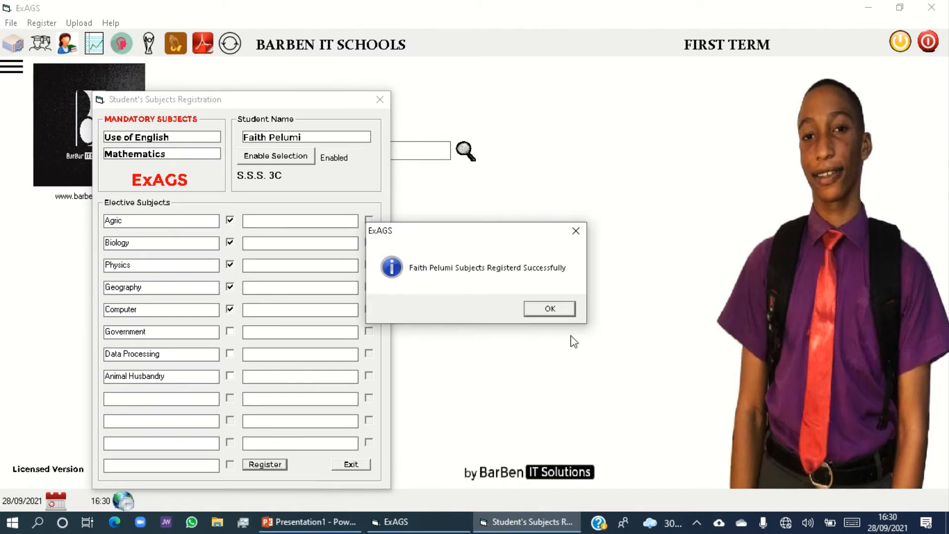
click(551, 309)
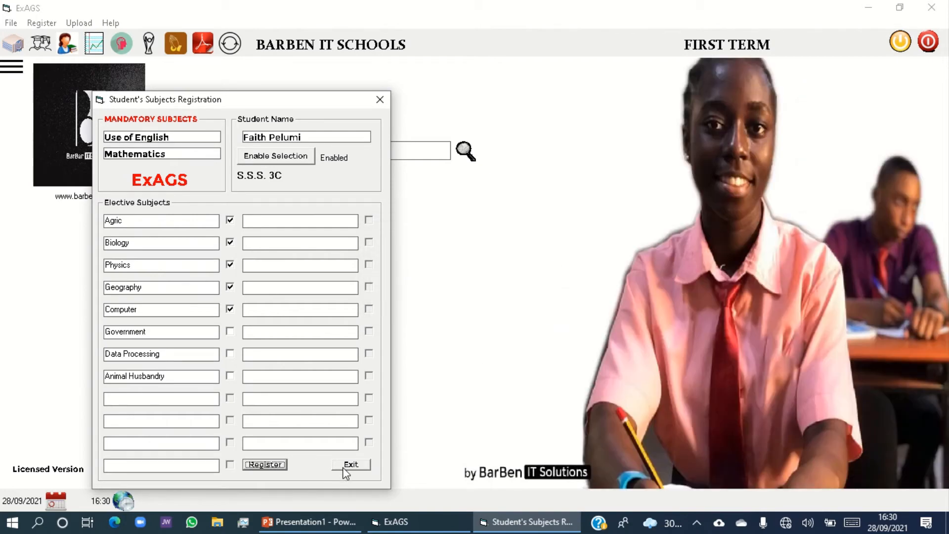
click(346, 465)
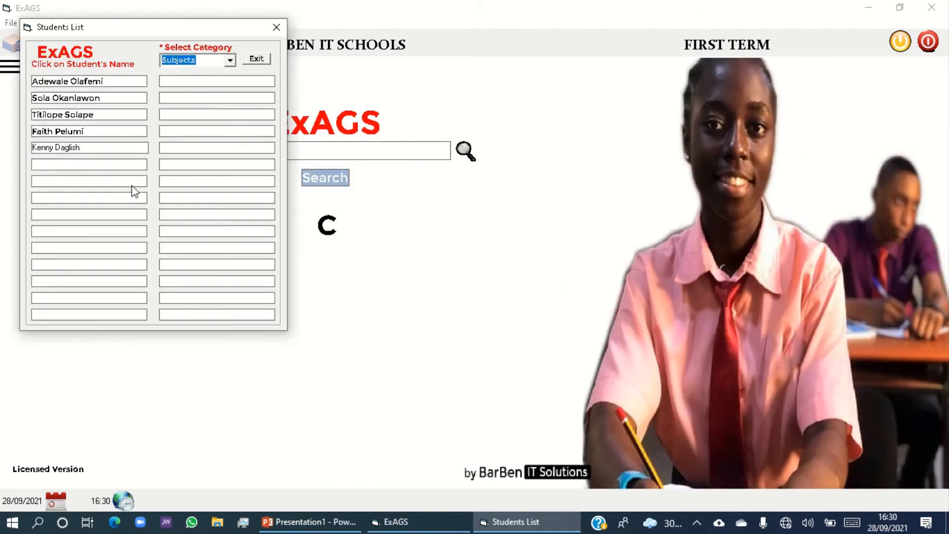
Register Biology, Physics, Computer, Government and Data Processing as the fifth listed student's electives, and close the form and the students list.
click(68, 148)
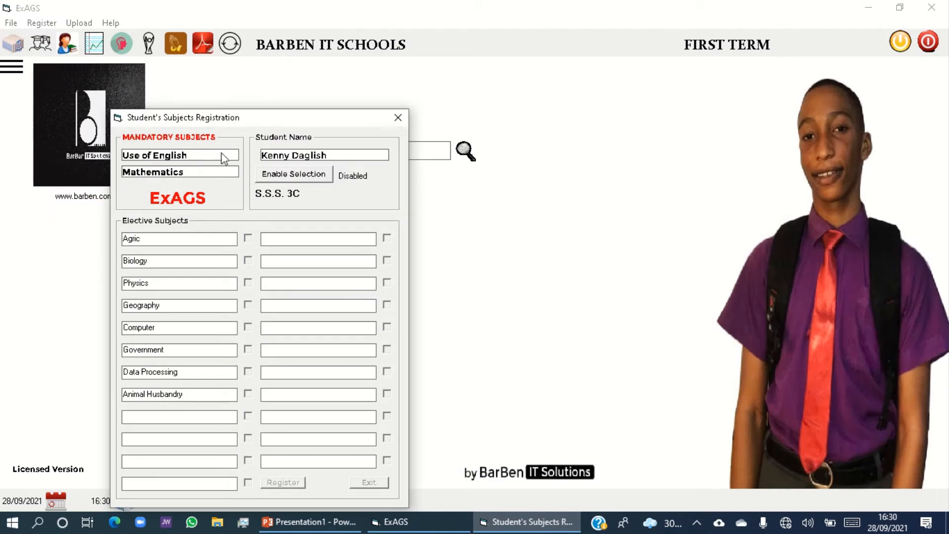
click(293, 174)
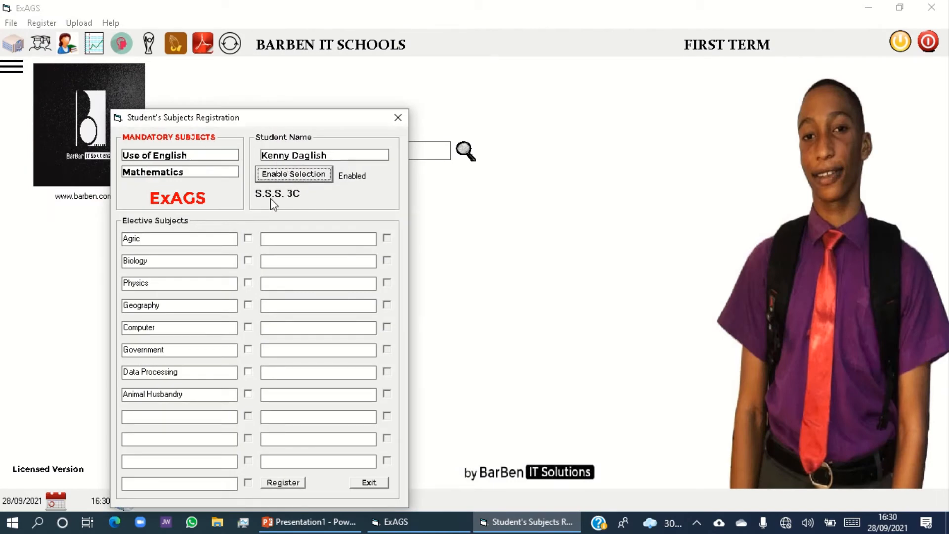
click(247, 260)
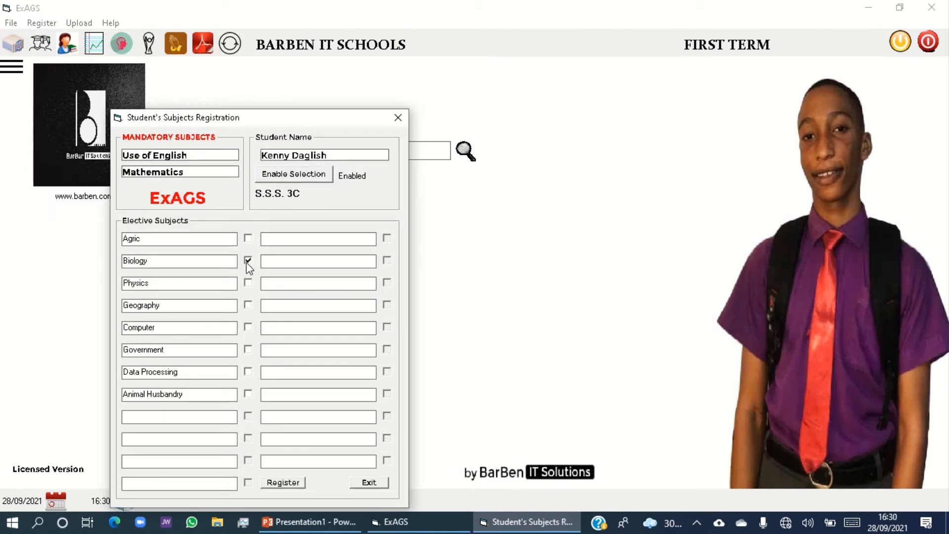
click(248, 350)
click(252, 374)
click(284, 482)
click(284, 483)
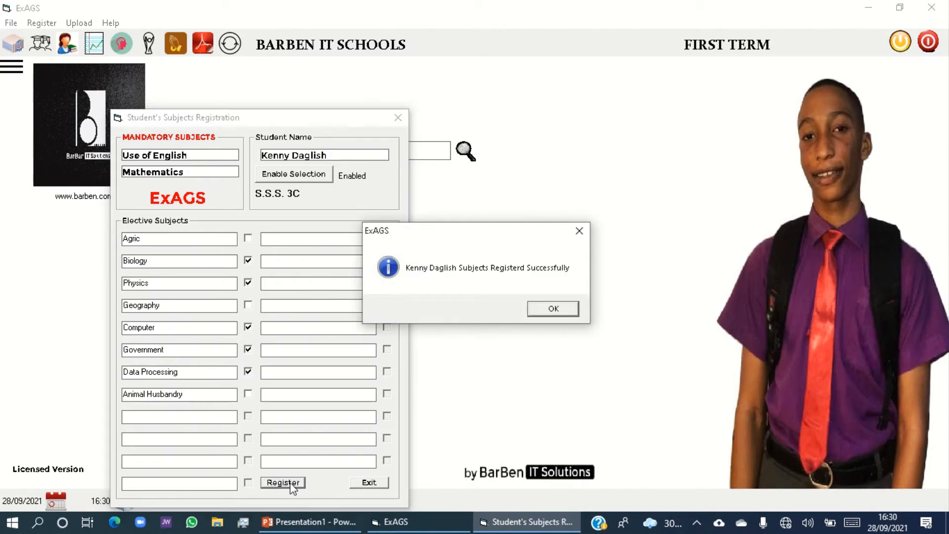
click(558, 314)
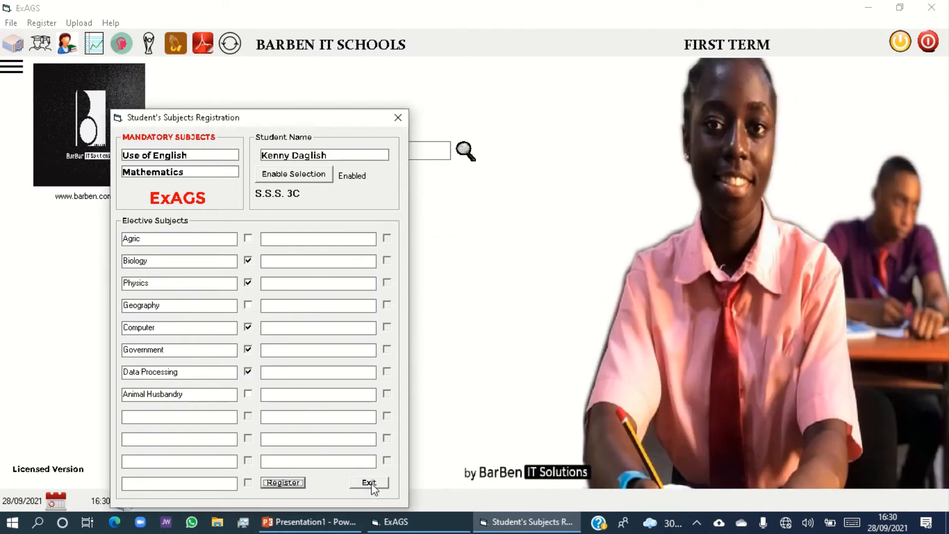
click(369, 483)
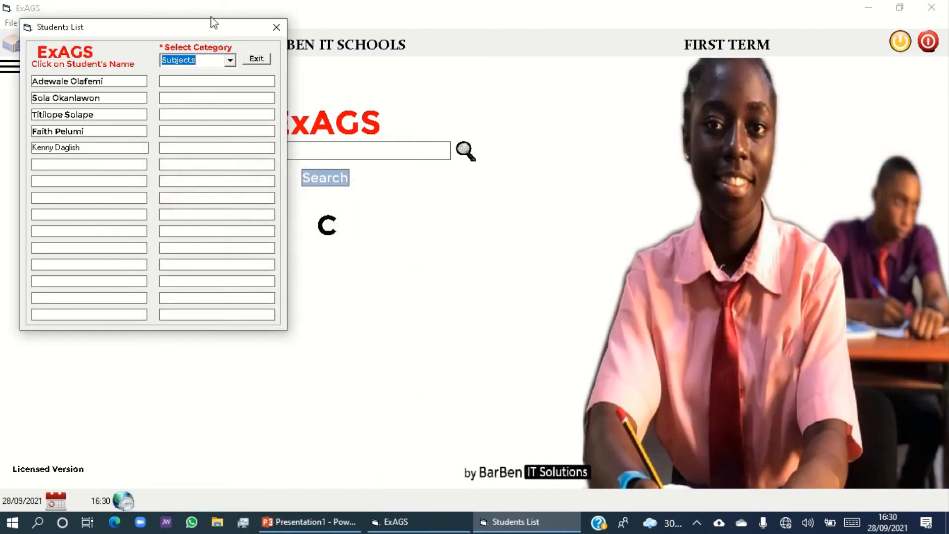
click(254, 59)
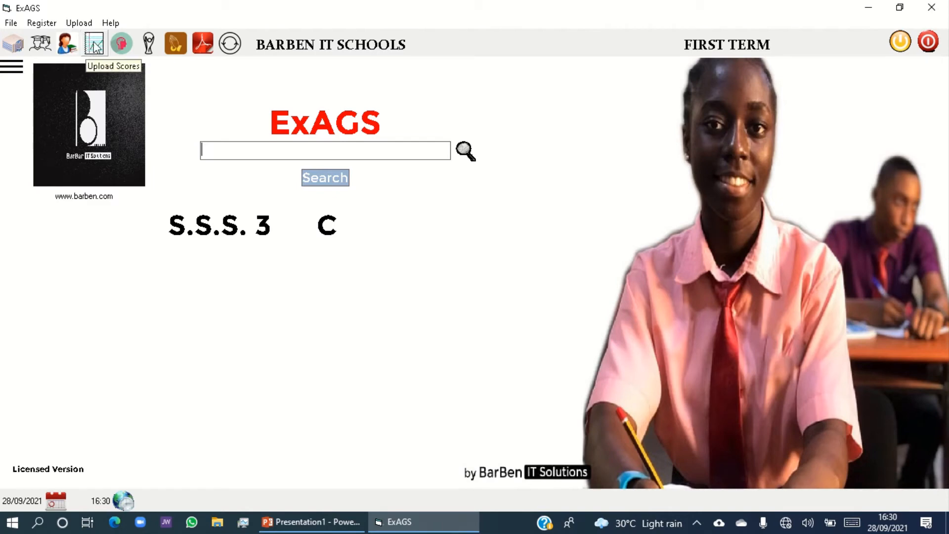
Open the score upload, minimize the browser window, and open the score entry sheet for Use of English.
click(79, 23)
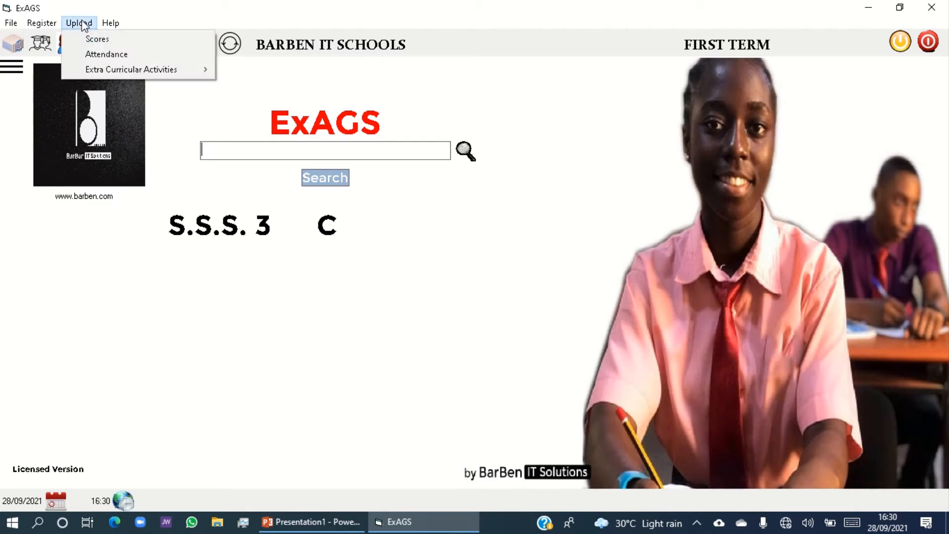
click(43, 75)
click(92, 46)
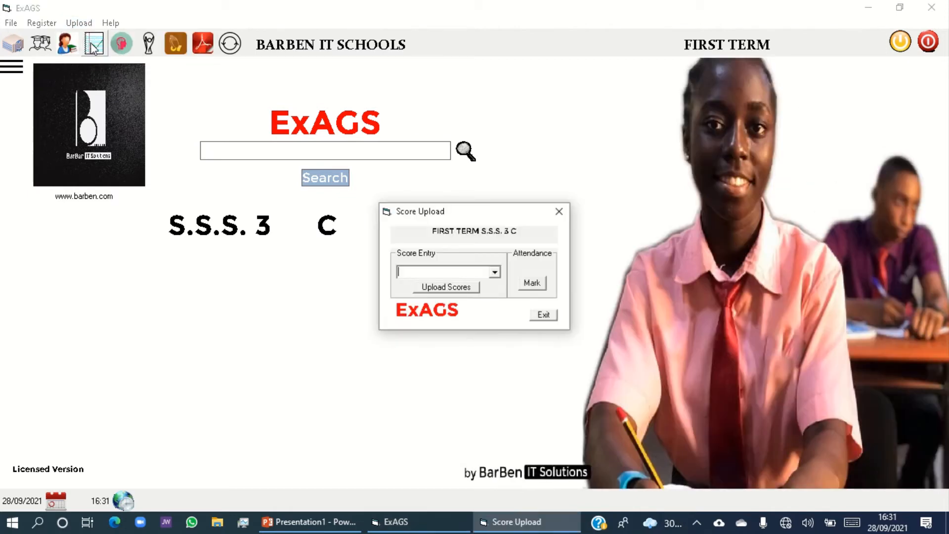
click(871, 9)
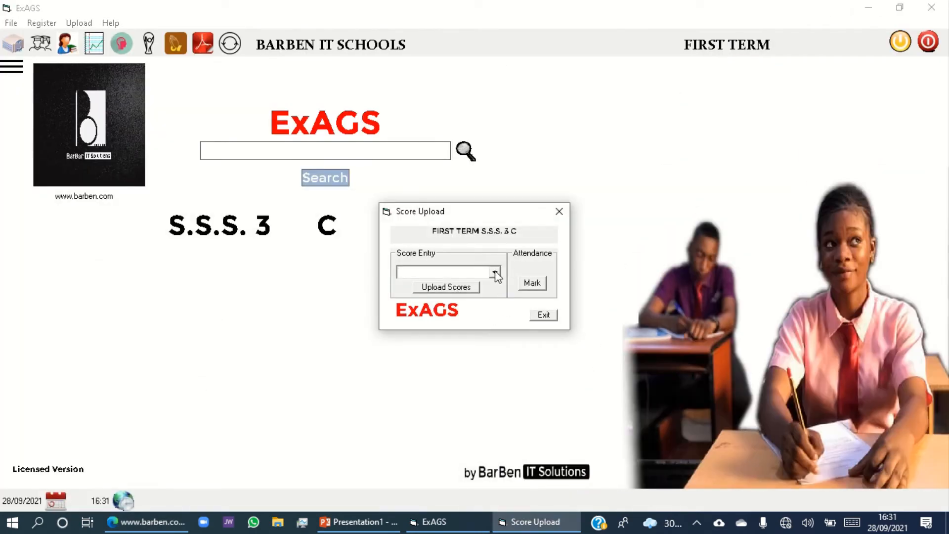
click(495, 272)
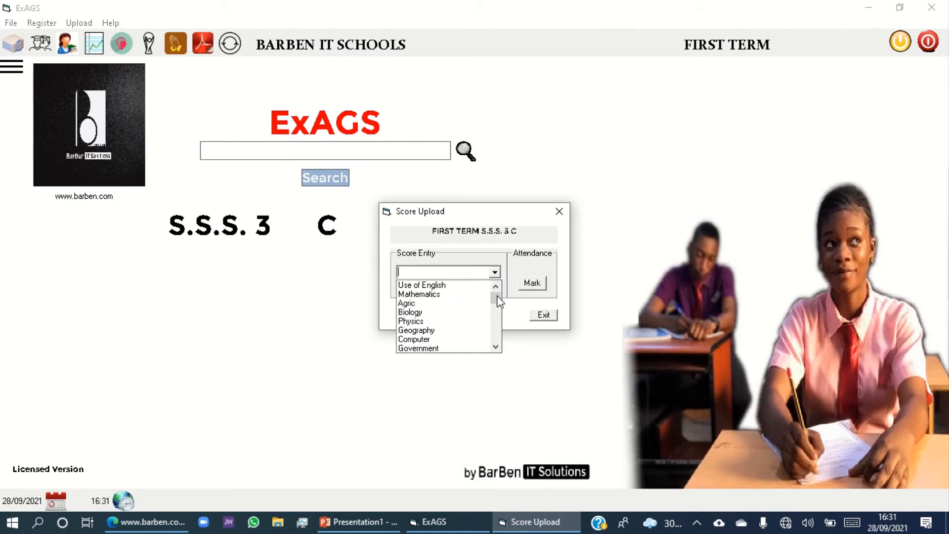
drag(499, 302, 498, 303)
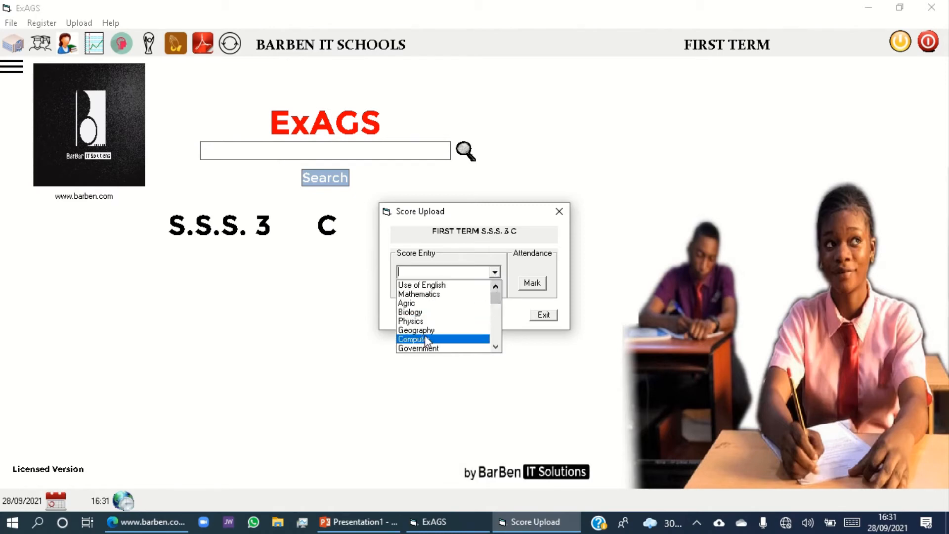
click(452, 286)
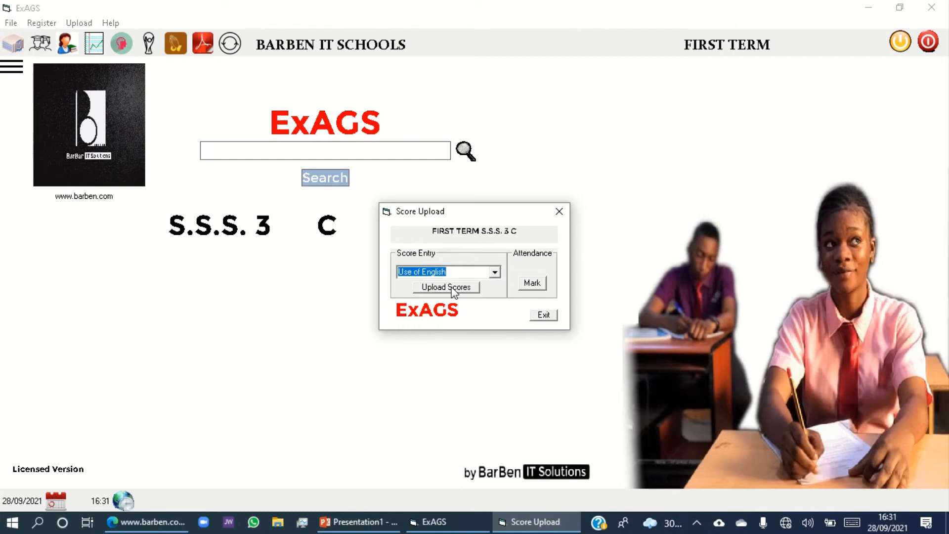
click(454, 291)
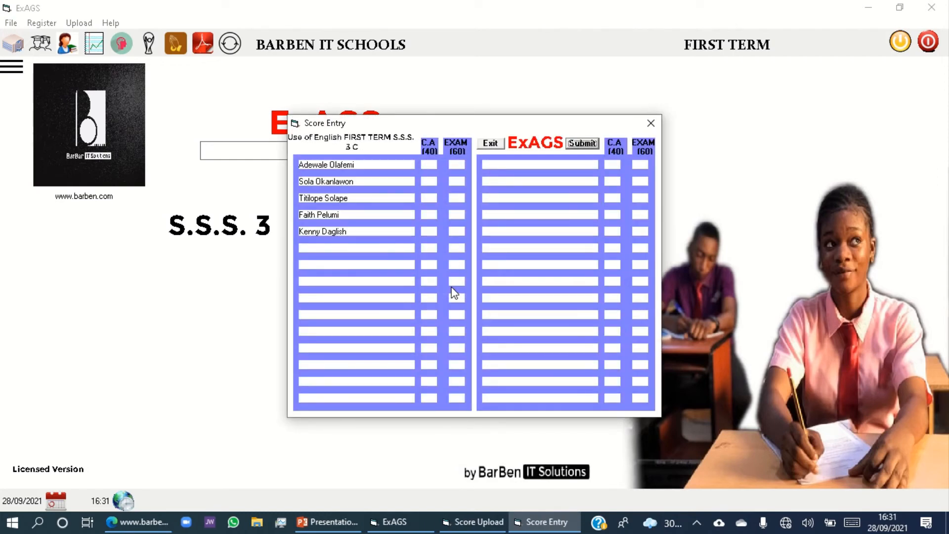
Enter the first student's Use of English scores: 34 for C.A. and 44 for the exam.
click(432, 166)
text(34)
click(462, 166)
text(44)
Try to enter 45 as the second student's C.A. score and dismiss the message.
click(433, 181)
text(45)
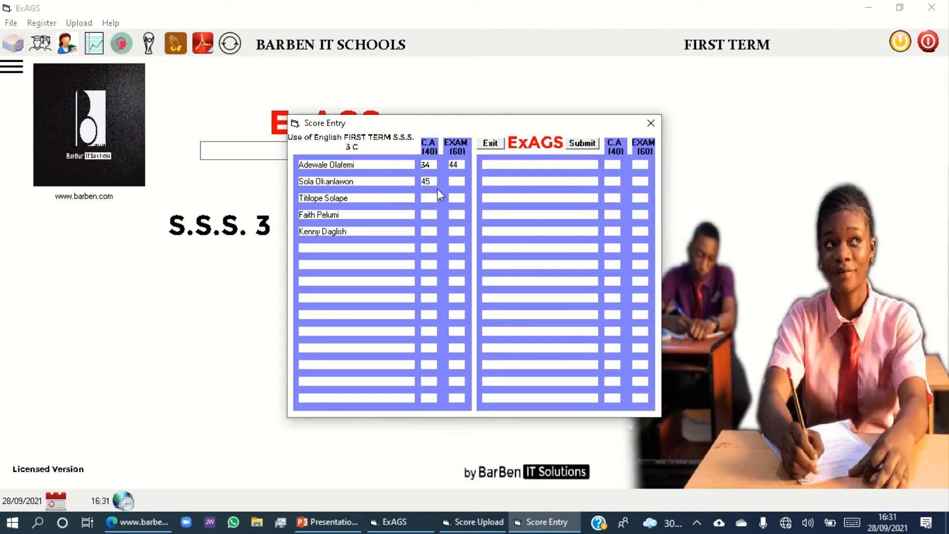
click(451, 184)
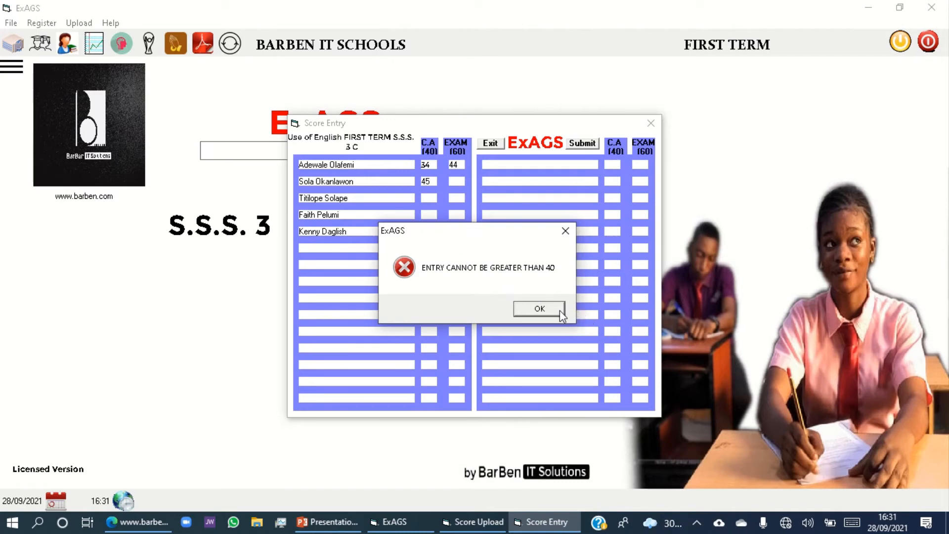
click(539, 309)
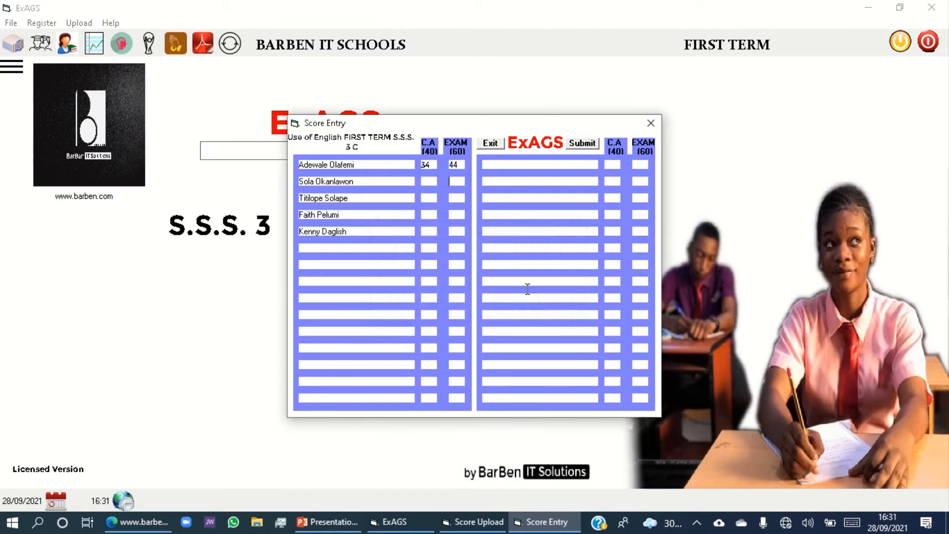
Enter C.A. 40 and exam 25 for the second student, and C.A. 34 and exam 23 for the third.
click(430, 181)
text(40)
click(462, 183)
text(25)
click(427, 199)
text(34)
click(455, 198)
text(23)
Enter C.A. 36 and exam 49 for the fourth student, and C.A. 39 and exam 38 for the fifth.
click(430, 215)
text(36)
click(458, 214)
text(49)
click(428, 231)
text(39)
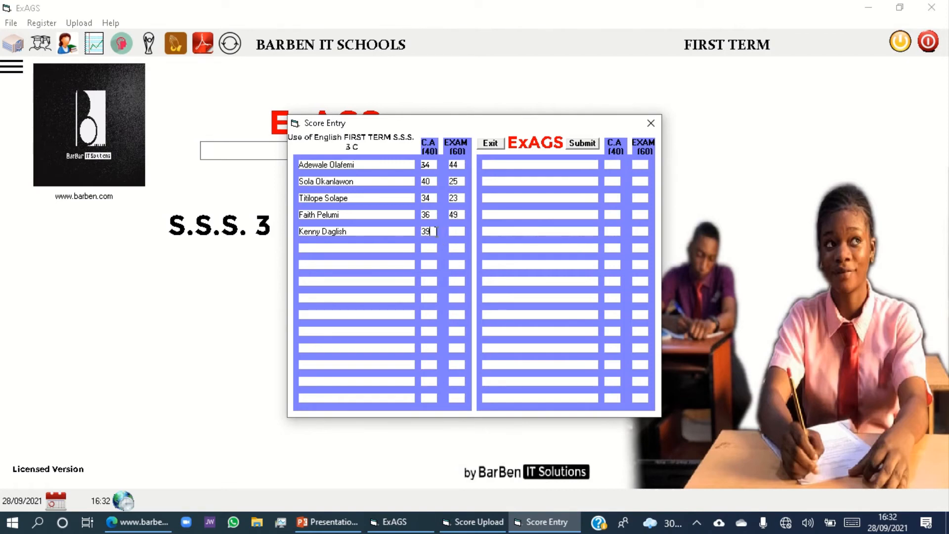
click(452, 231)
text(38)
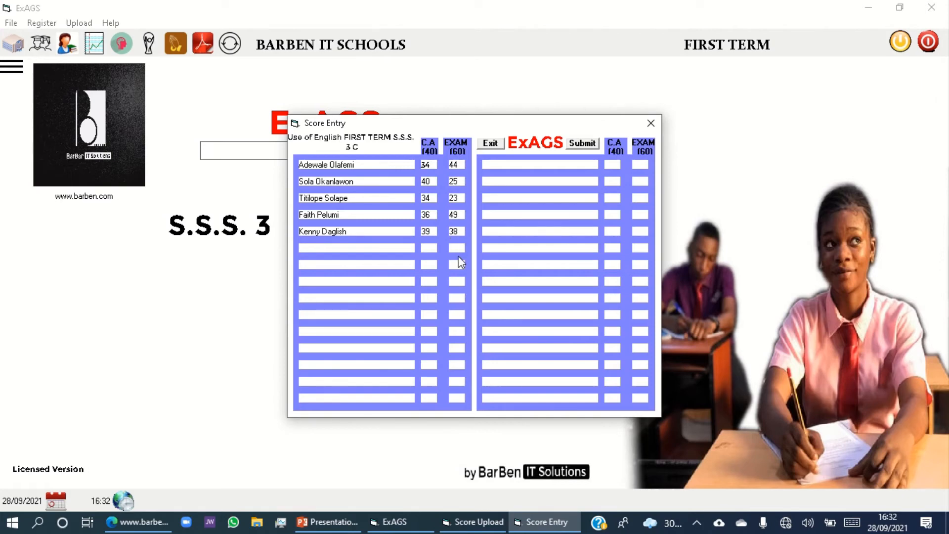
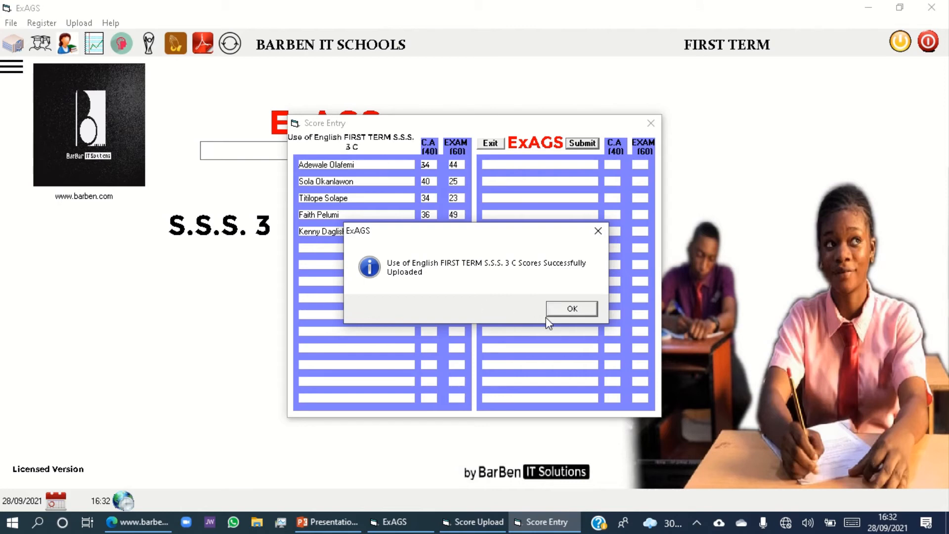
Acknowledge the Use of English upload and open the first-term score entry form for Mathematics.
click(572, 313)
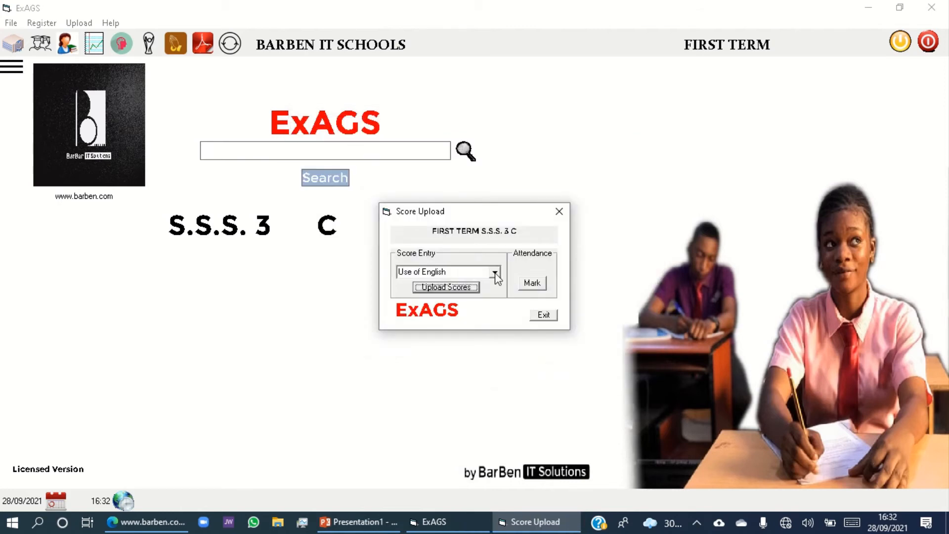
click(494, 272)
click(433, 295)
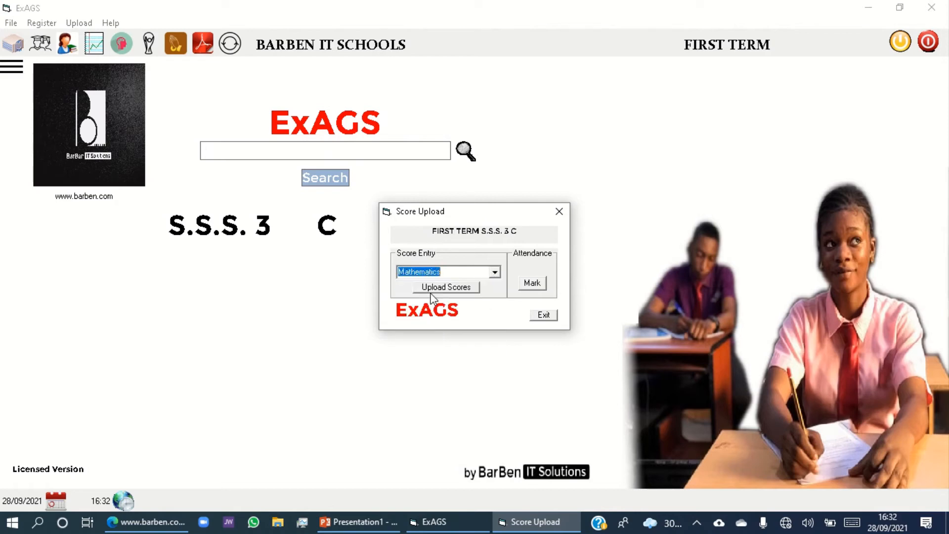
click(447, 288)
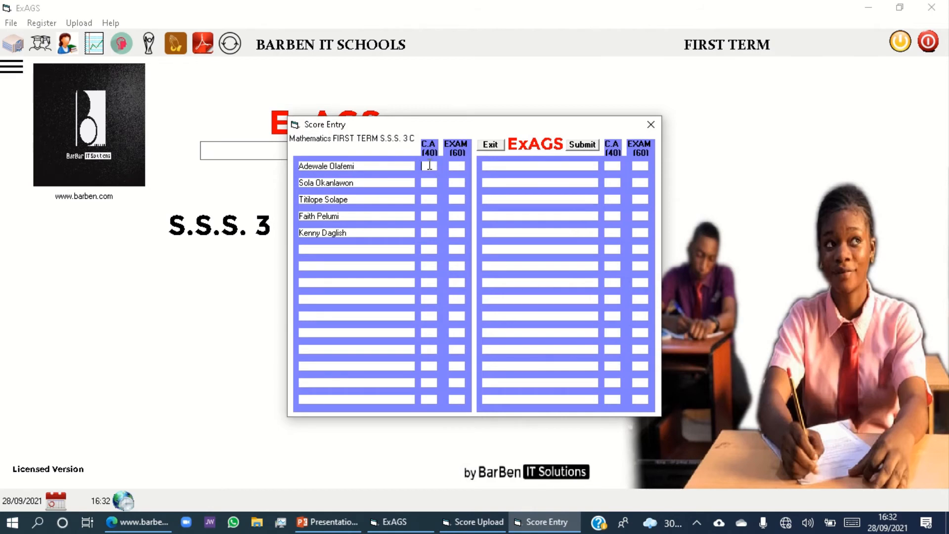
Enter the Mathematics scores: C.A. 38 and exam 31 for the first student, and C.A. 36 and exam 41 for the second.
text(38)
click(456, 167)
text(31)
click(431, 181)
text(36)
click(459, 181)
text(41)
Enter Mathematics C.A. 23 and exam 57 for the third student, and C.A. 38 and exam 42 for the fourth.
click(433, 199)
text(23)
click(455, 201)
text(57)
click(424, 217)
text(38)
click(463, 216)
text(42)
Enter C.A. 22 and exam 53 for the fifth student and submit the Mathematics scores.
click(429, 232)
text(22)
click(462, 232)
text(53)
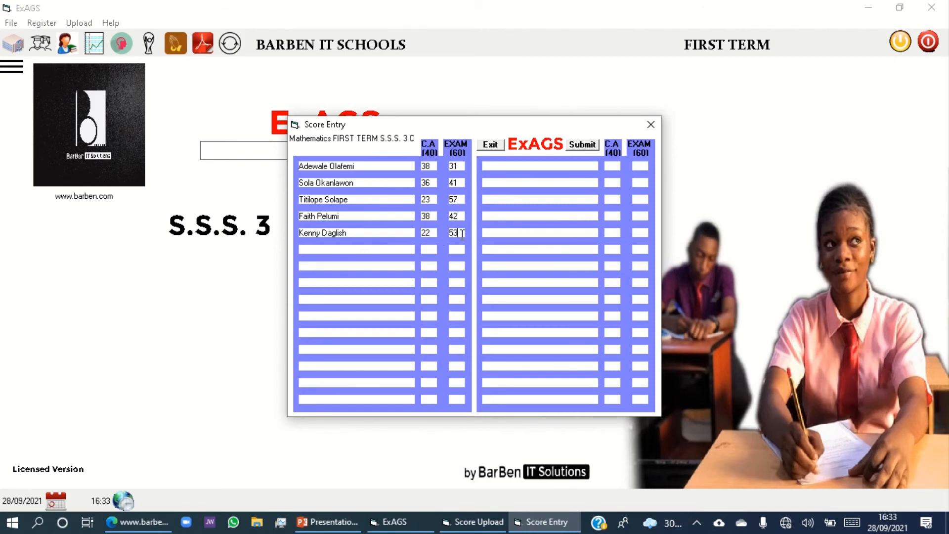
click(588, 145)
click(590, 148)
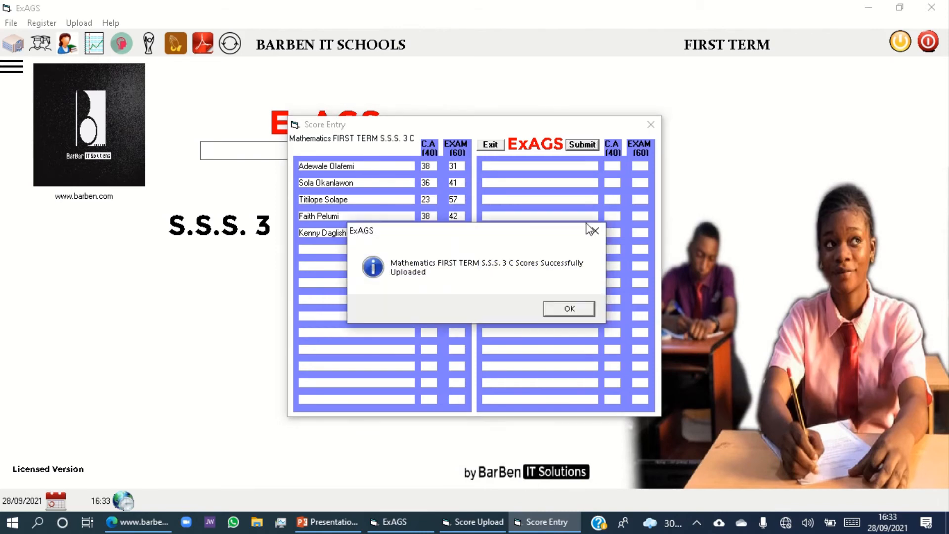
click(575, 313)
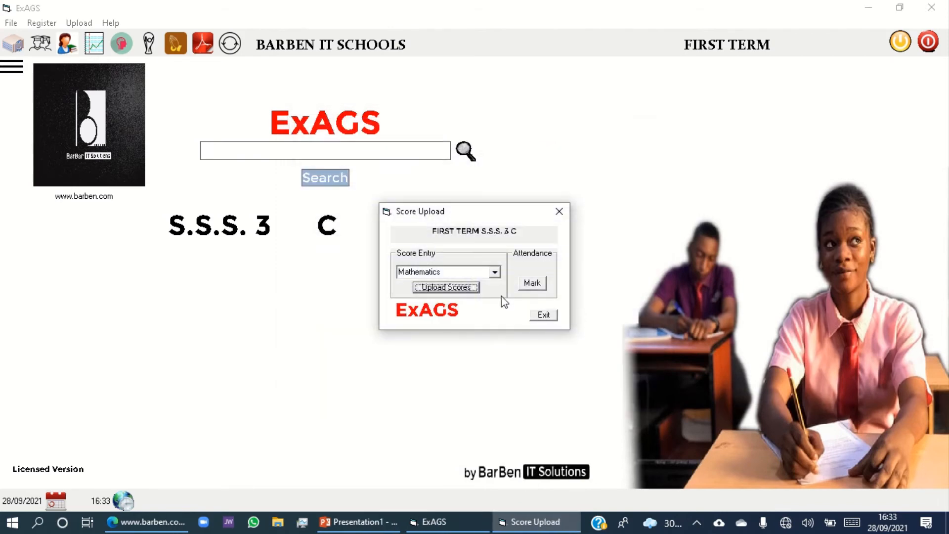
Choose Biology as the score entry subject and look over the remaining subjects available.
click(494, 272)
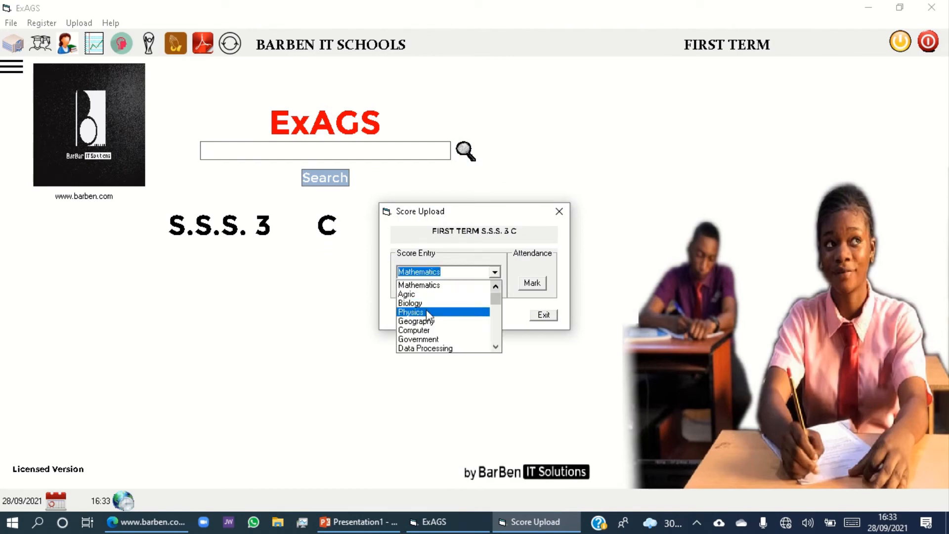
click(429, 303)
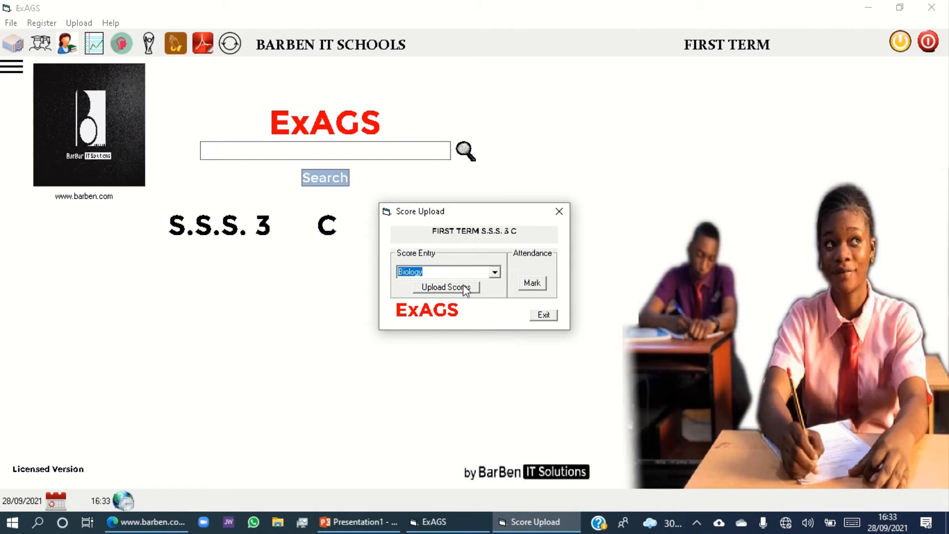
click(494, 272)
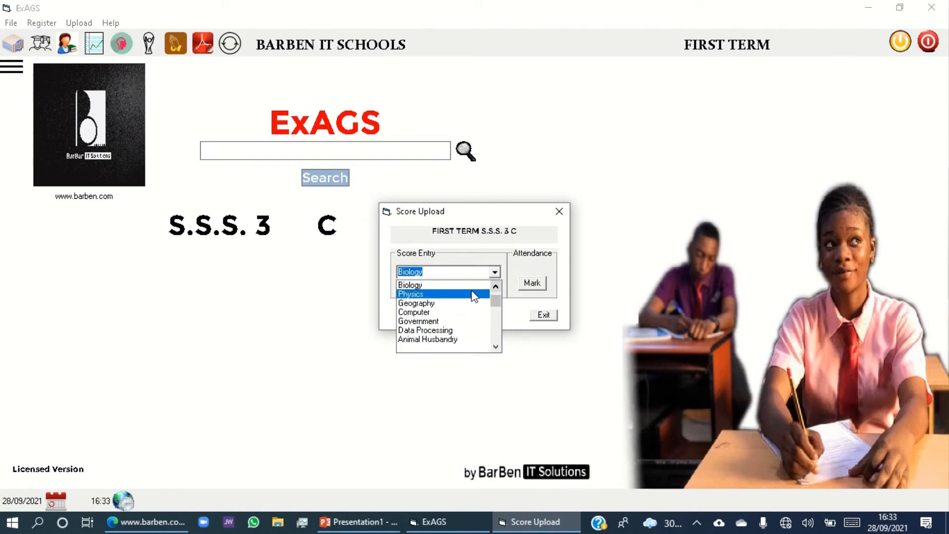
click(499, 259)
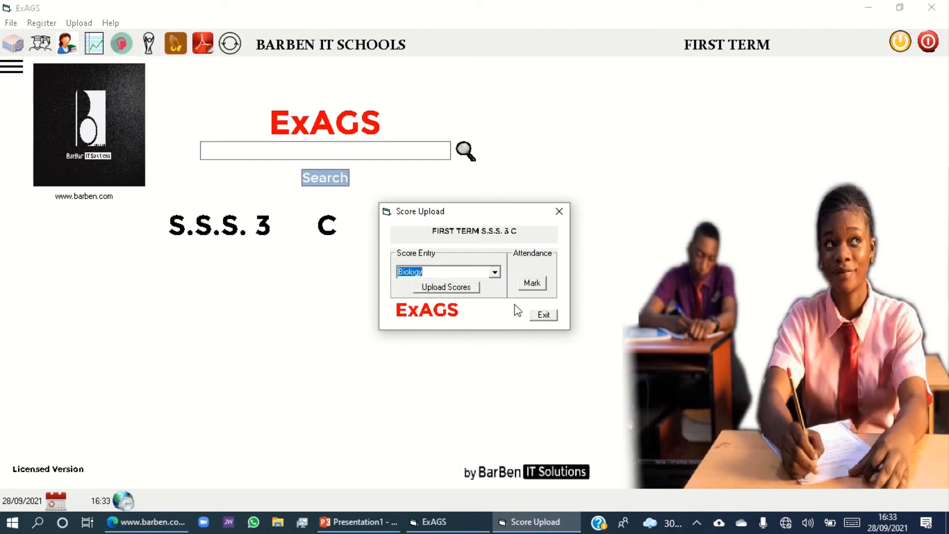
Open the attendance form for S.S.S. 3 C, setting the times school opened to 79 and the resumption date to 11/10/2021.
click(533, 283)
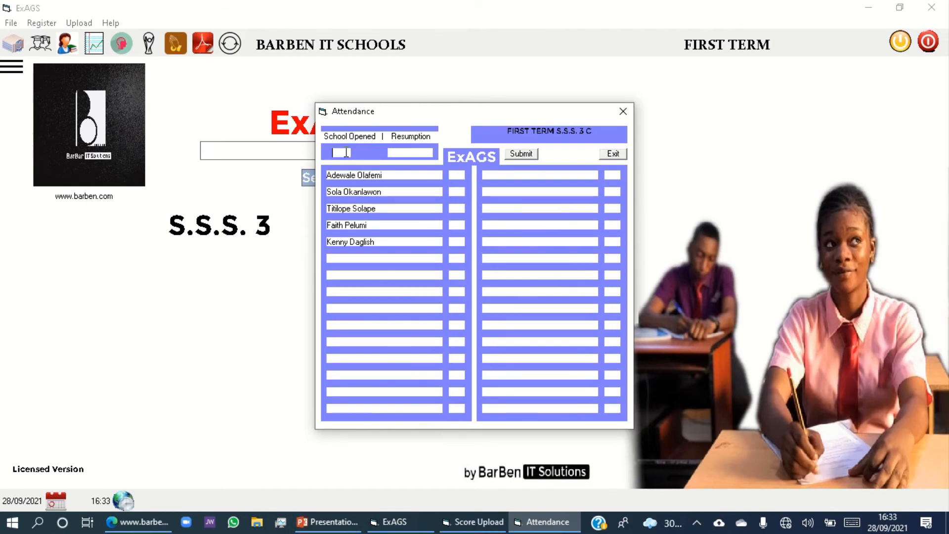
click(399, 154)
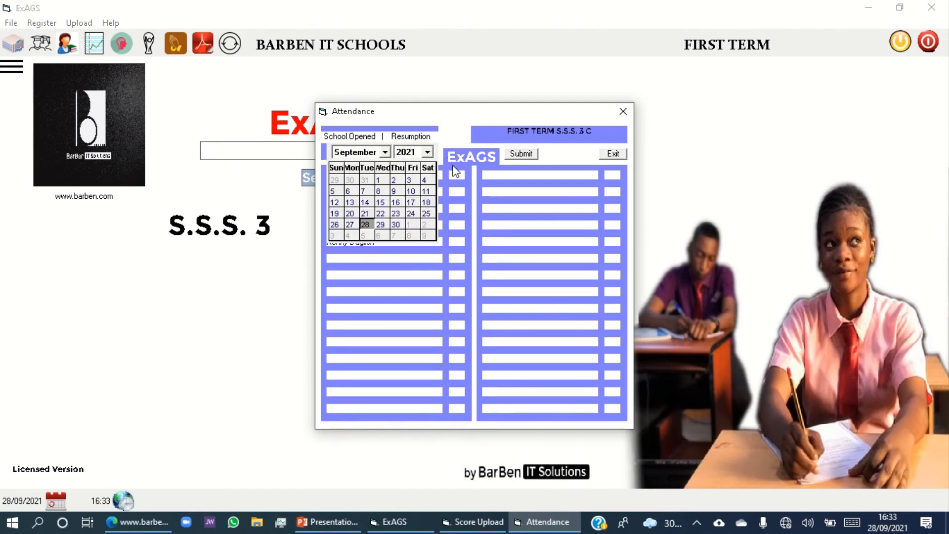
click(453, 199)
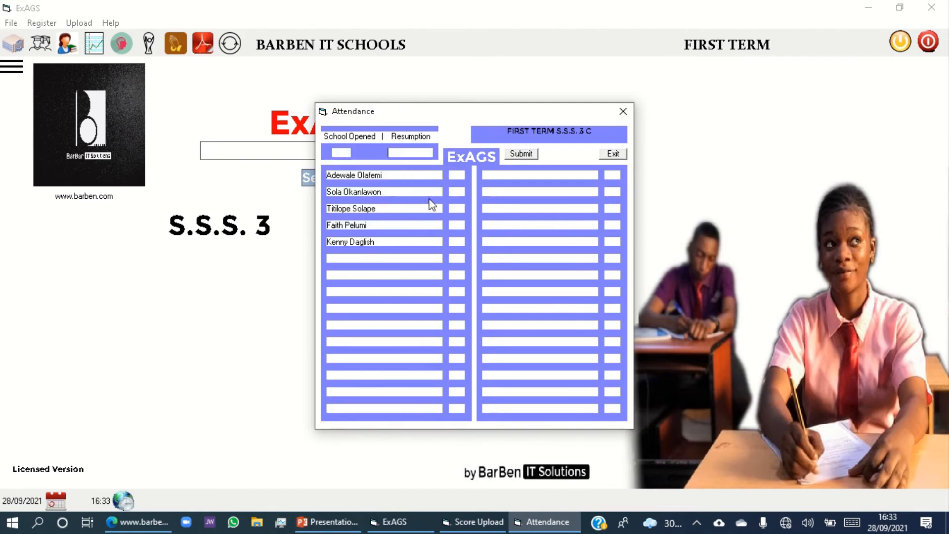
click(347, 152)
click(403, 153)
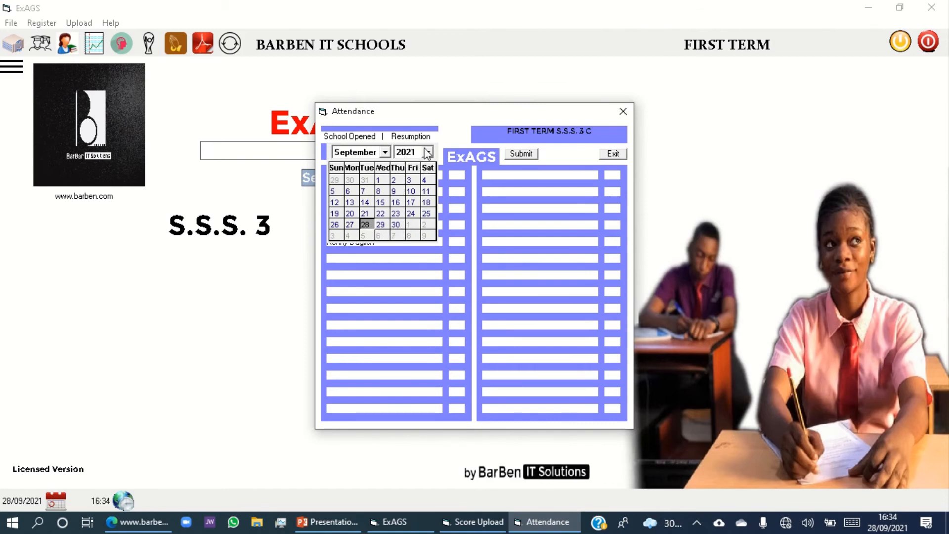
click(385, 152)
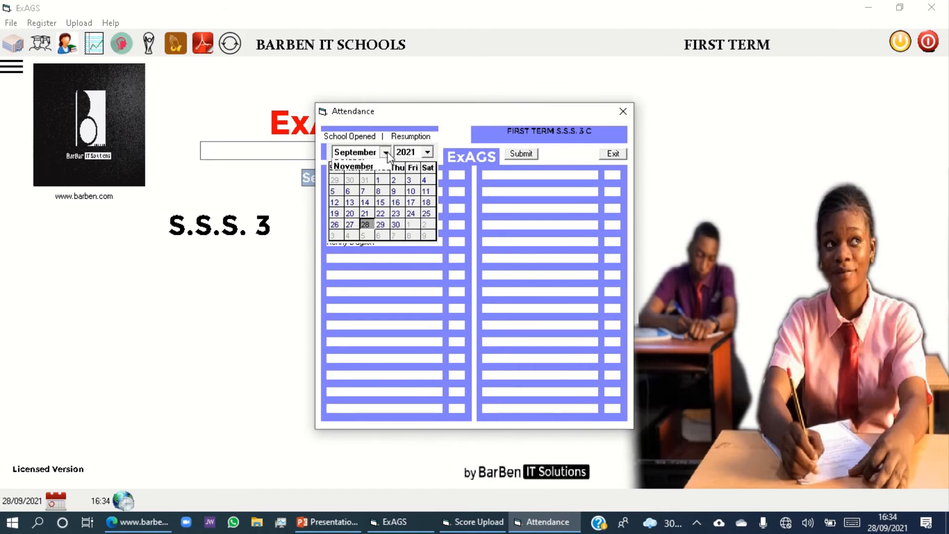
click(369, 247)
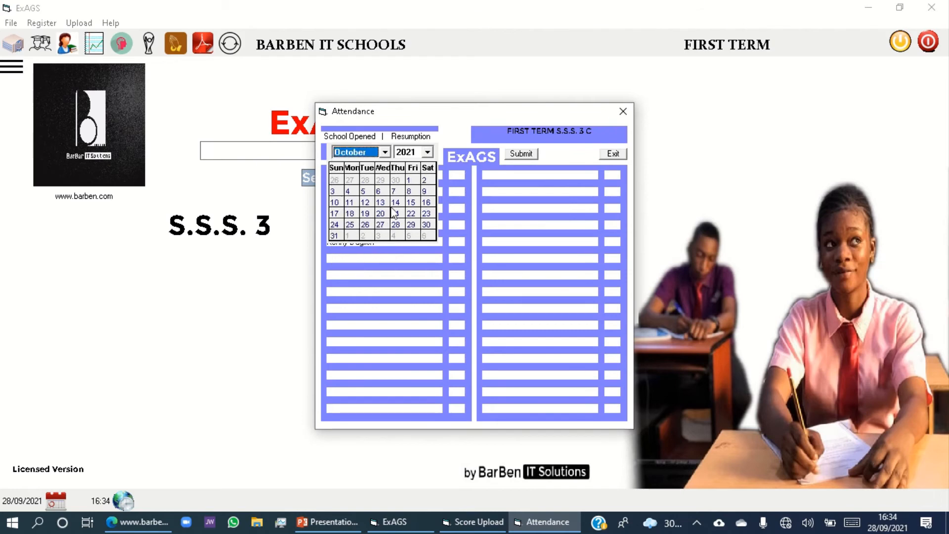
click(352, 203)
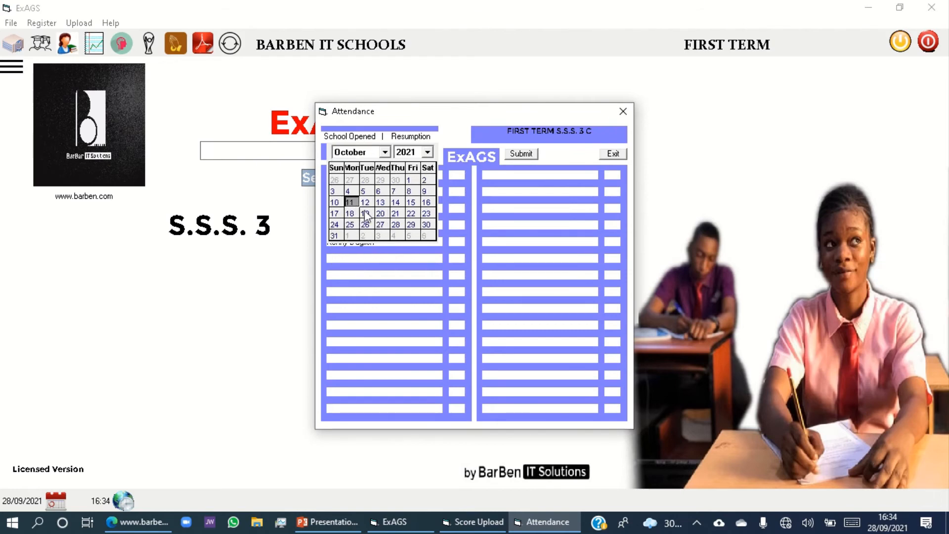
click(445, 179)
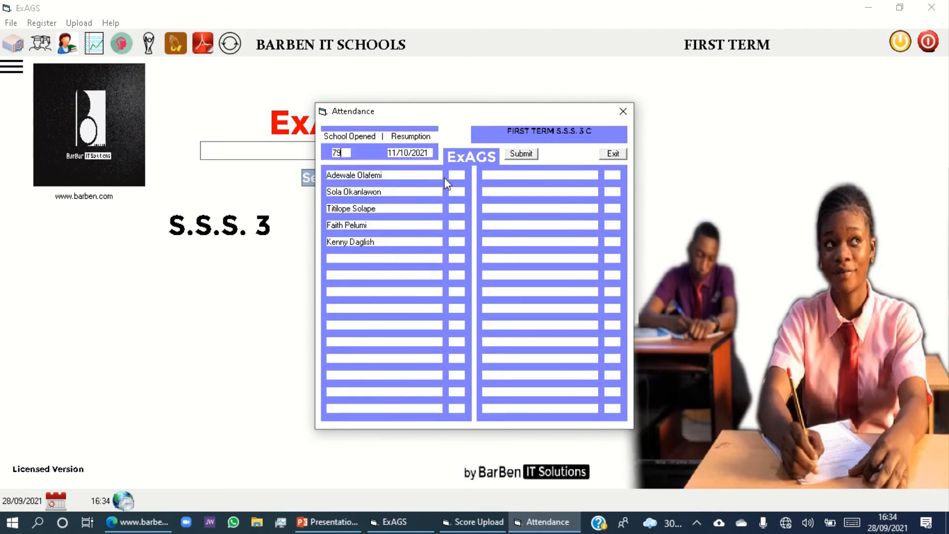
Try to enter an attendance of 80 for the first student and dismiss the message.
click(454, 176)
text(80)
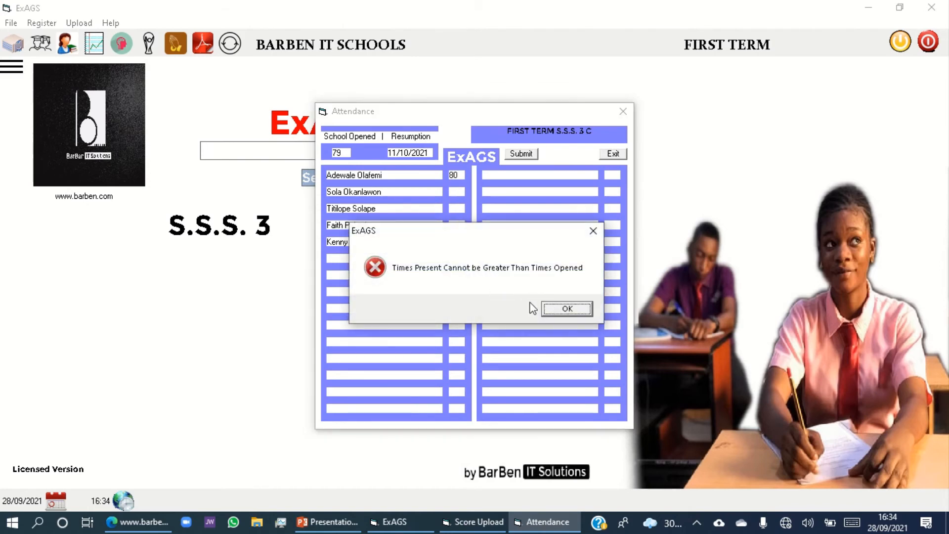
click(550, 310)
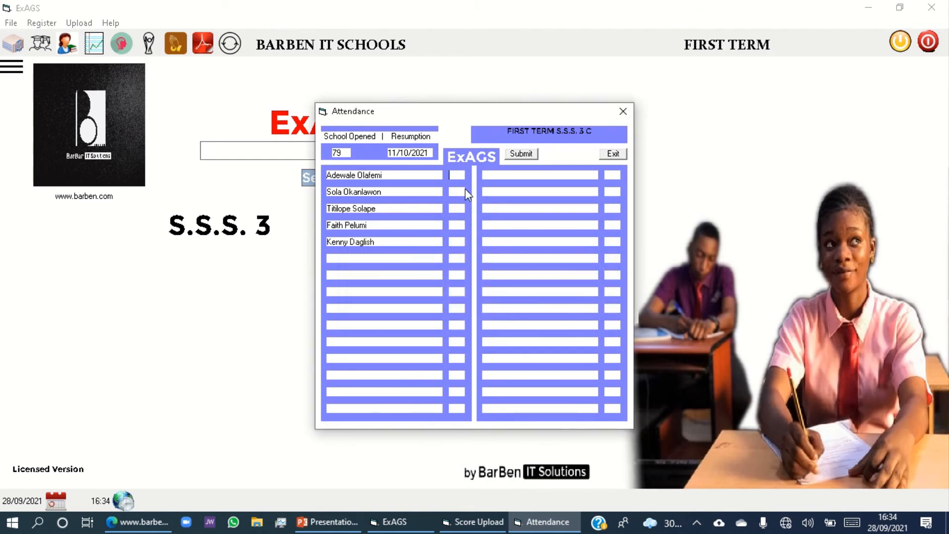
Enter the five students' attendance in list order as 79, 45, 67, 59 and 76.
text(79)
click(457, 192)
text(45)
click(456, 207)
text(67)
click(461, 226)
text(59)
click(459, 242)
text(76)
Submit the class attendance and close the Attendance and Score Upload windows.
click(527, 153)
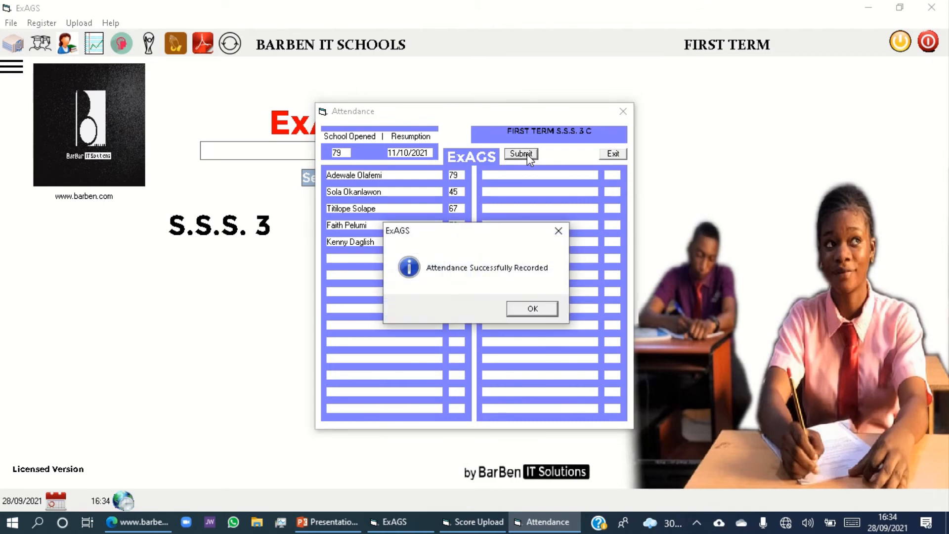
click(538, 310)
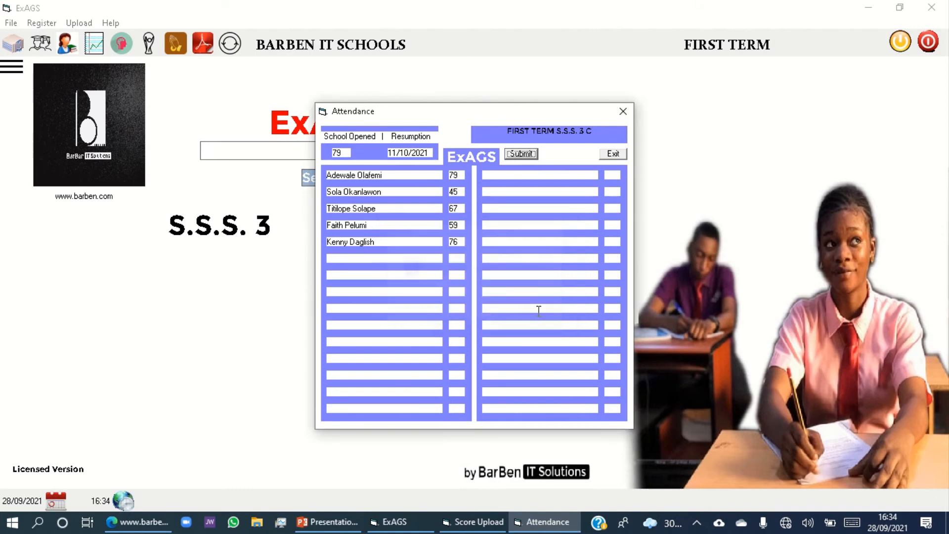
click(611, 154)
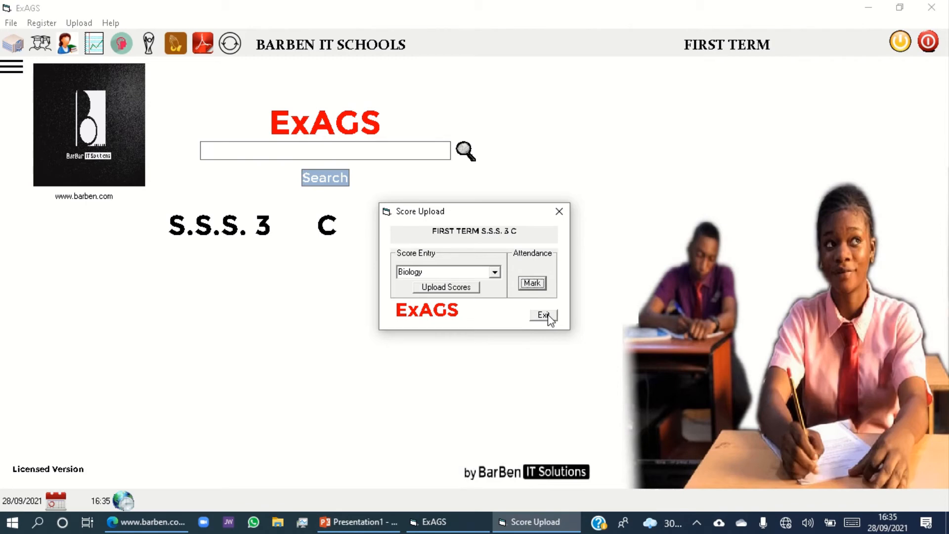
click(546, 315)
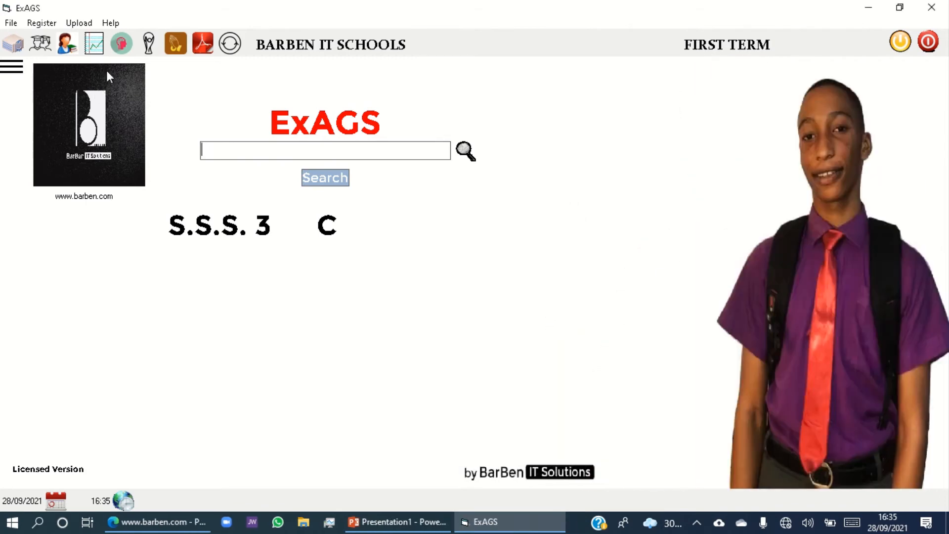
Open the students list for ratings and go through the Affective, Psychomotor and Spirituality categories.
click(122, 50)
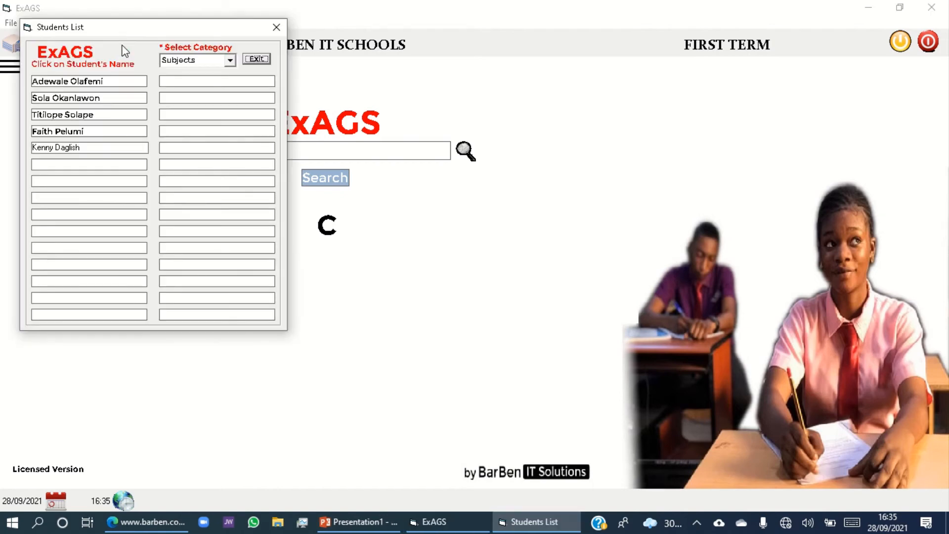
click(228, 62)
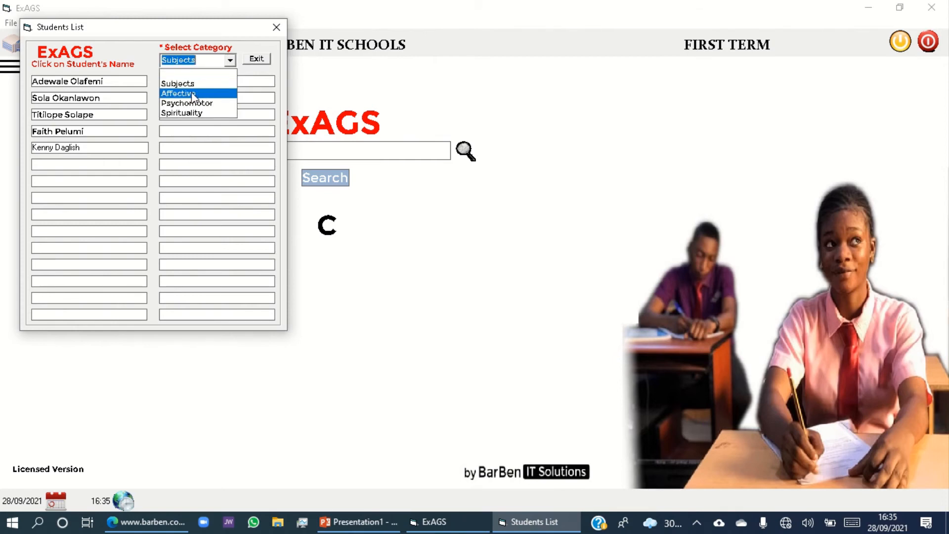
click(191, 93)
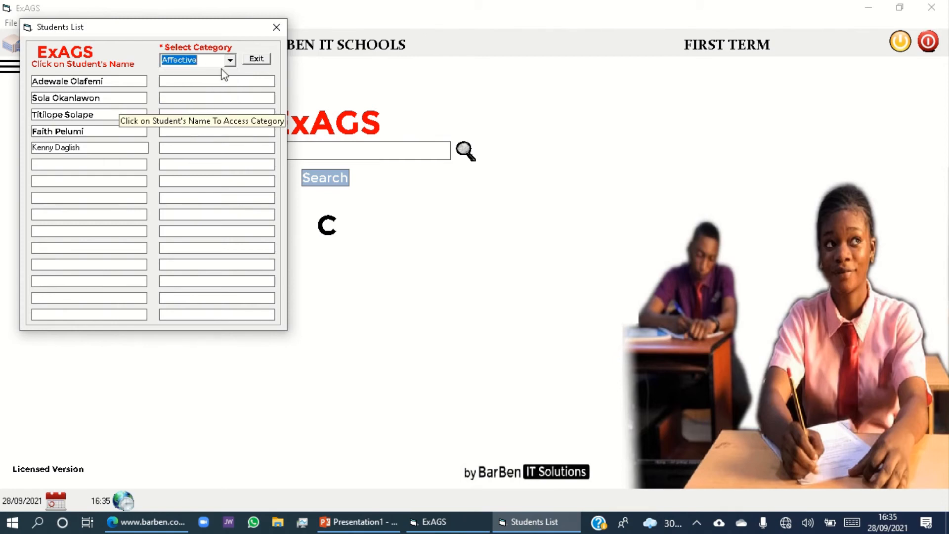
click(230, 60)
click(188, 105)
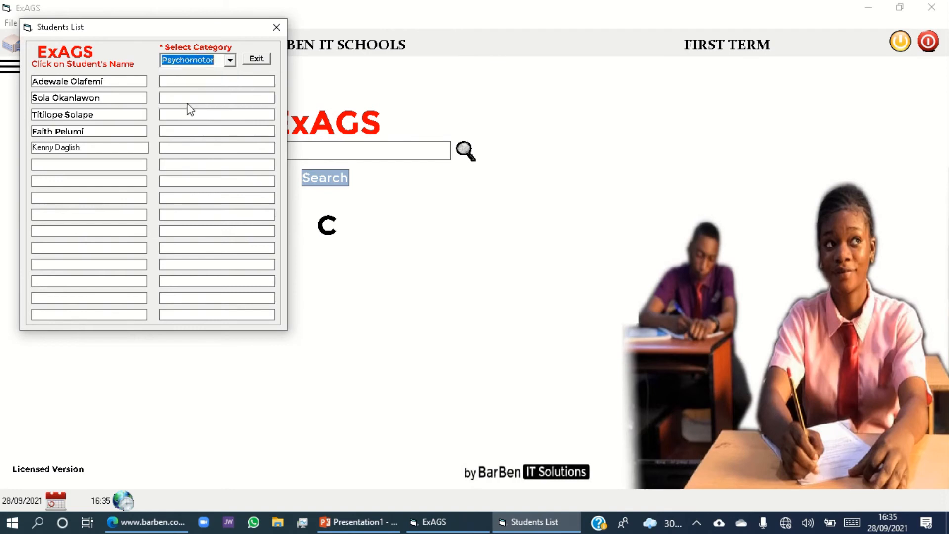
click(229, 61)
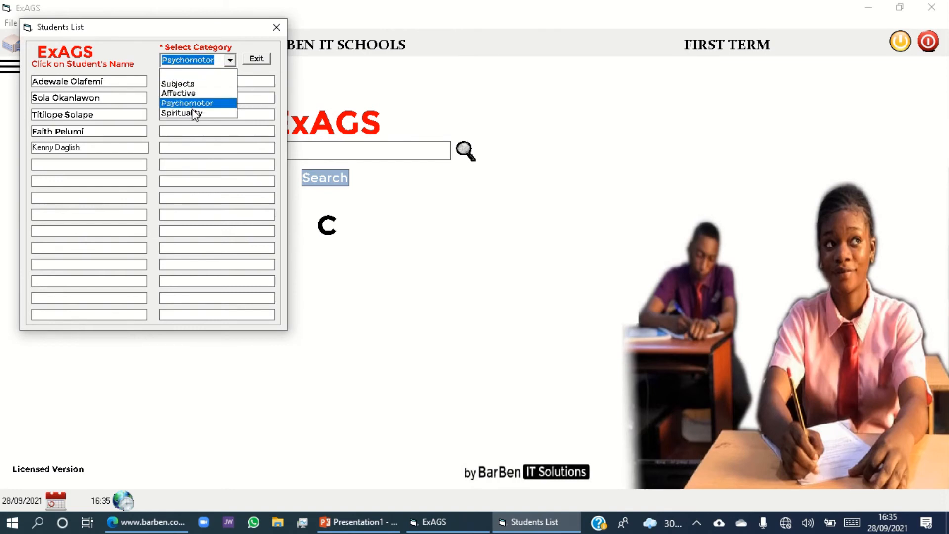
click(195, 113)
Choose the Affective category and open the first student's affective domain rating form.
click(230, 61)
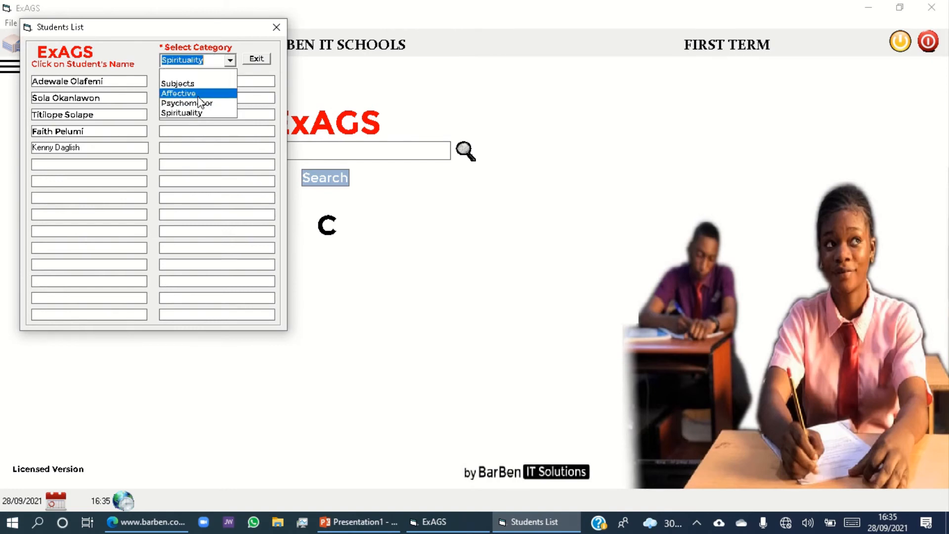
click(196, 97)
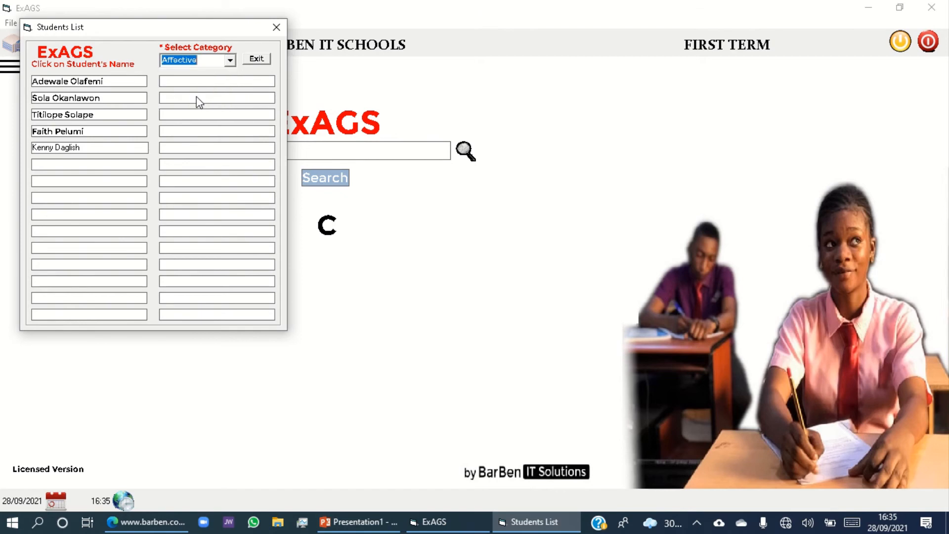
click(85, 82)
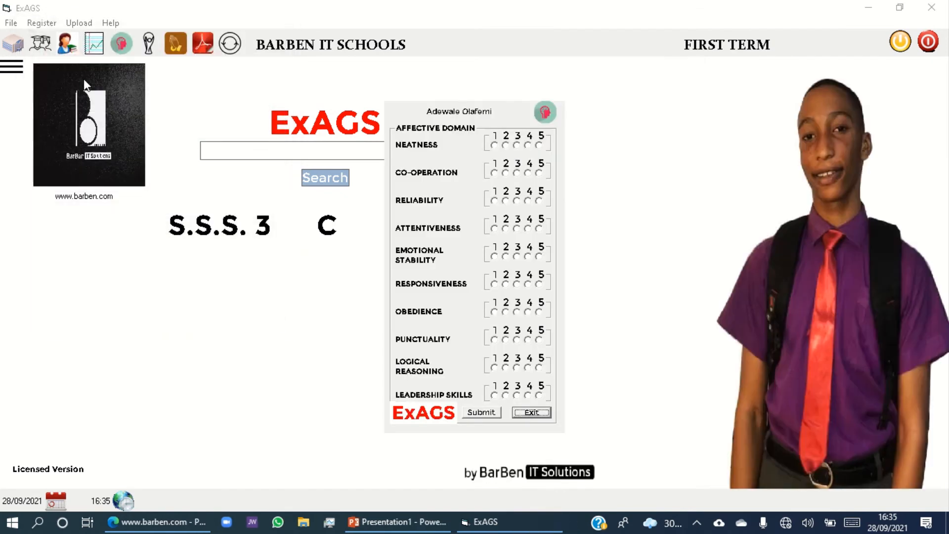
Rate the first student 5 for neatness, 4 for co-operation, 3 for reliability and 4 for attentiveness.
click(494, 146)
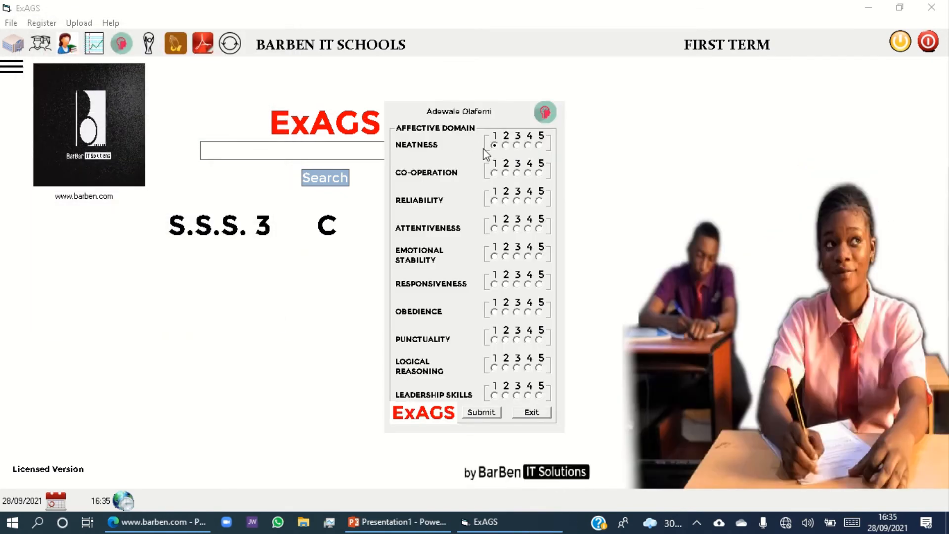
click(506, 174)
click(517, 201)
click(528, 228)
click(540, 146)
click(528, 173)
Rate emotional stability 4, responsiveness 4, obedience 3, punctuality 3, logical reasoning 4 and leadership skills 5, and submit the first student's affective ratings.
click(528, 285)
click(517, 312)
click(528, 368)
click(539, 396)
click(493, 415)
click(481, 412)
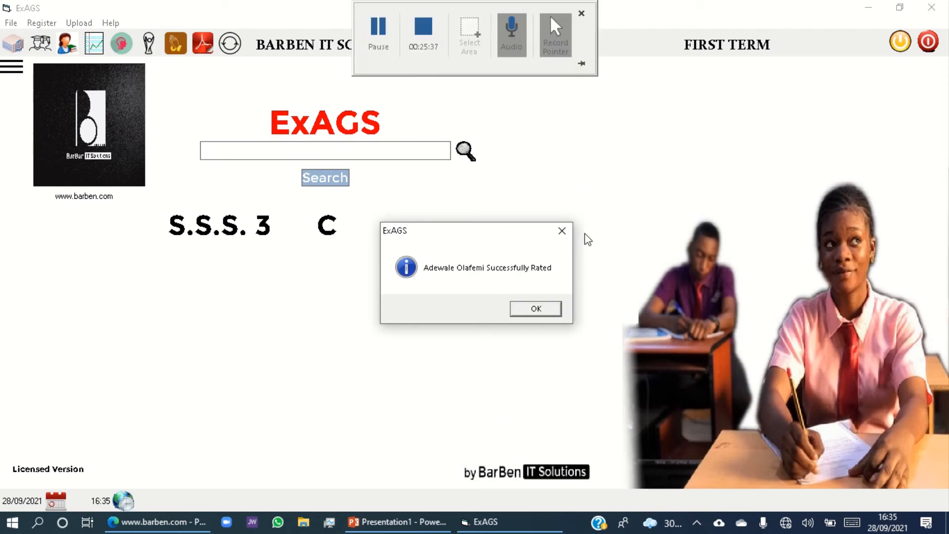
click(537, 310)
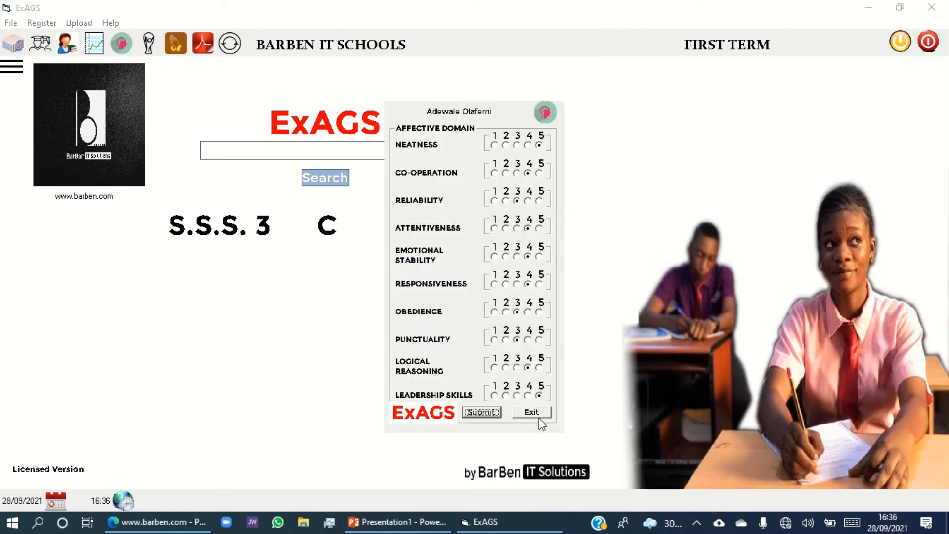
Open the second student's affective rating form and rate neatness 5, co-operation 5, reliability 4 and attentiveness 3.
click(539, 413)
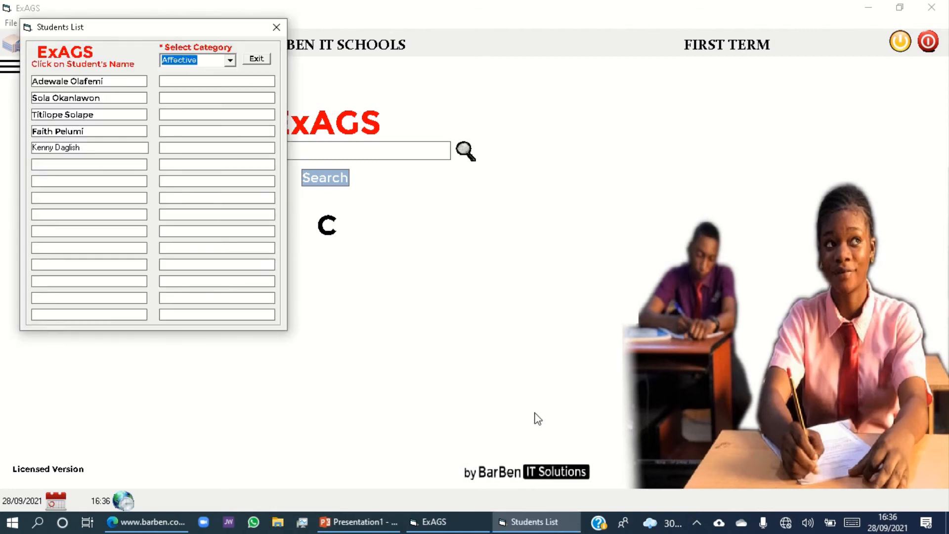
click(81, 97)
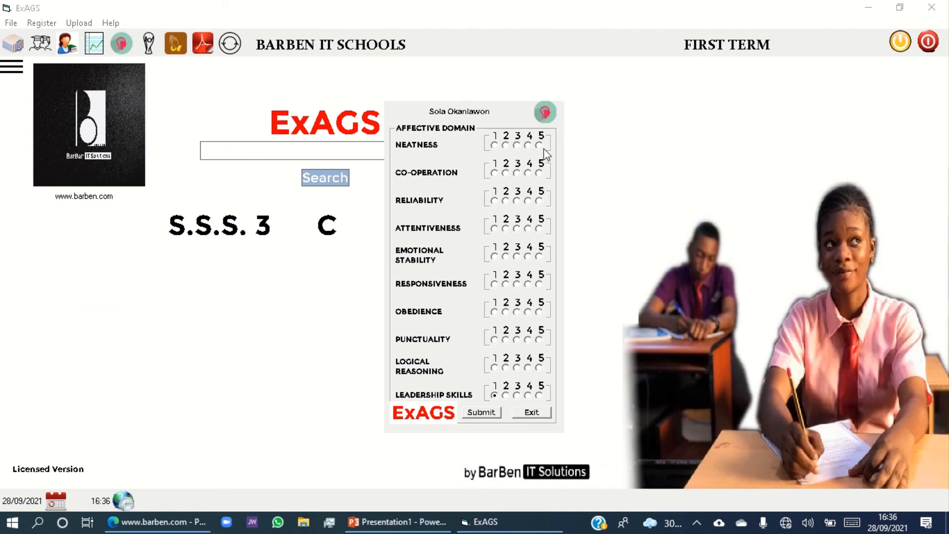
click(539, 146)
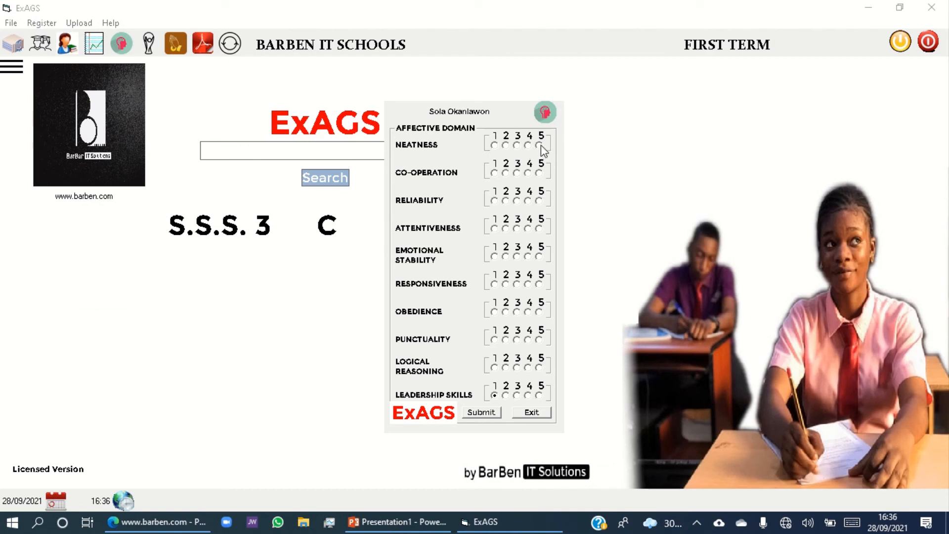
click(527, 201)
click(517, 229)
Submit the second student with emotional stability 3, responsiveness 3, obedience 4, punctuality 4, logical reasoning 3 and leadership skills 5, and close the students list.
click(517, 257)
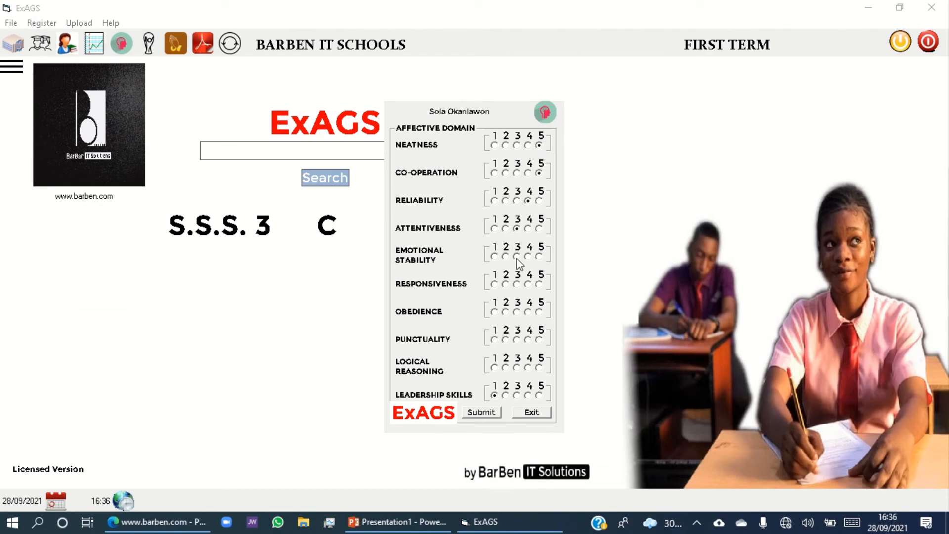
click(528, 312)
click(527, 340)
key(Return)
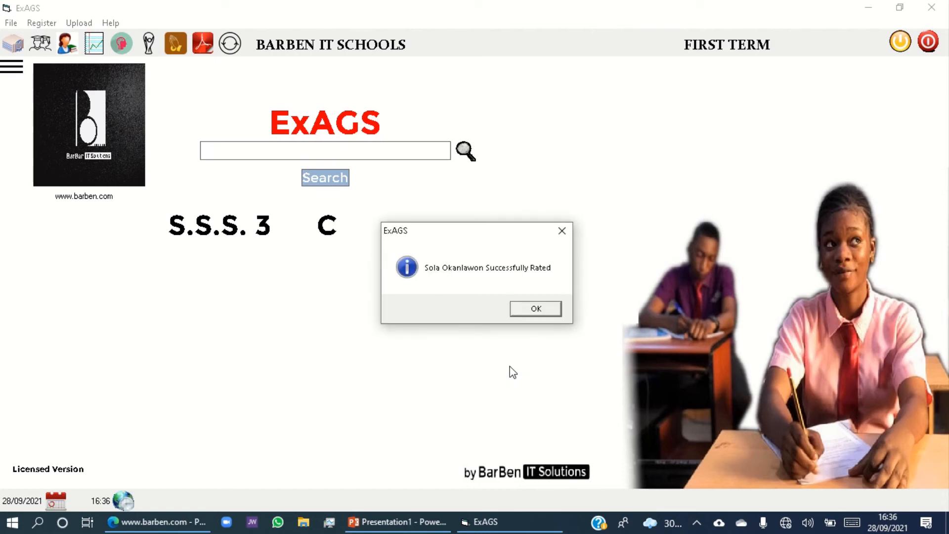
click(541, 309)
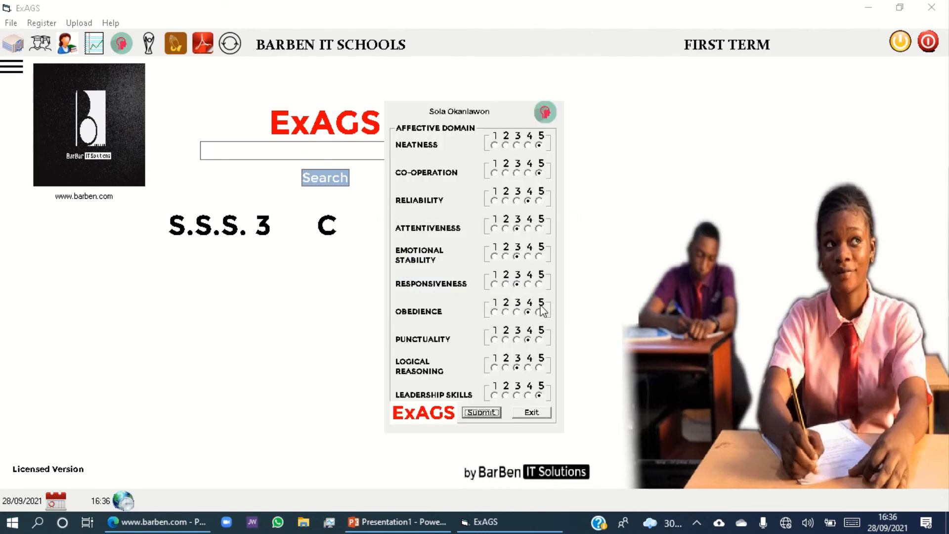
click(531, 412)
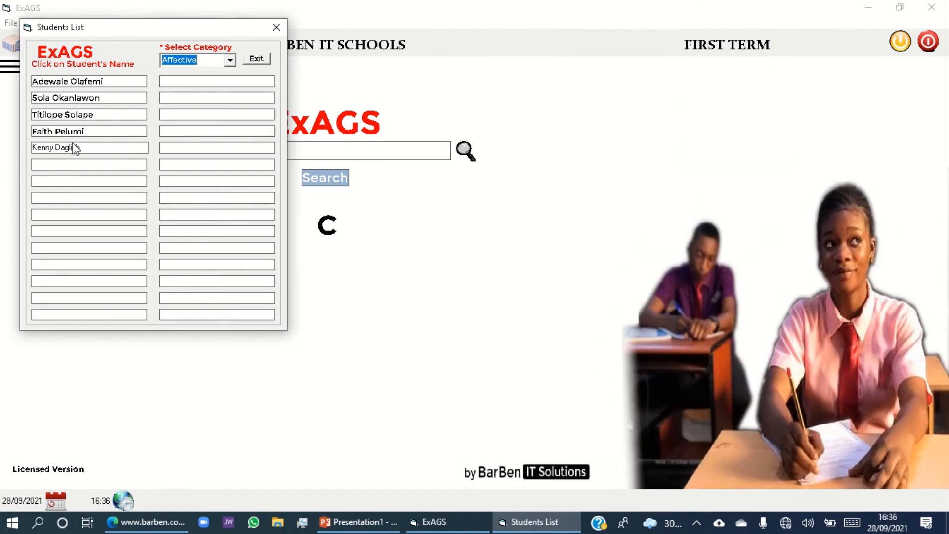
click(257, 59)
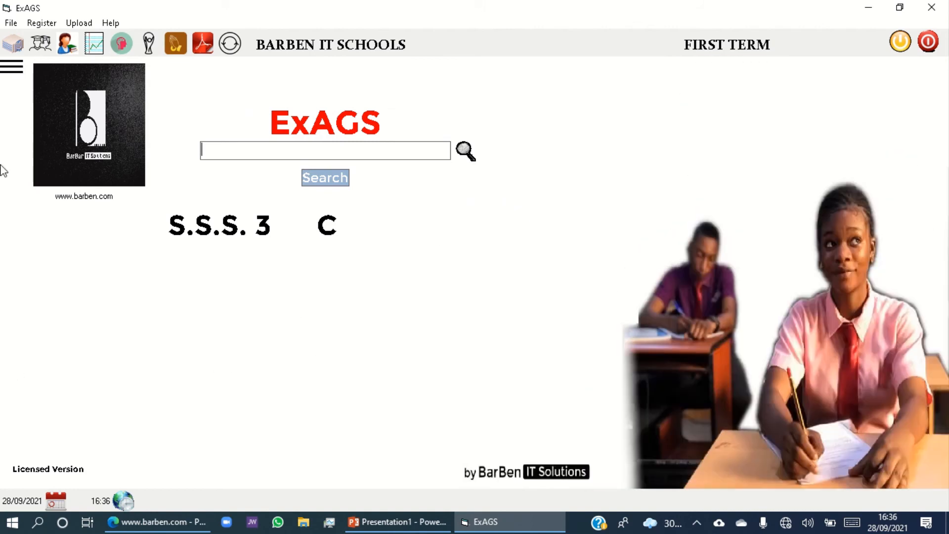
Open the Save As dialog for first-term S.S.S. 3 C reports and generate a preview of the BROADSHEET.
click(13, 67)
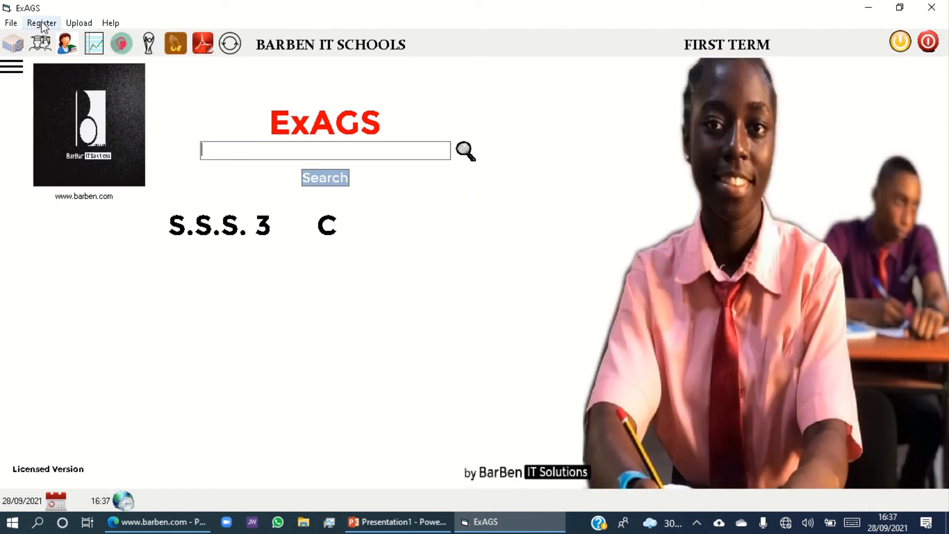
click(10, 23)
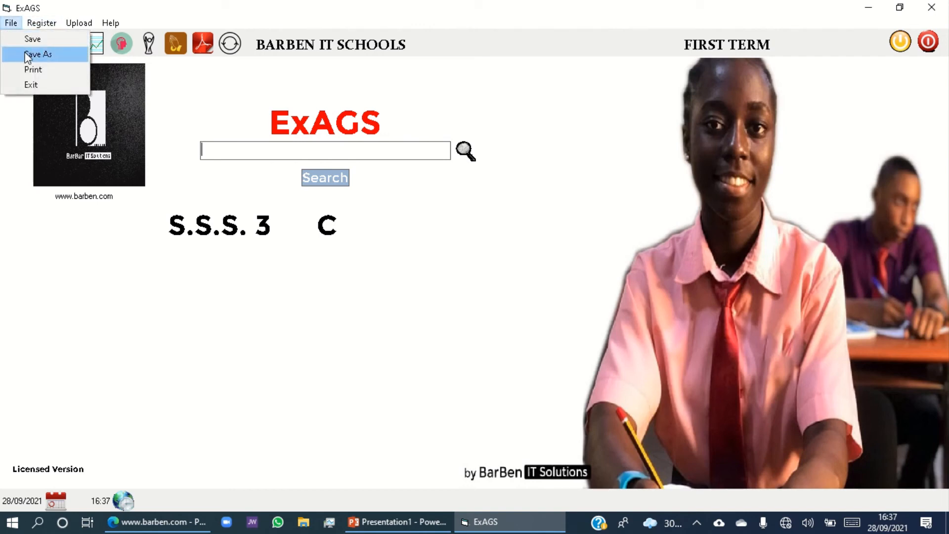
click(203, 48)
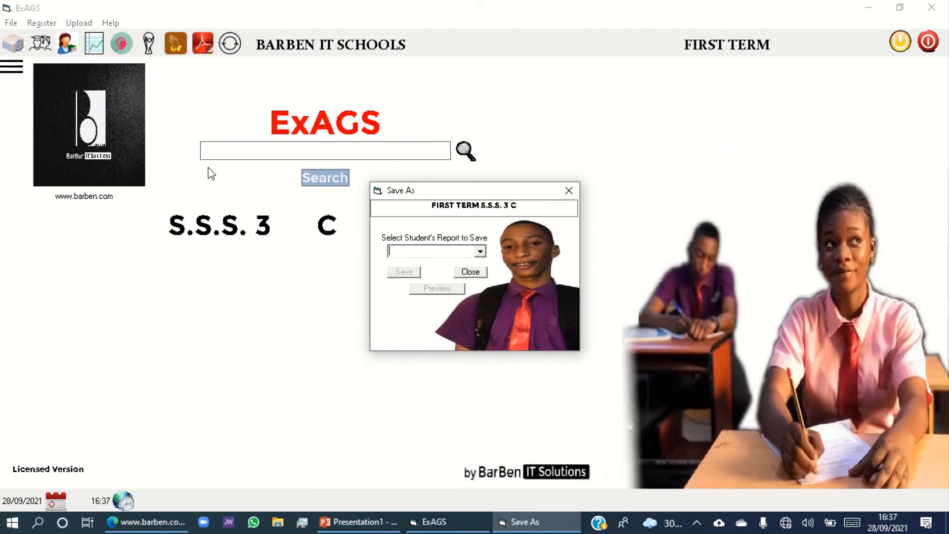
click(481, 252)
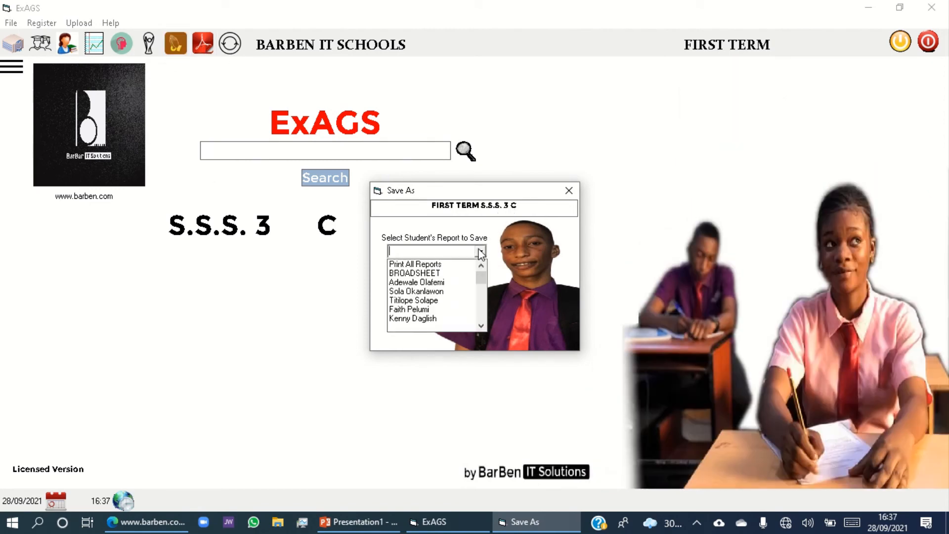
click(434, 275)
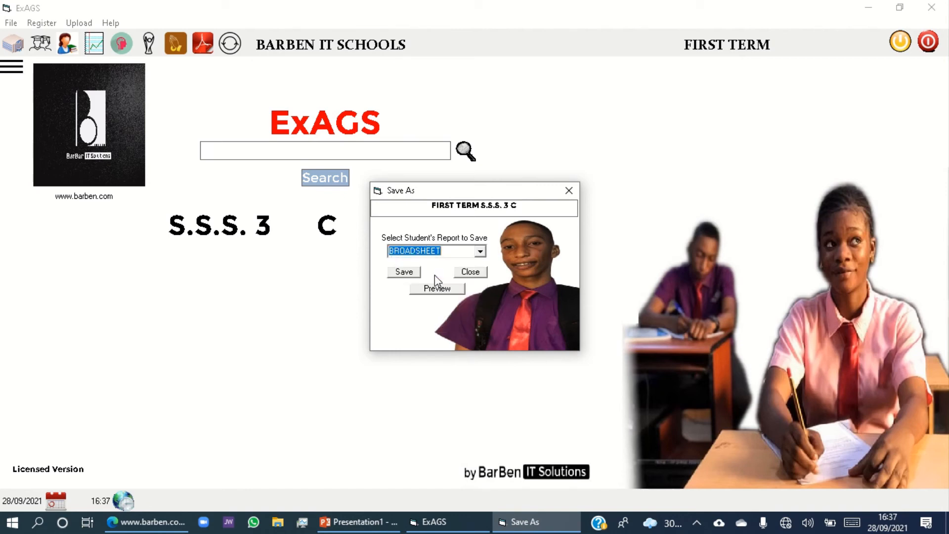
click(445, 290)
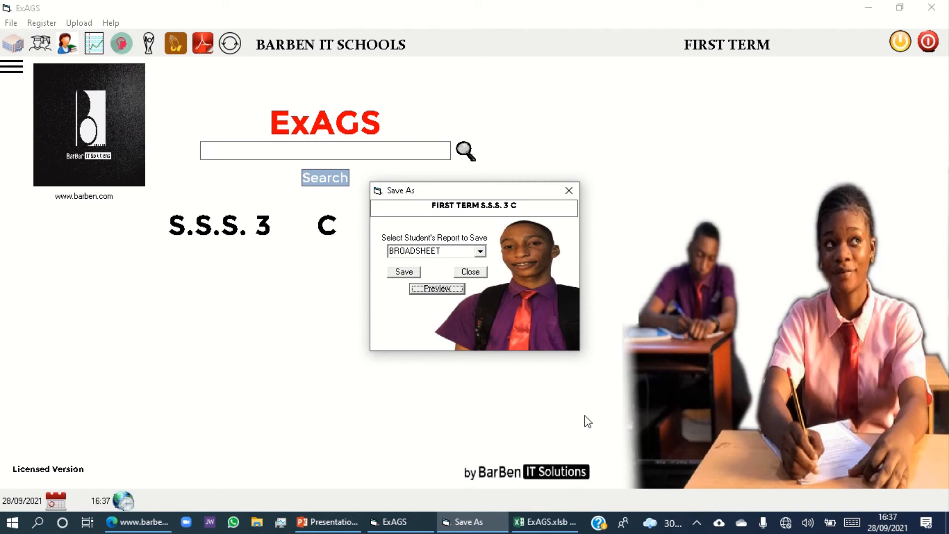
Switch to the Excel print preview, examine the broadsheet's subject scores and totals at full size, and close the preview.
click(550, 528)
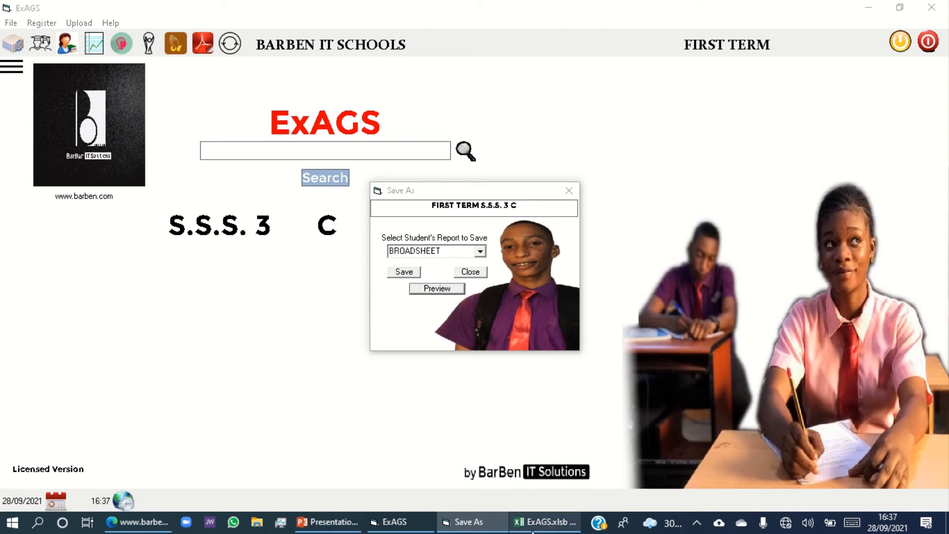
click(541, 520)
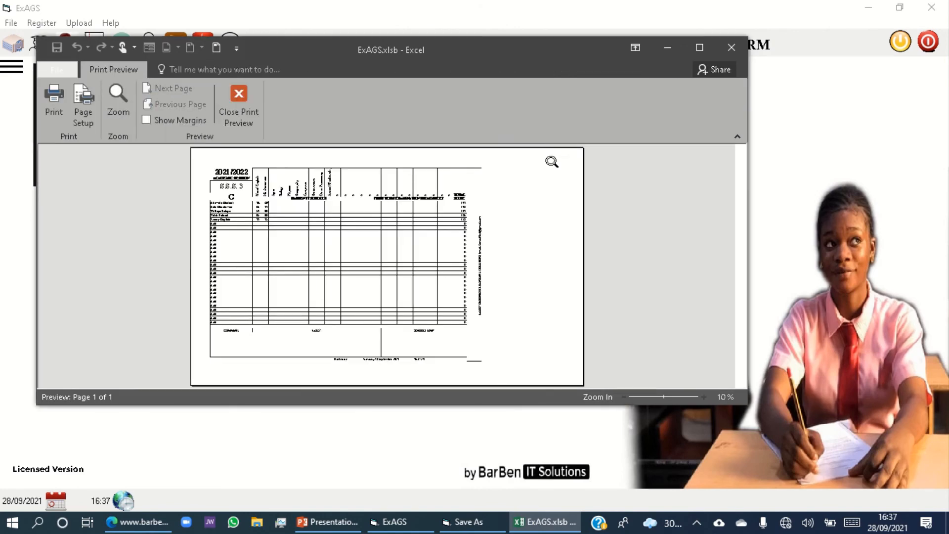
click(701, 49)
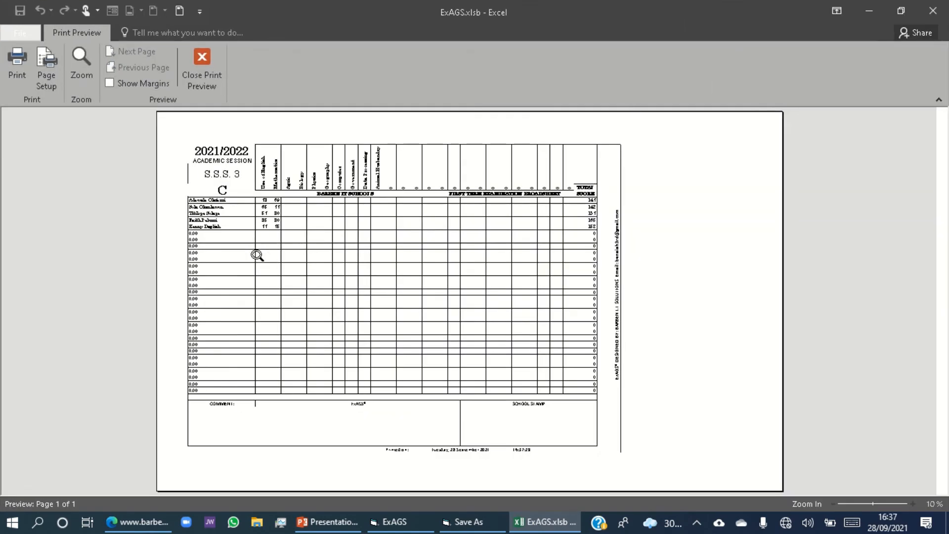
click(271, 238)
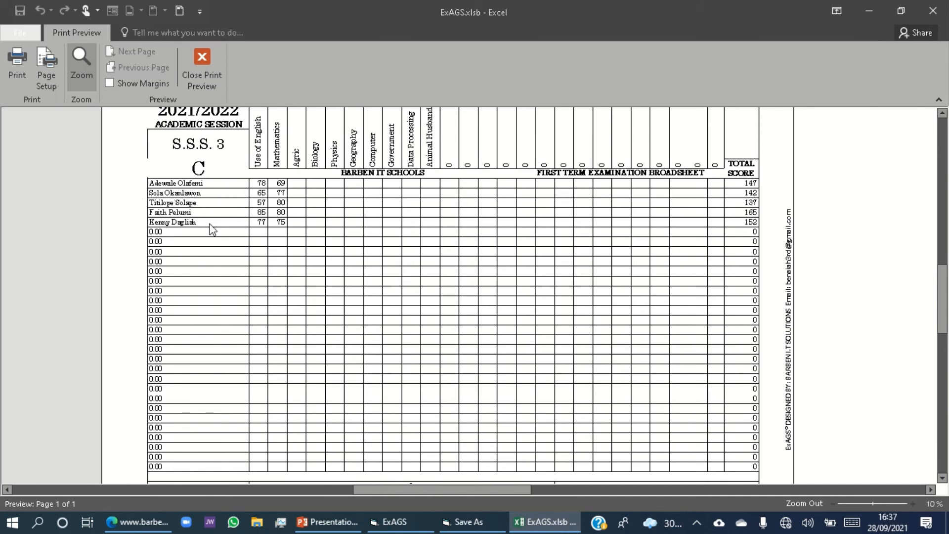
scroll(212, 172, up, 3)
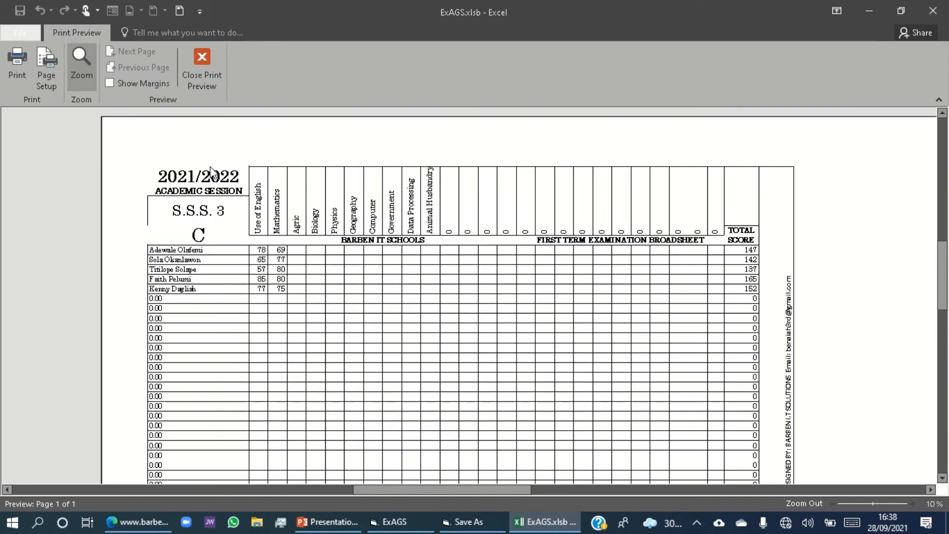
click(213, 73)
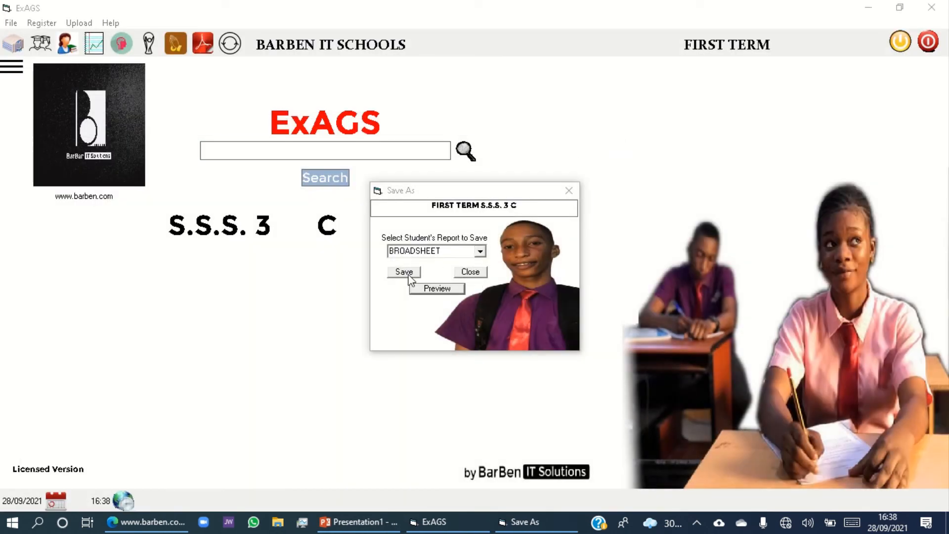
Select the first student's report, generate its preview and bring up the Excel preview at full window size.
click(481, 251)
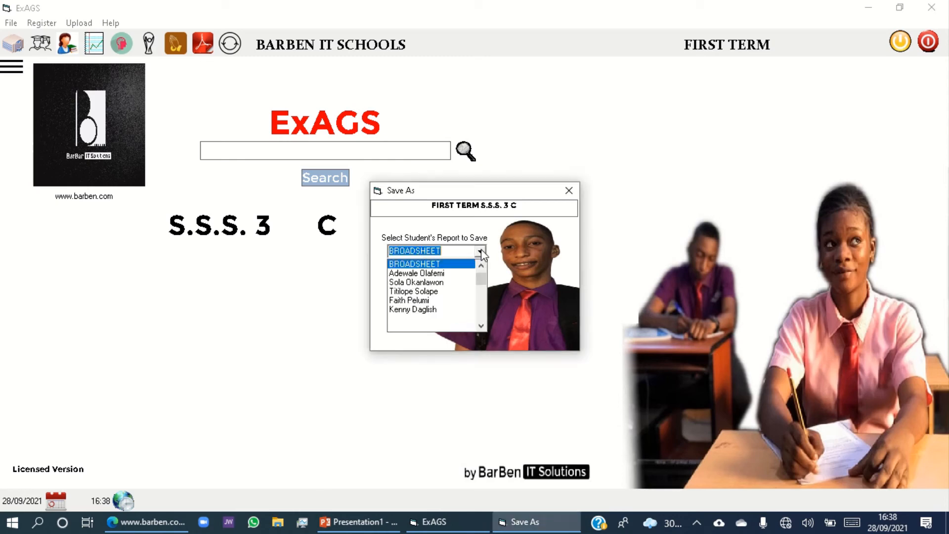
click(418, 274)
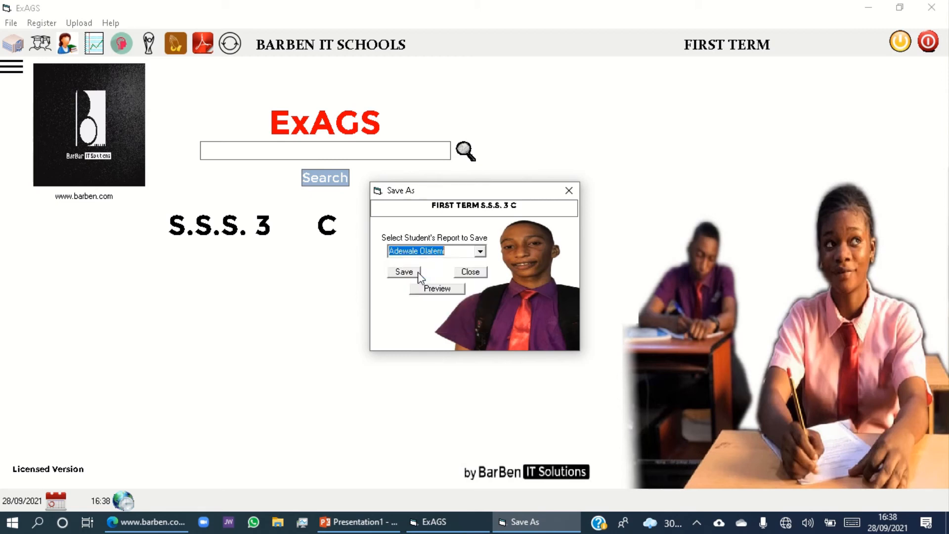
click(432, 289)
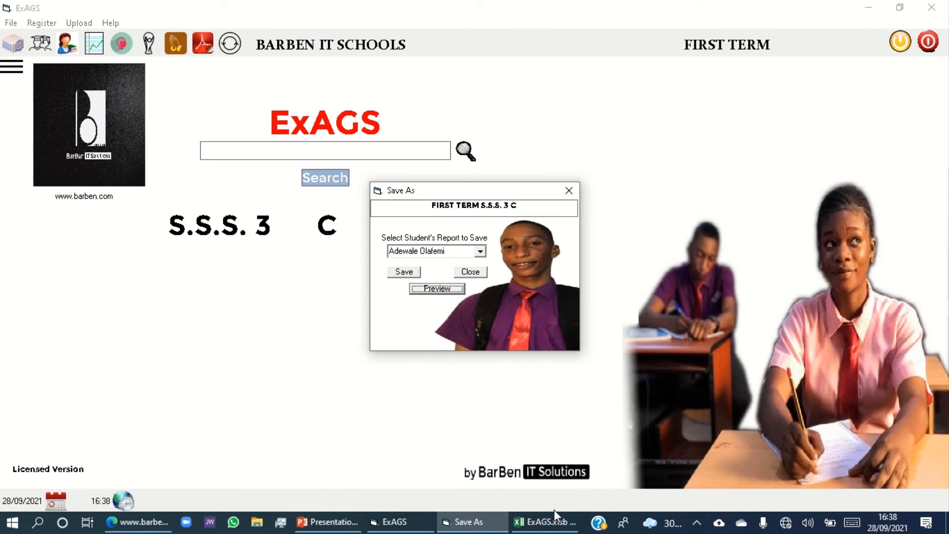
click(547, 523)
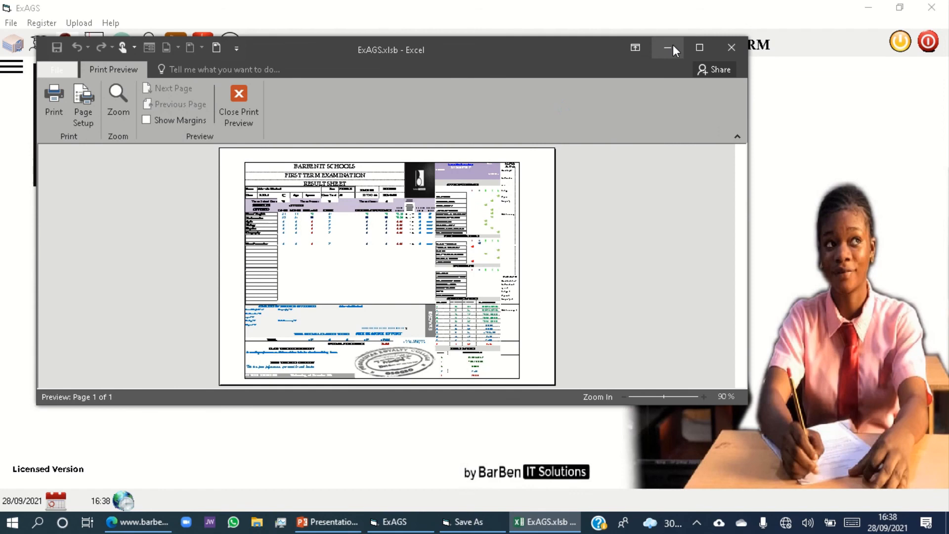
click(699, 47)
Examine the first student's result sheet, covering scores, skill ratings, grade analysis and teachers' comments, and close the preview.
click(354, 304)
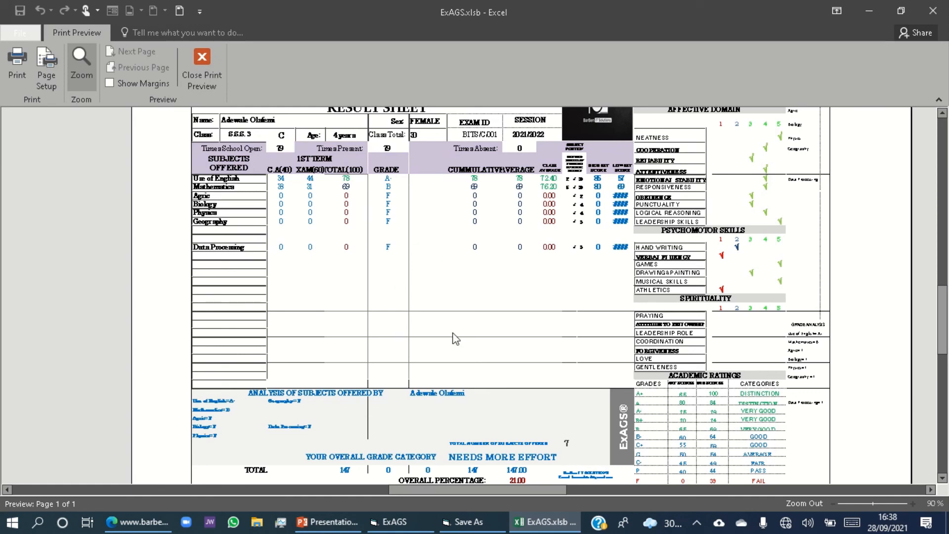
scroll(453, 335, down, 3)
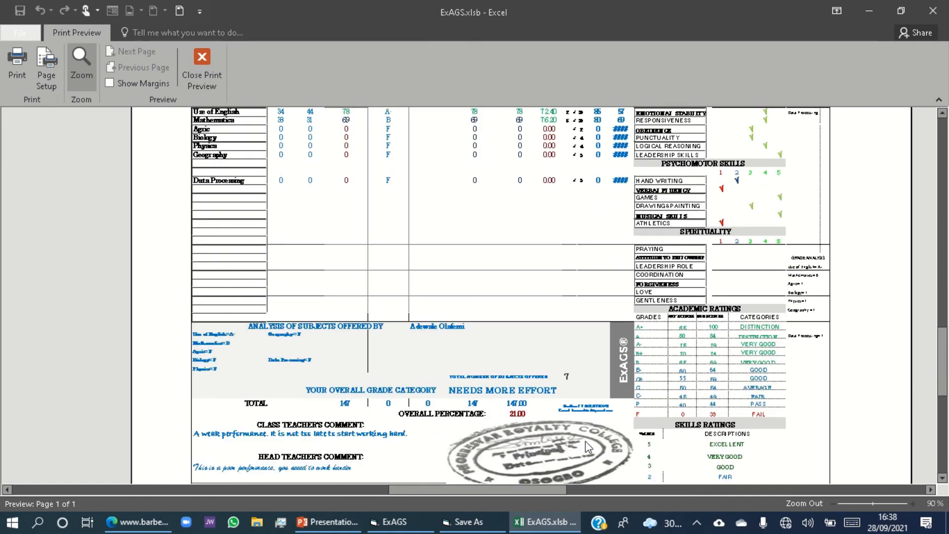
scroll(519, 467, down, 2)
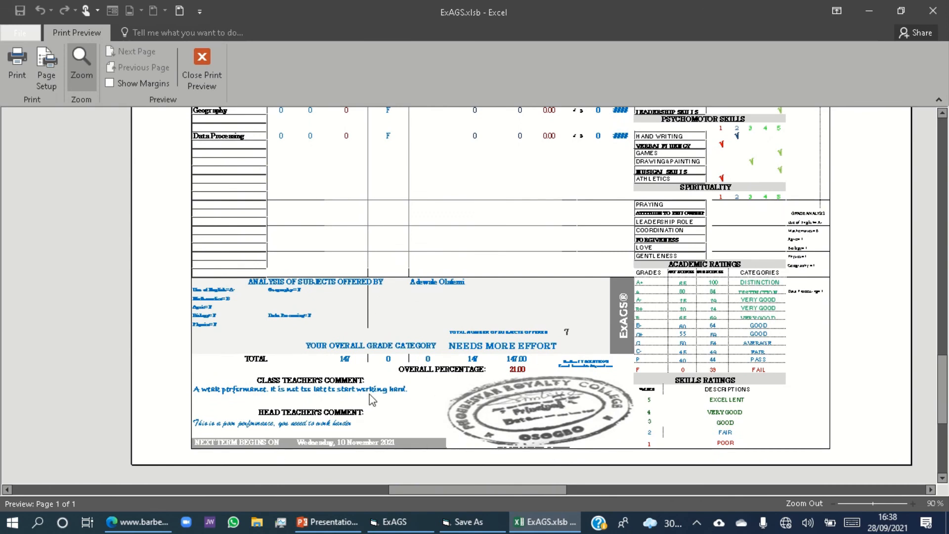
scroll(442, 383, up, 6)
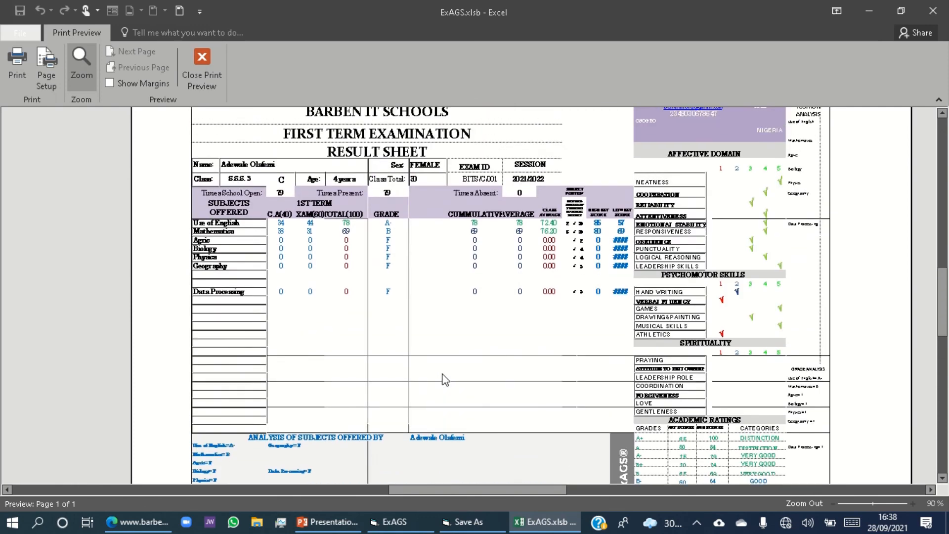
scroll(446, 380, up, 1)
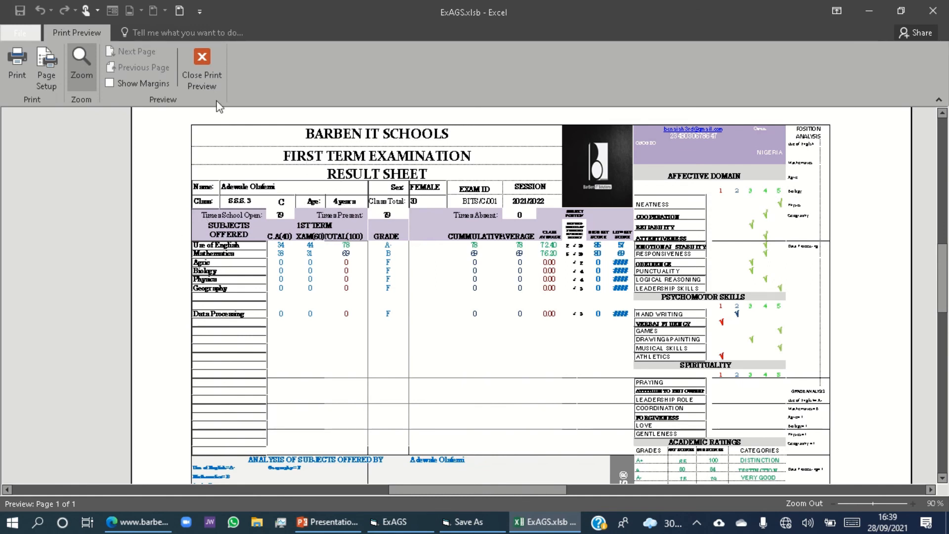
click(210, 73)
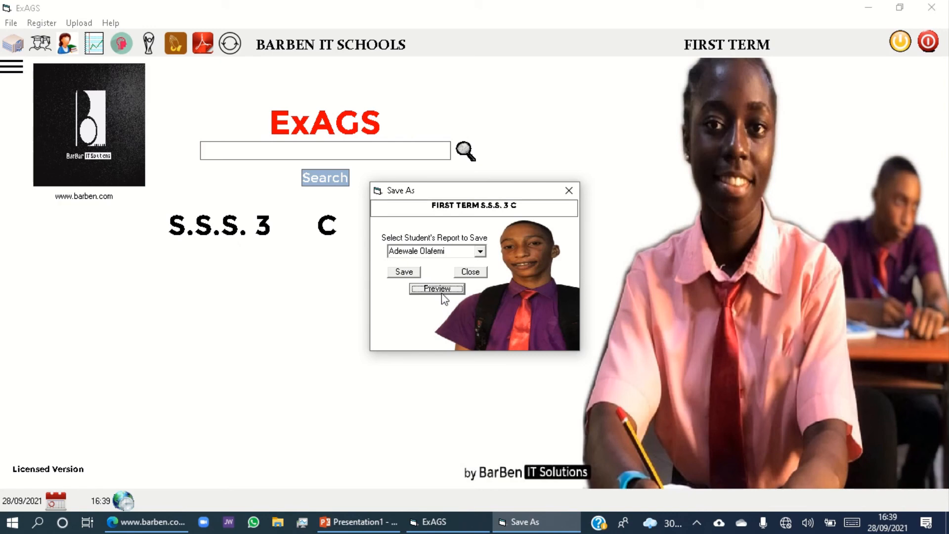
Save the first student's report as a PDF in the ExAGS folder, using the student's full name as file name.
click(404, 275)
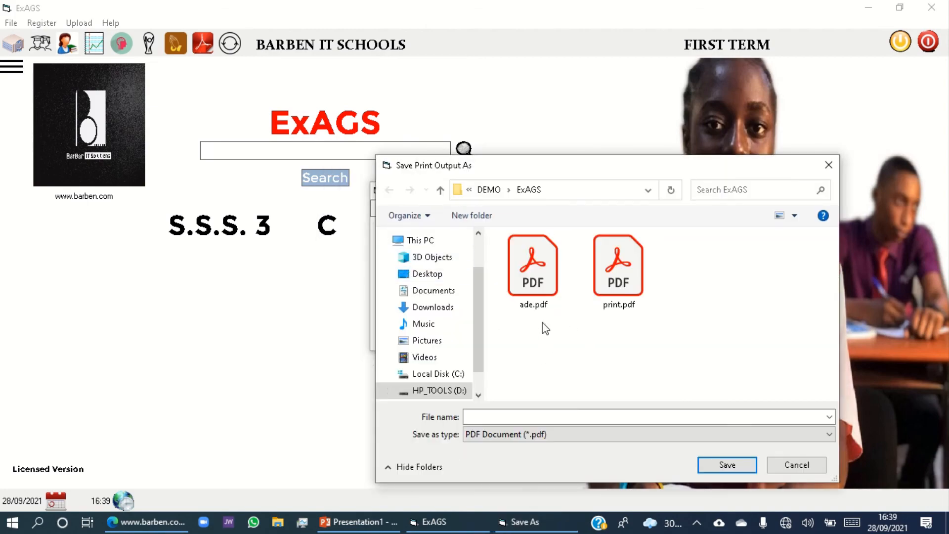
drag(569, 165, 462, 167)
click(397, 420)
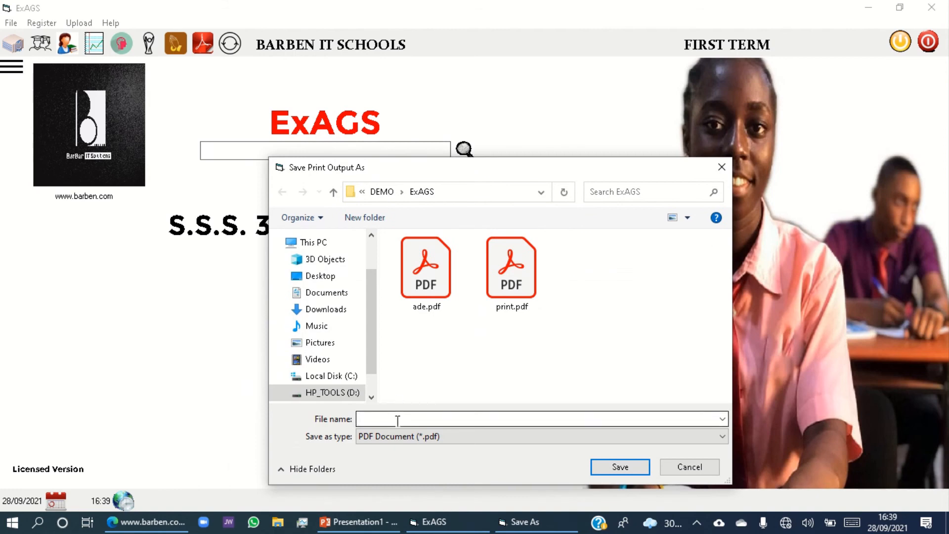
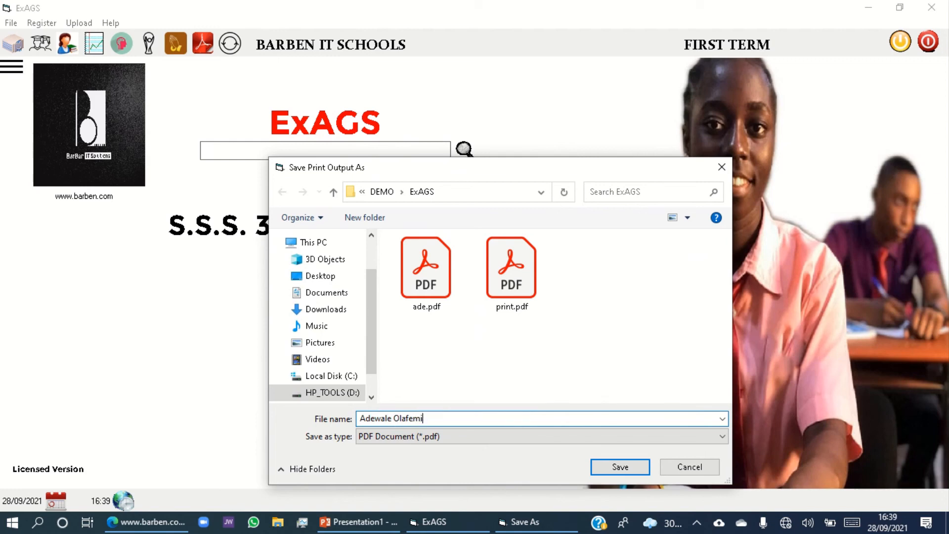
click(620, 468)
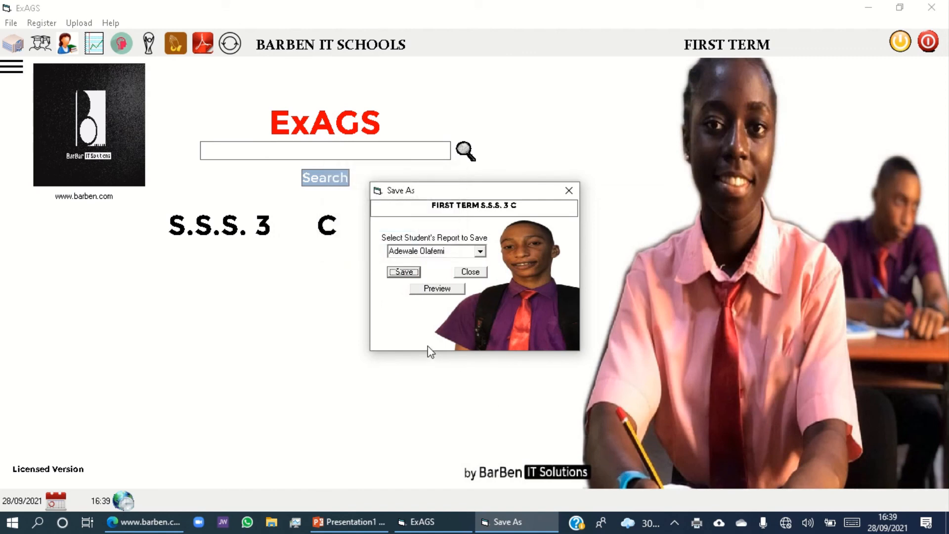
Choose Print All Reports as the report to save for S.S.S. 3 C and close the Save As dialog.
click(480, 252)
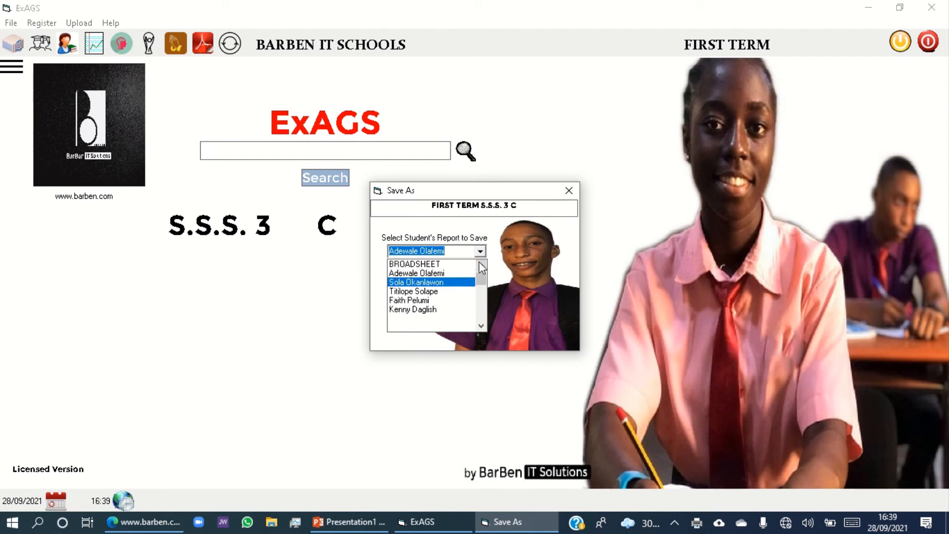
click(480, 265)
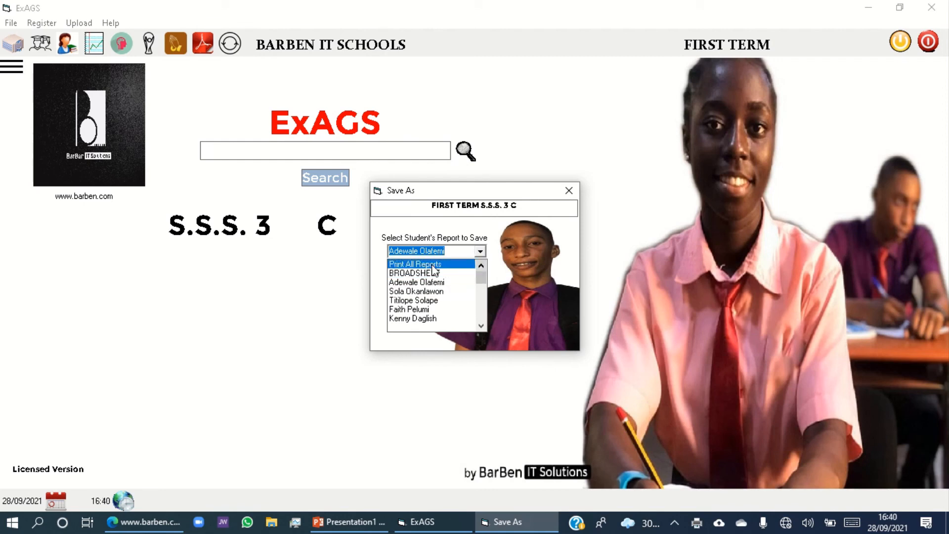
click(433, 266)
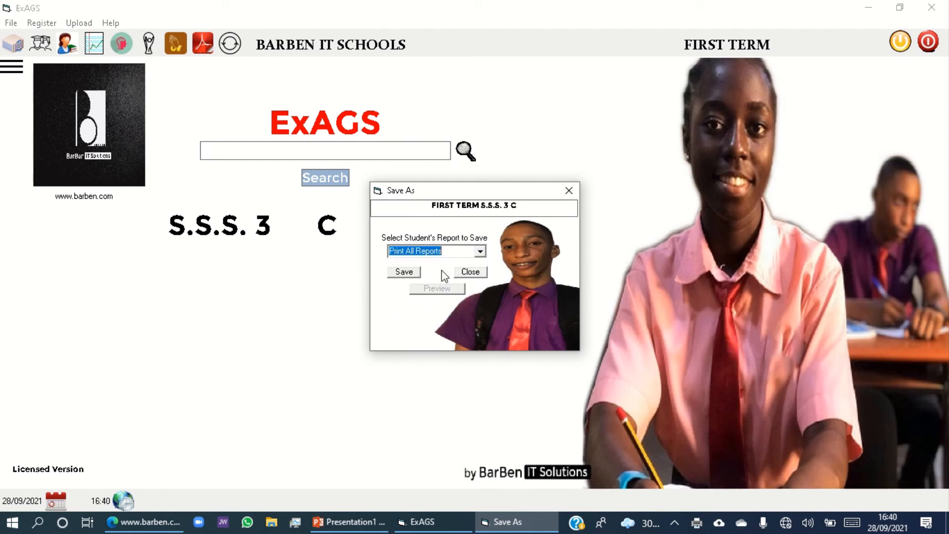
click(469, 273)
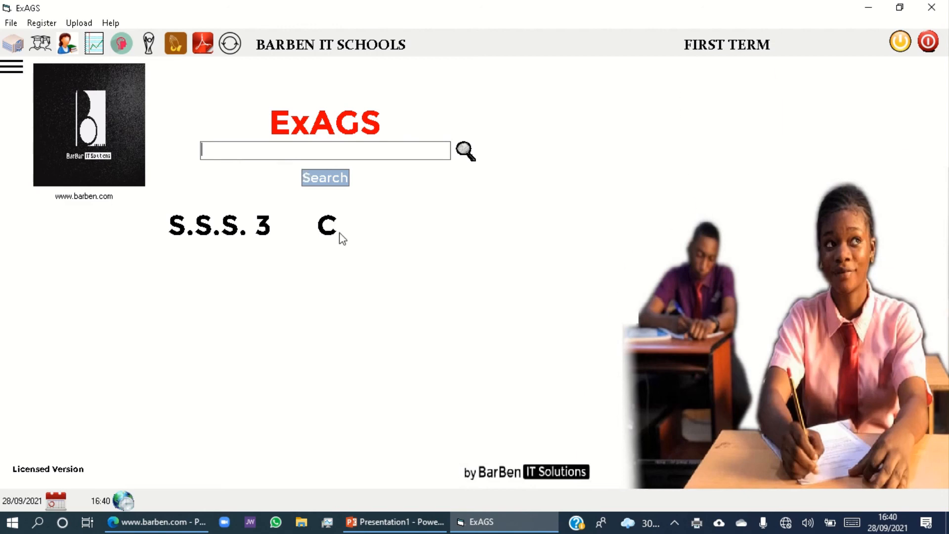
Turn on Wi-Fi, connect to the available phone hotspot and close the network list.
click(786, 525)
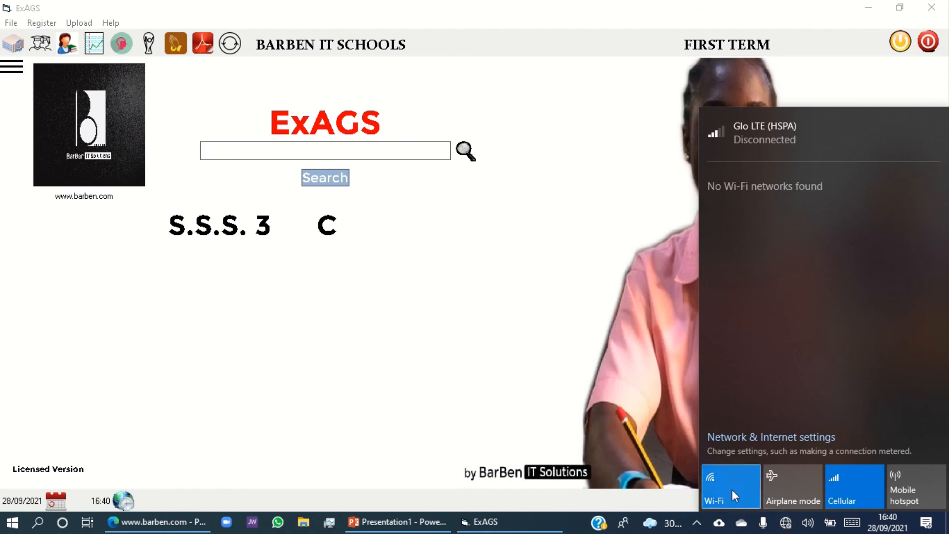
click(731, 490)
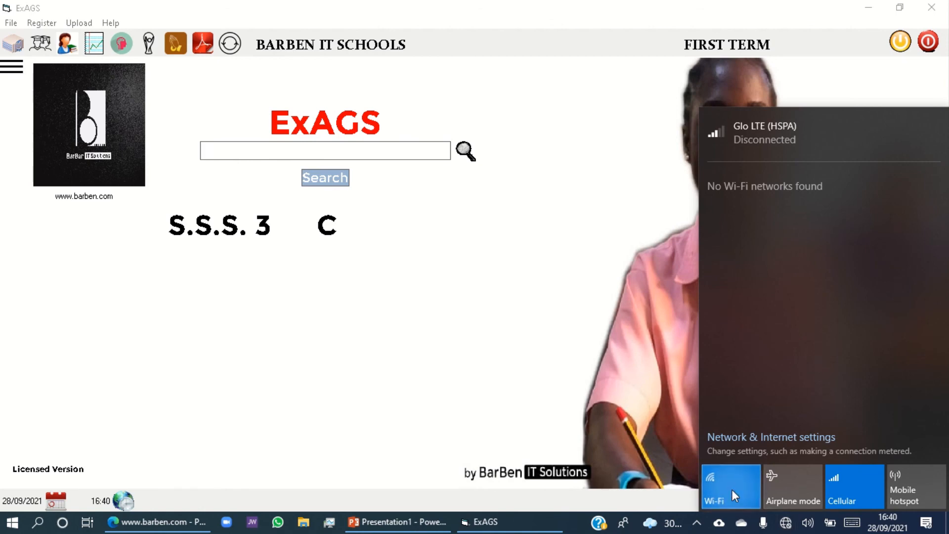
click(732, 489)
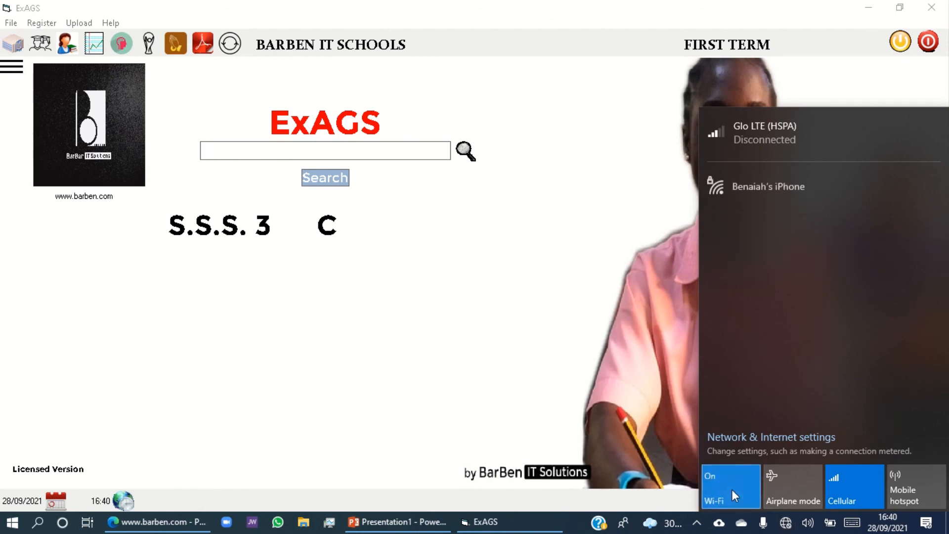
click(793, 191)
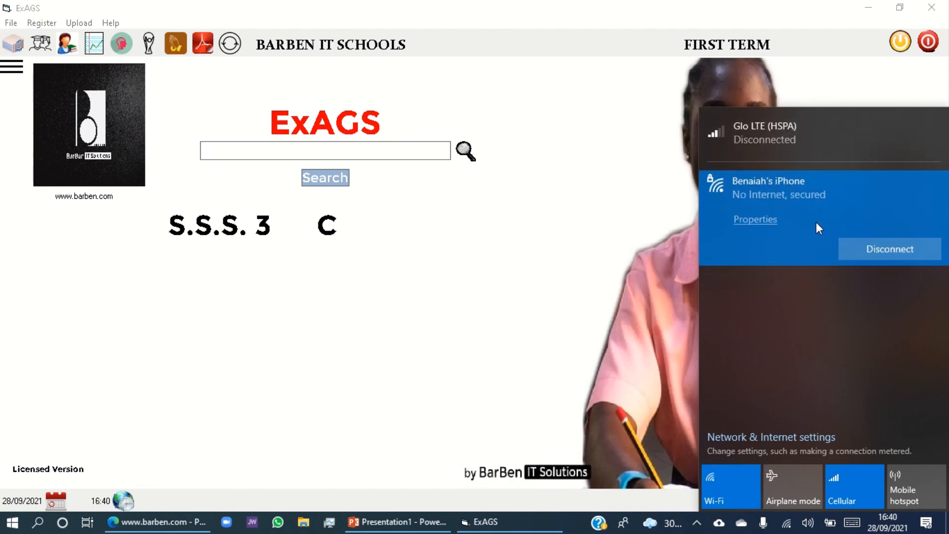
click(594, 221)
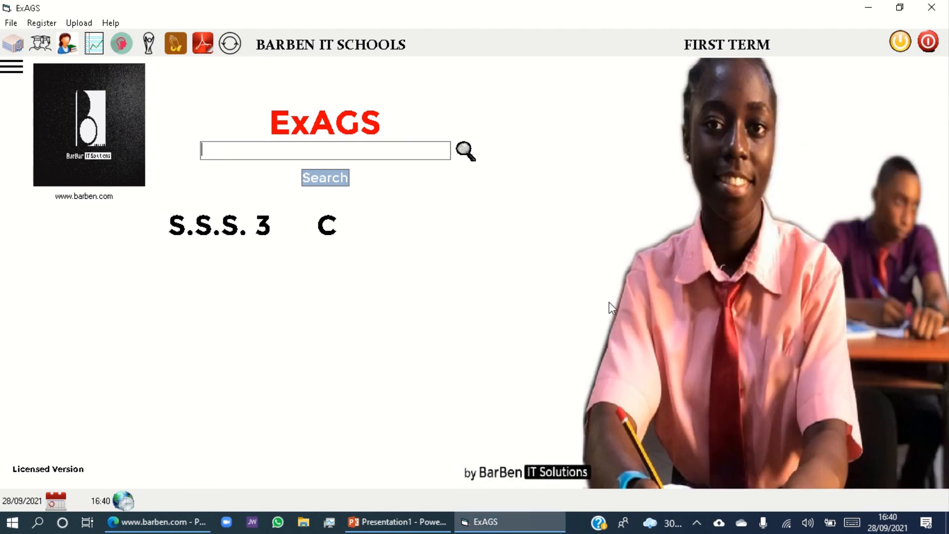
Open Google Mail from the web shortcuts and start a new message.
click(14, 68)
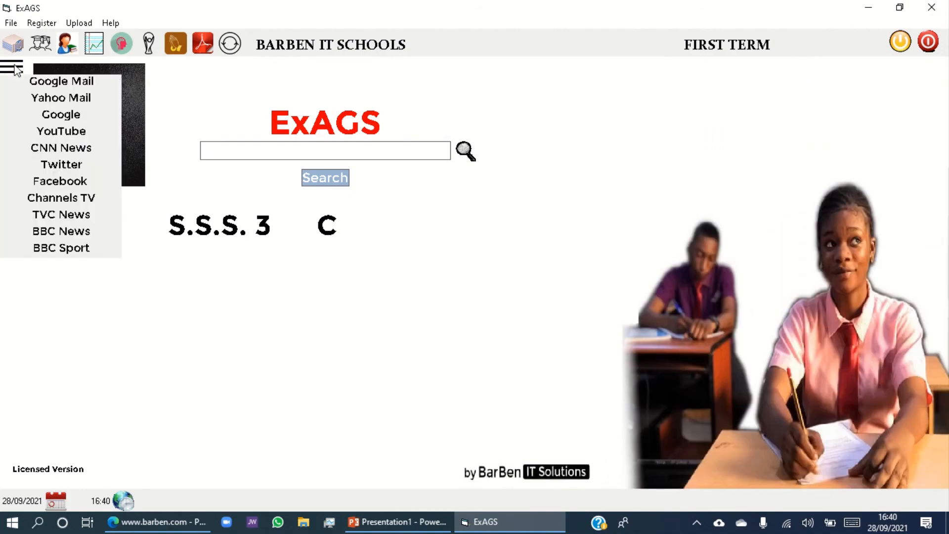
click(38, 84)
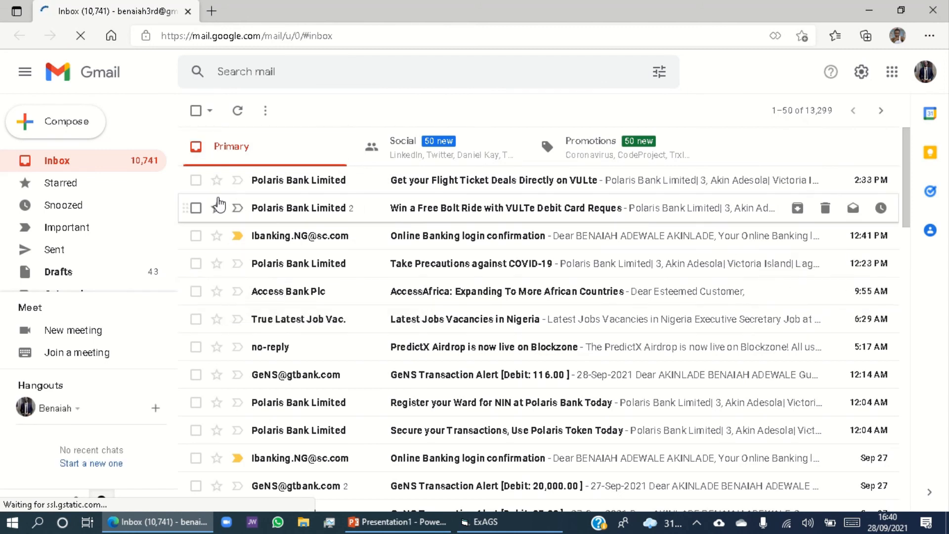
click(44, 130)
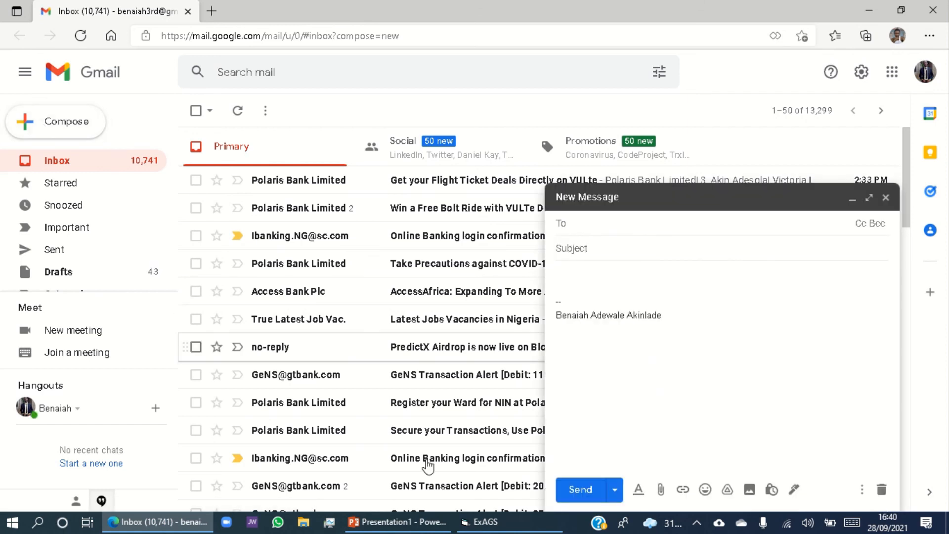
Attach the student's report PDF from the DEMO\ExAGS folder on HP_TOOLS (D:) to the new message.
click(661, 490)
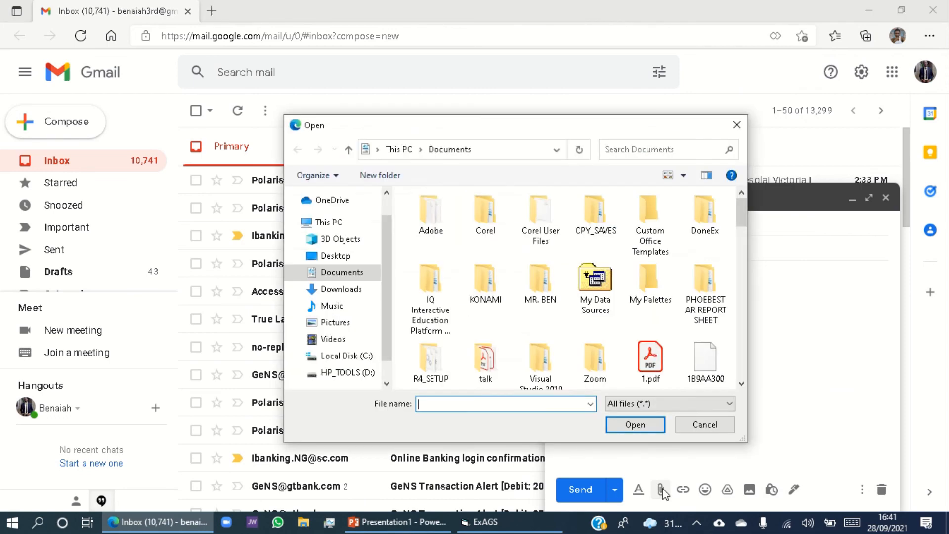
click(348, 374)
double_click(433, 230)
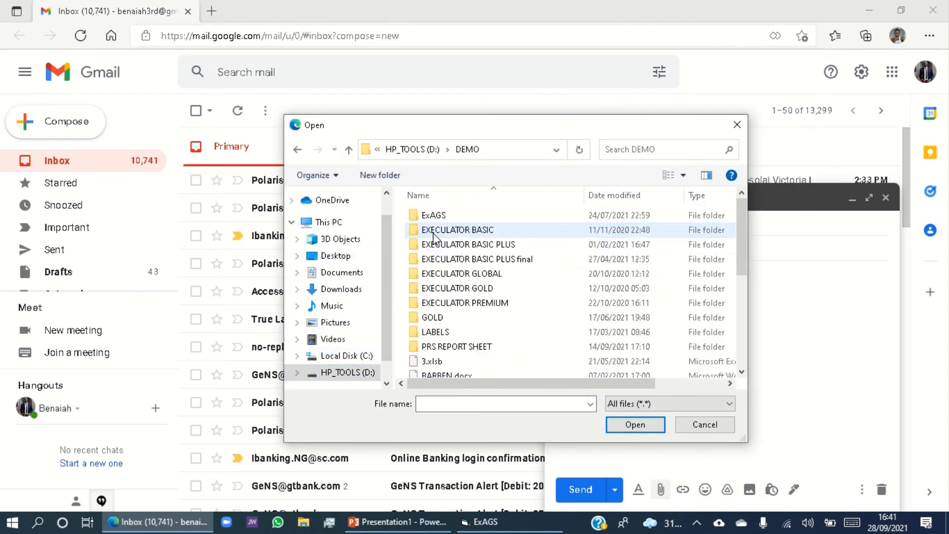
double_click(438, 216)
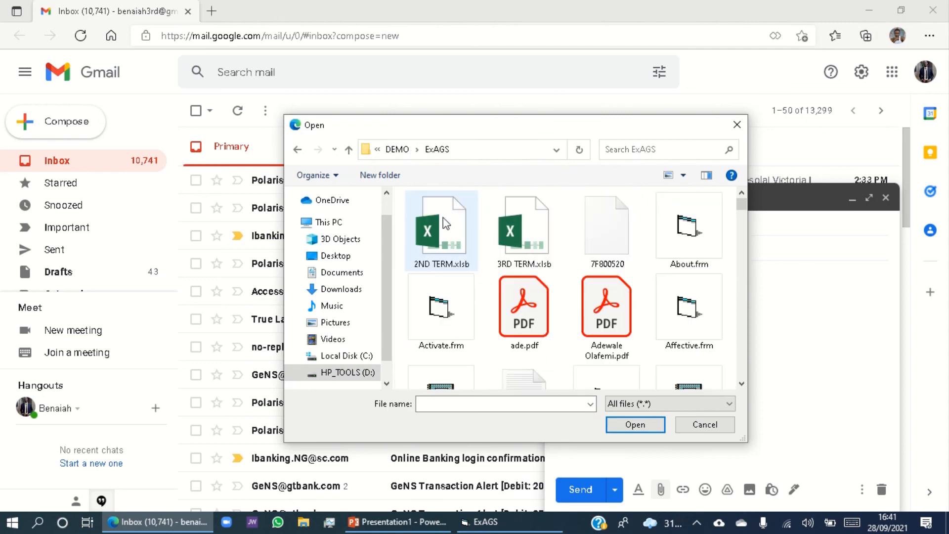
double_click(612, 317)
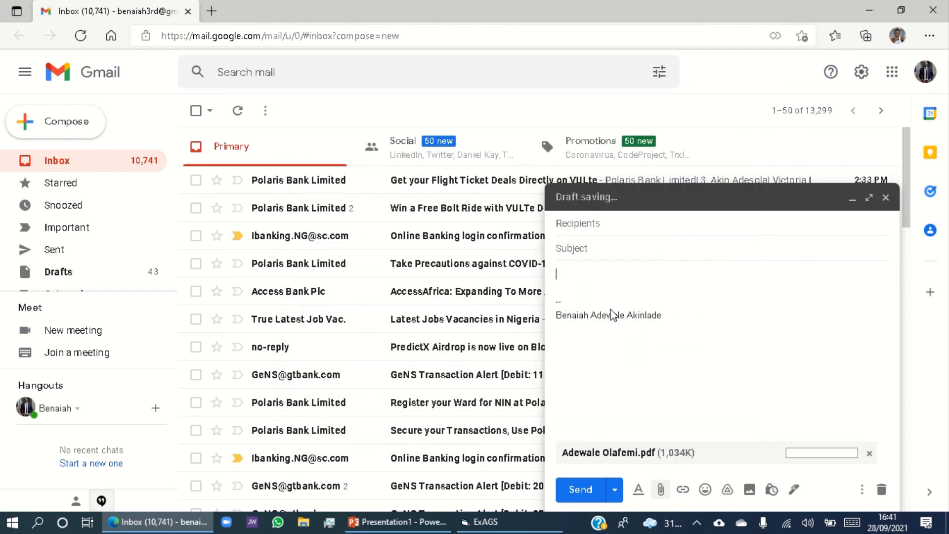
Enter the recipient's e-mail address from the suggested contact and send the message with the attached report.
click(606, 224)
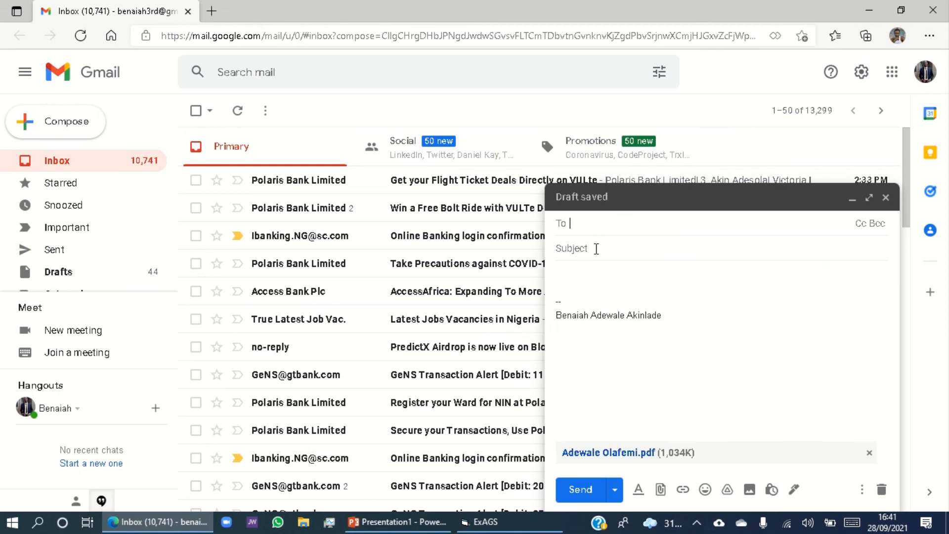
text(adela)
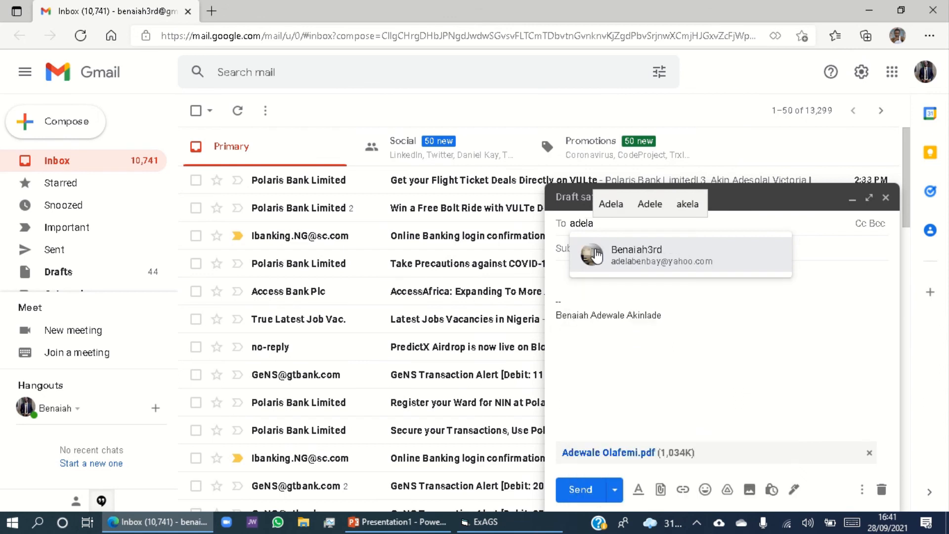
click(628, 254)
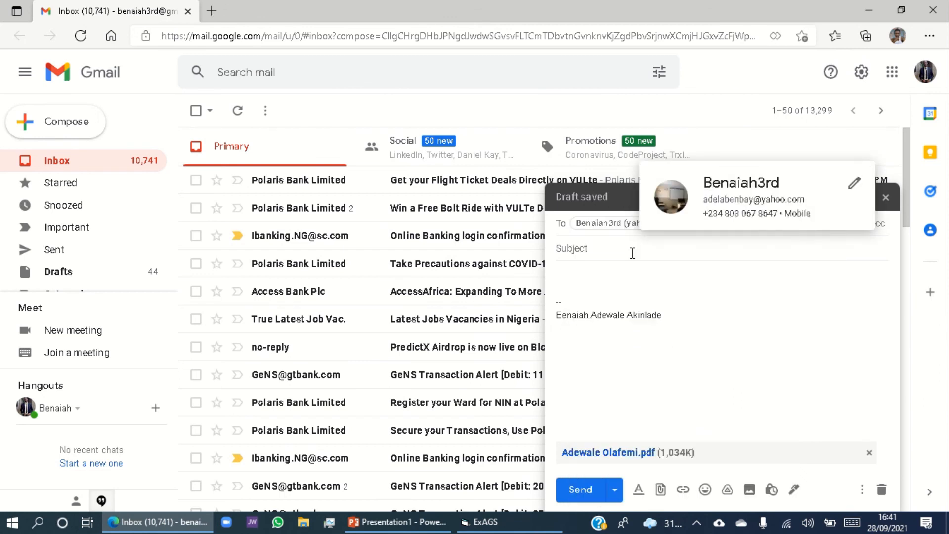
click(577, 489)
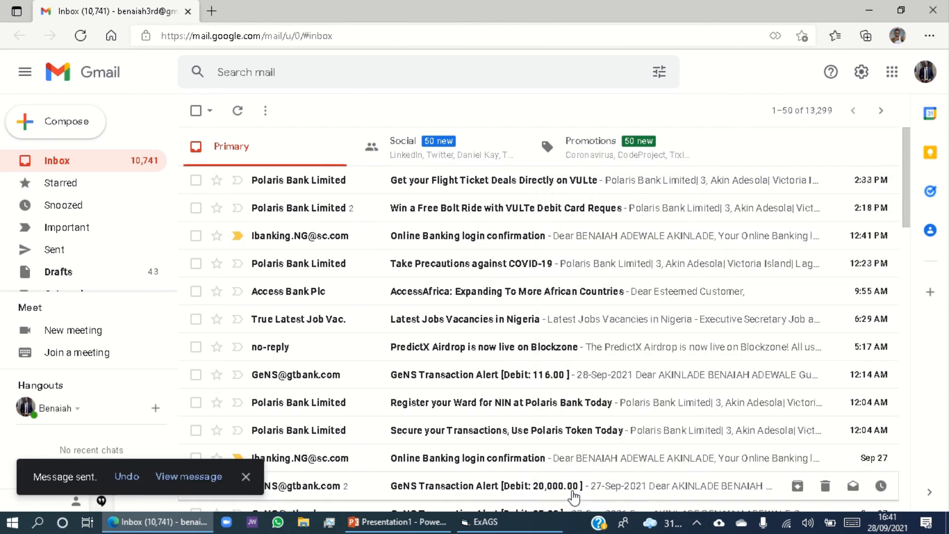
Switch to ExAGS and run a web search for "best schools in Nigeria".
click(492, 528)
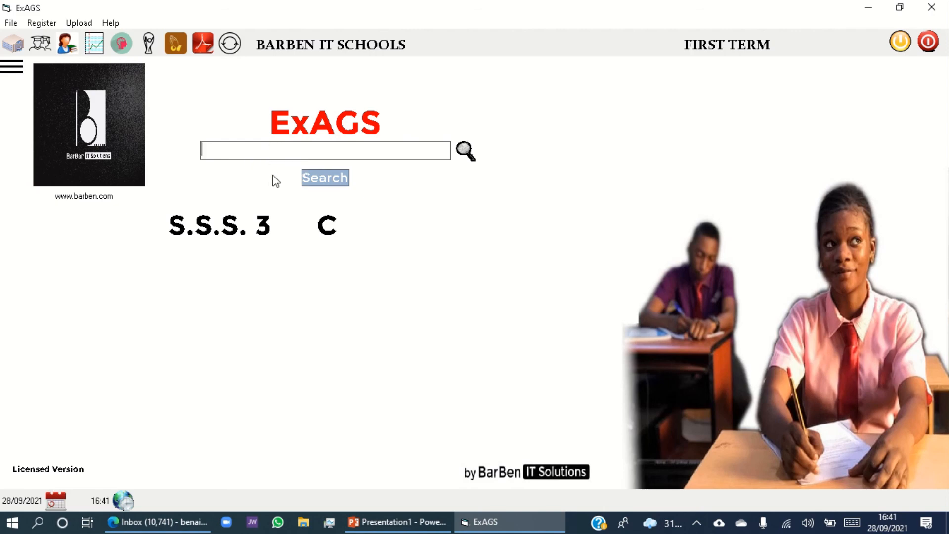
text(best sc)
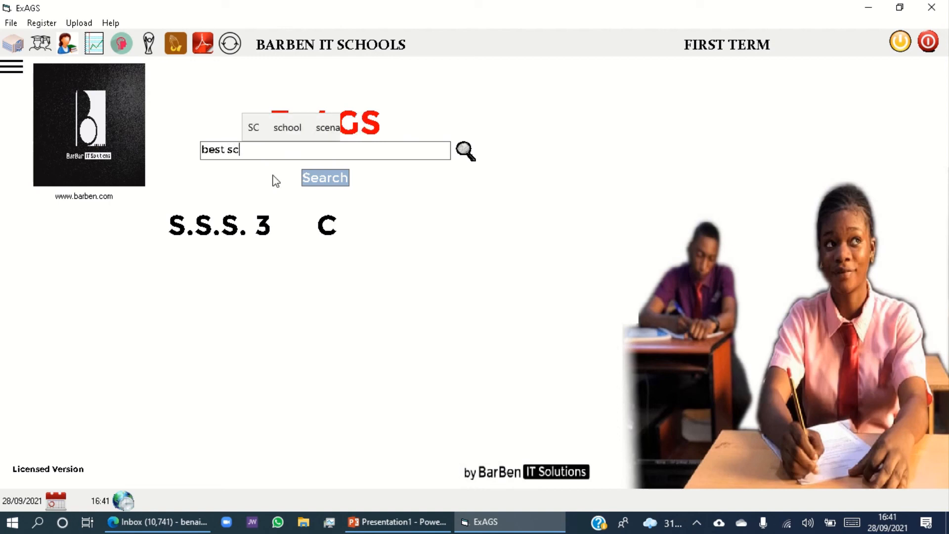
text(hools )
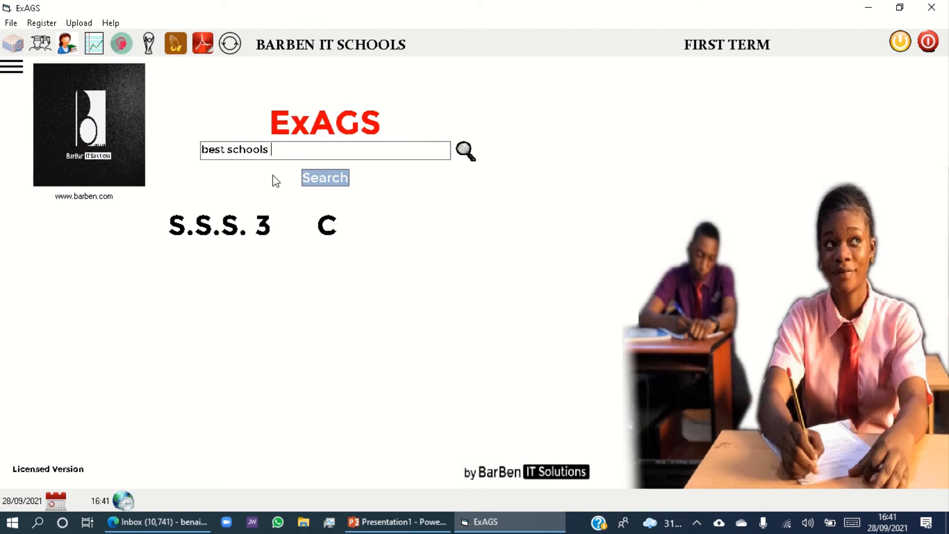
text(in Niger)
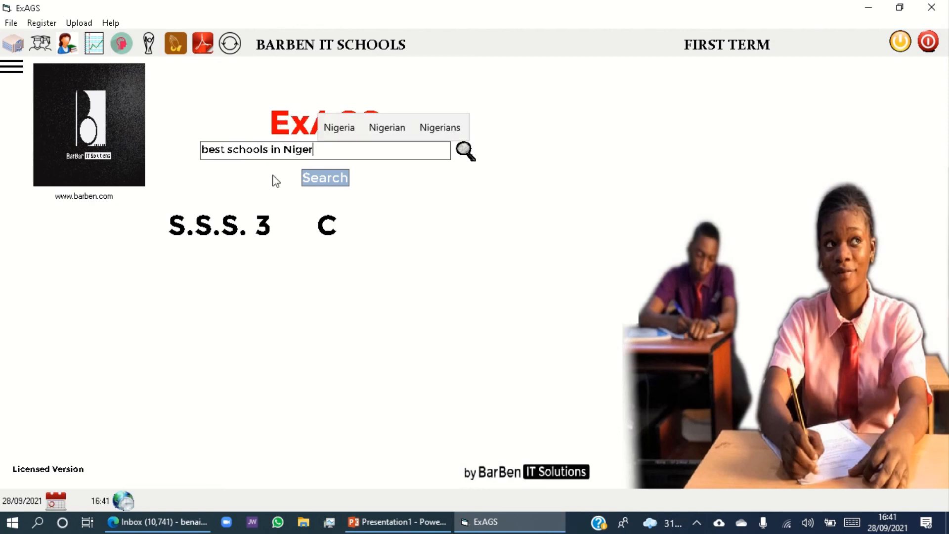
key(Up)
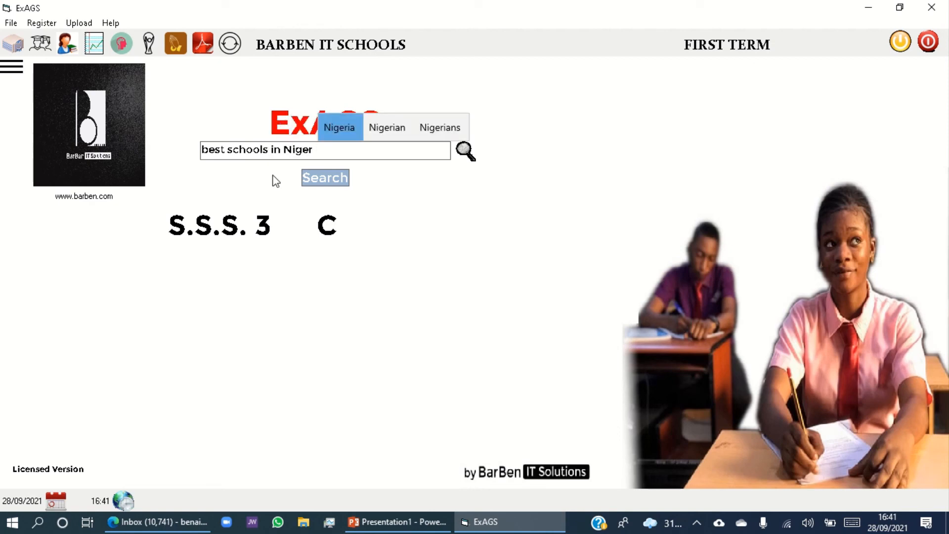
key(Return)
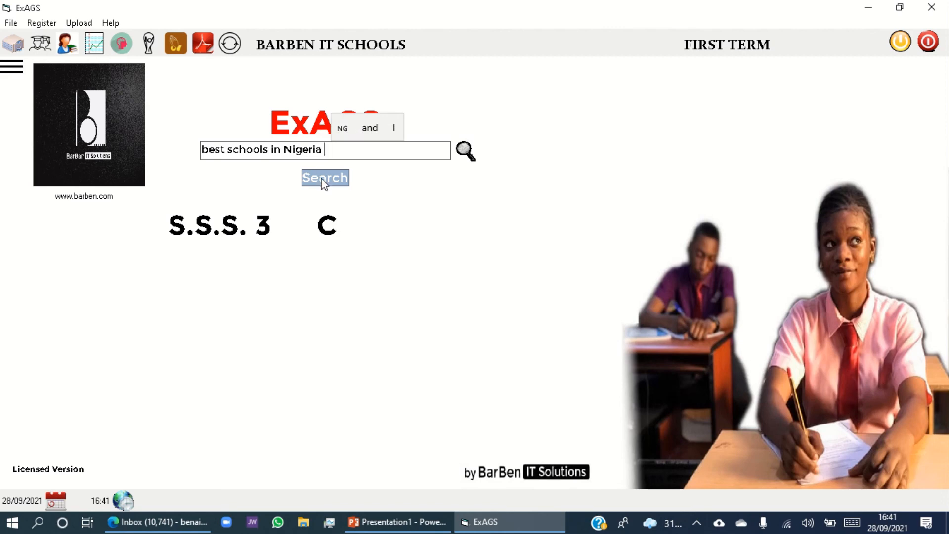
click(324, 179)
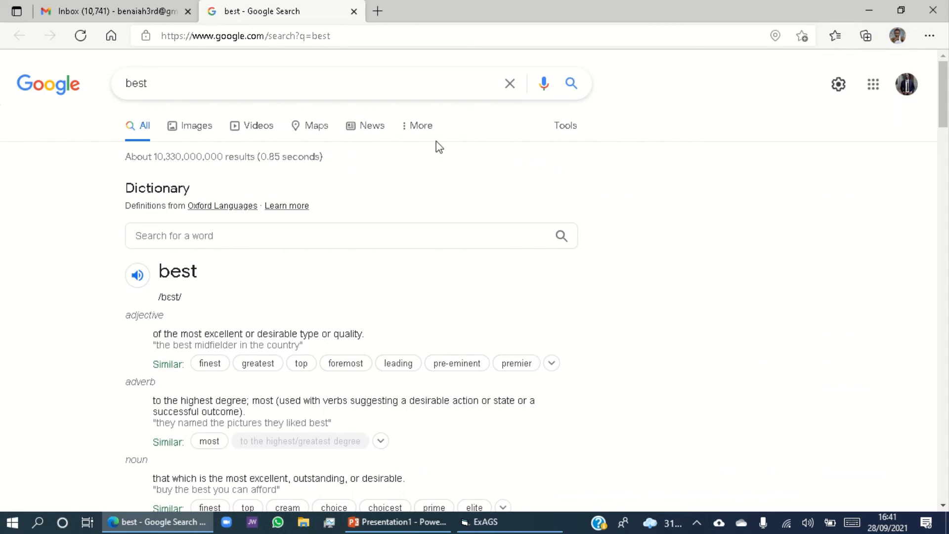
Look through the Google search results page and minimise the browser.
scroll(275, 286, down, 20)
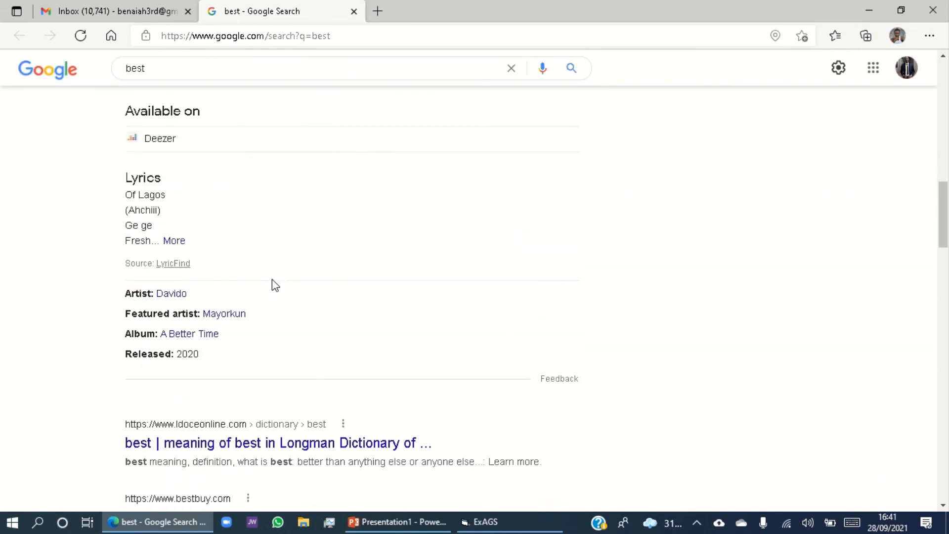
scroll(267, 272, up, 20)
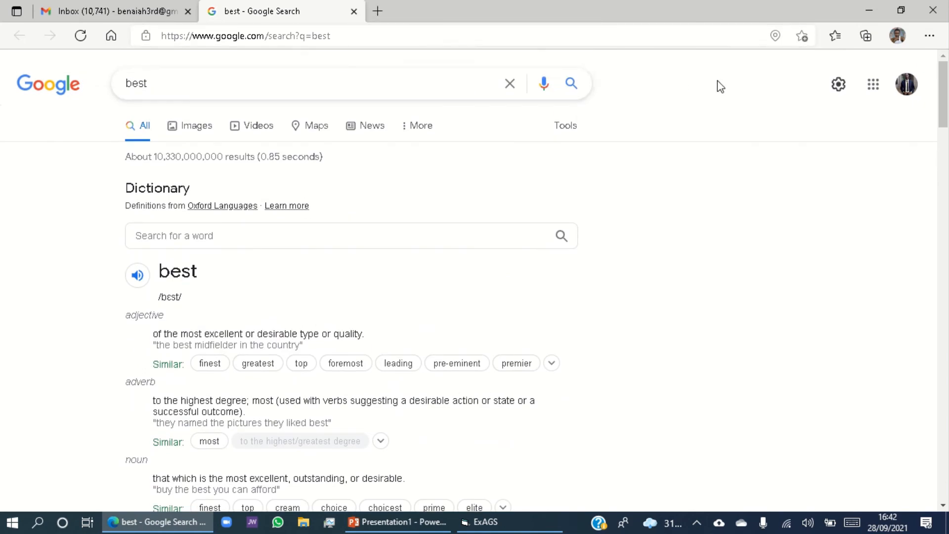
click(870, 9)
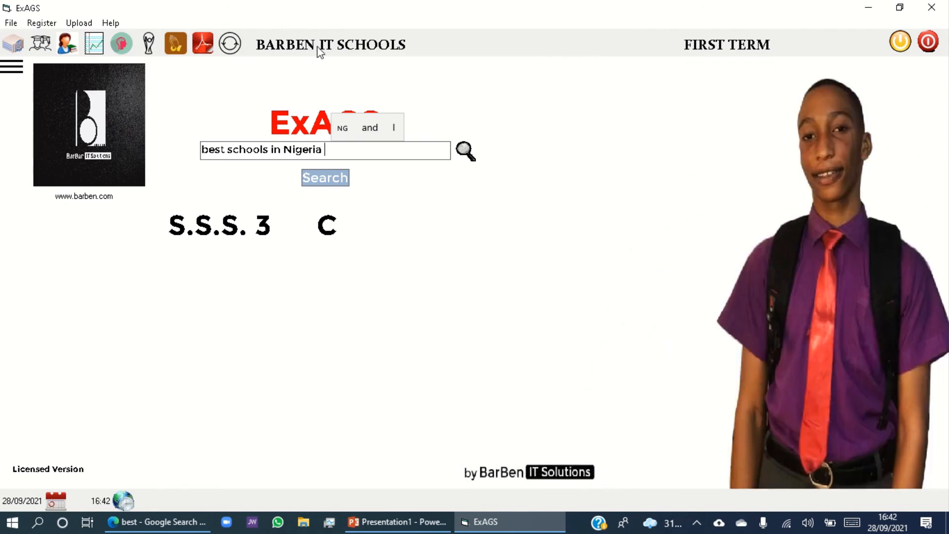
Display and dismiss the school's welcome message, and exit the program with confirmation.
click(317, 47)
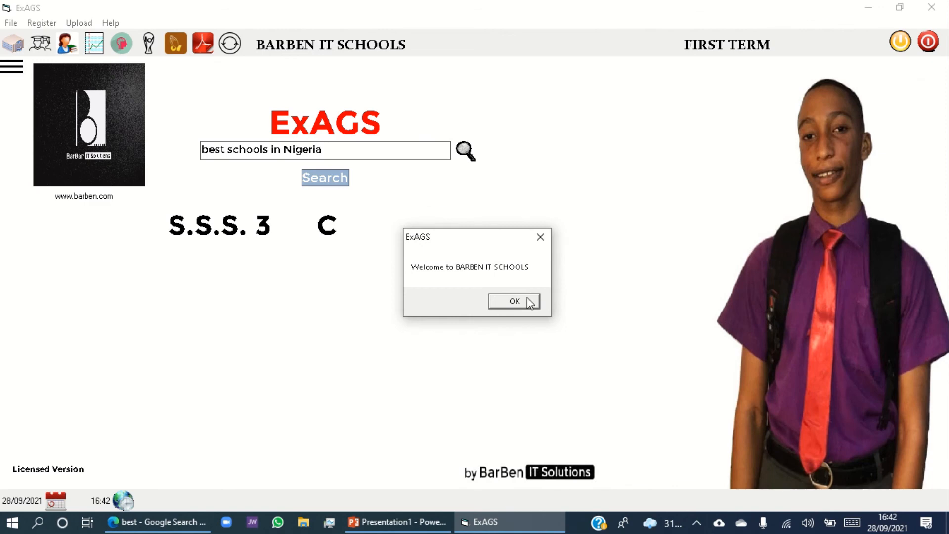
click(514, 302)
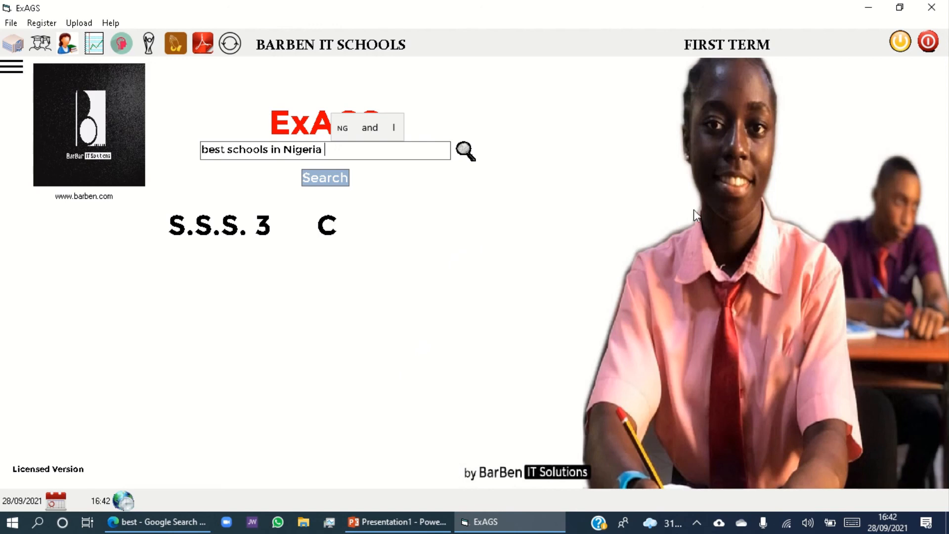
click(929, 43)
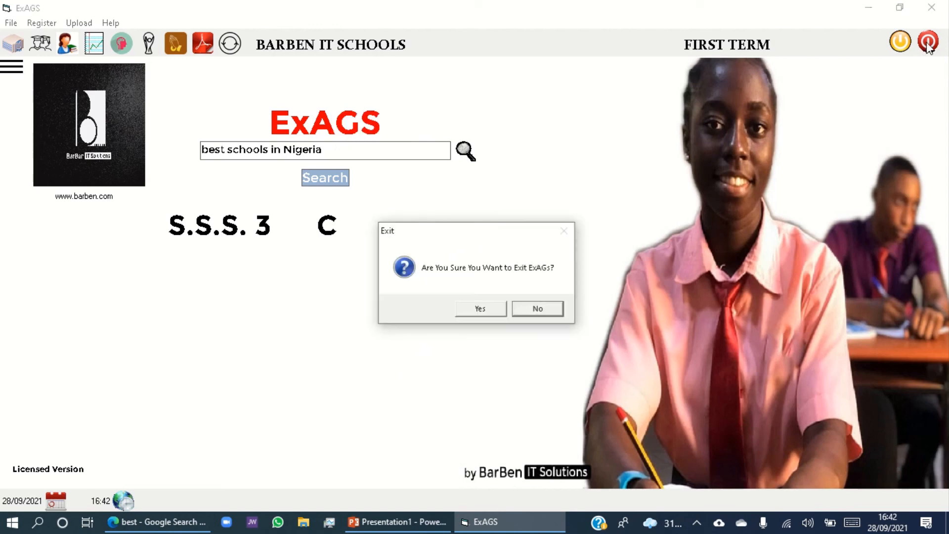
click(465, 310)
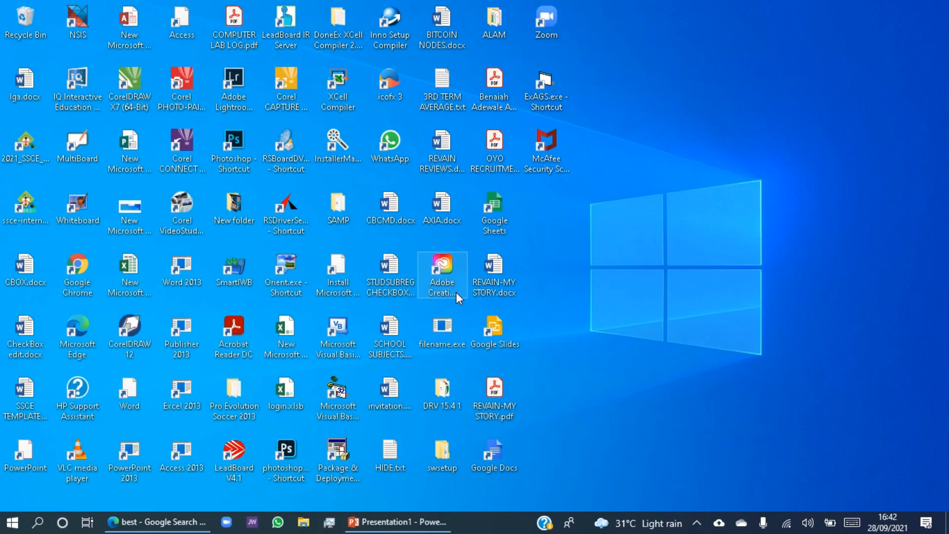
mouse_move(464, 3)
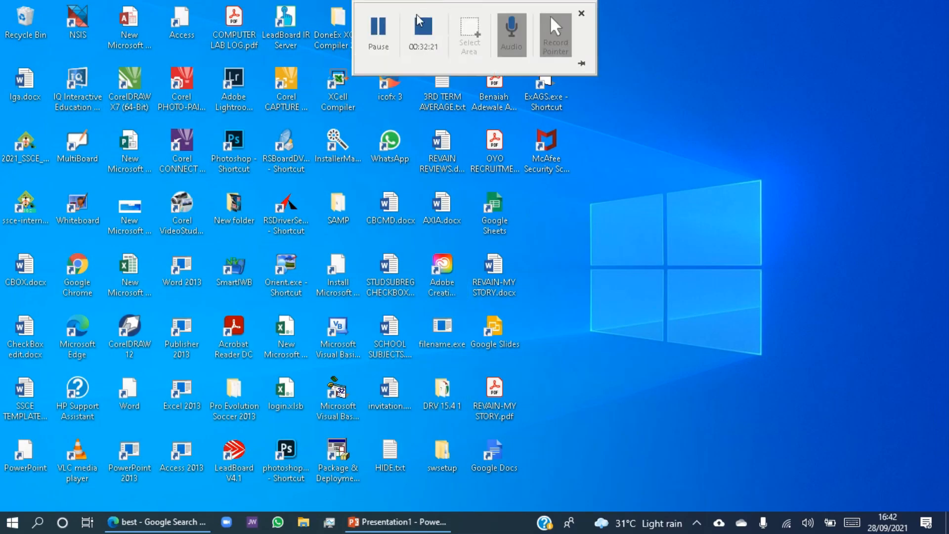